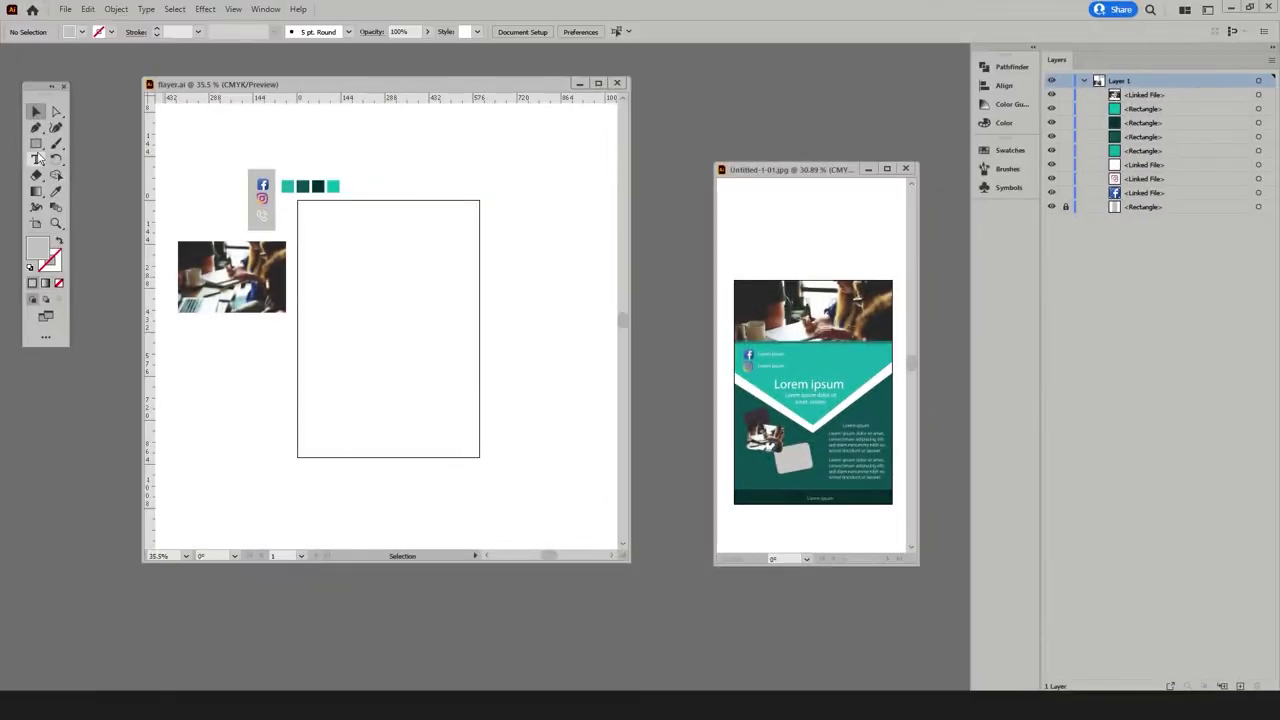
# - Draw a rectangle about 637 by 502 pt over the artboard's lower part and a downward-pointing pentagon about 635 by 604 pt
pyautogui.click(36, 146)
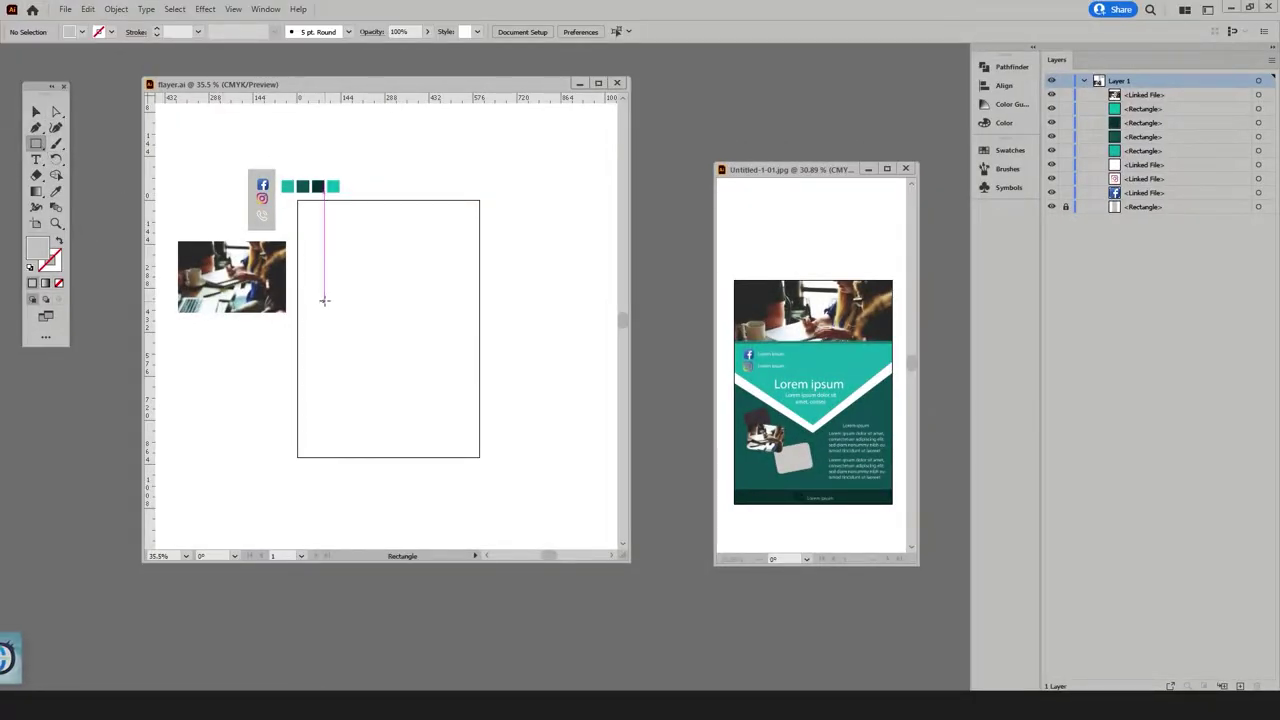
pyautogui.moveTo(288, 310); pyautogui.dragTo(482, 464)
pyautogui.moveTo(35, 145); pyautogui.dragTo(75, 176)
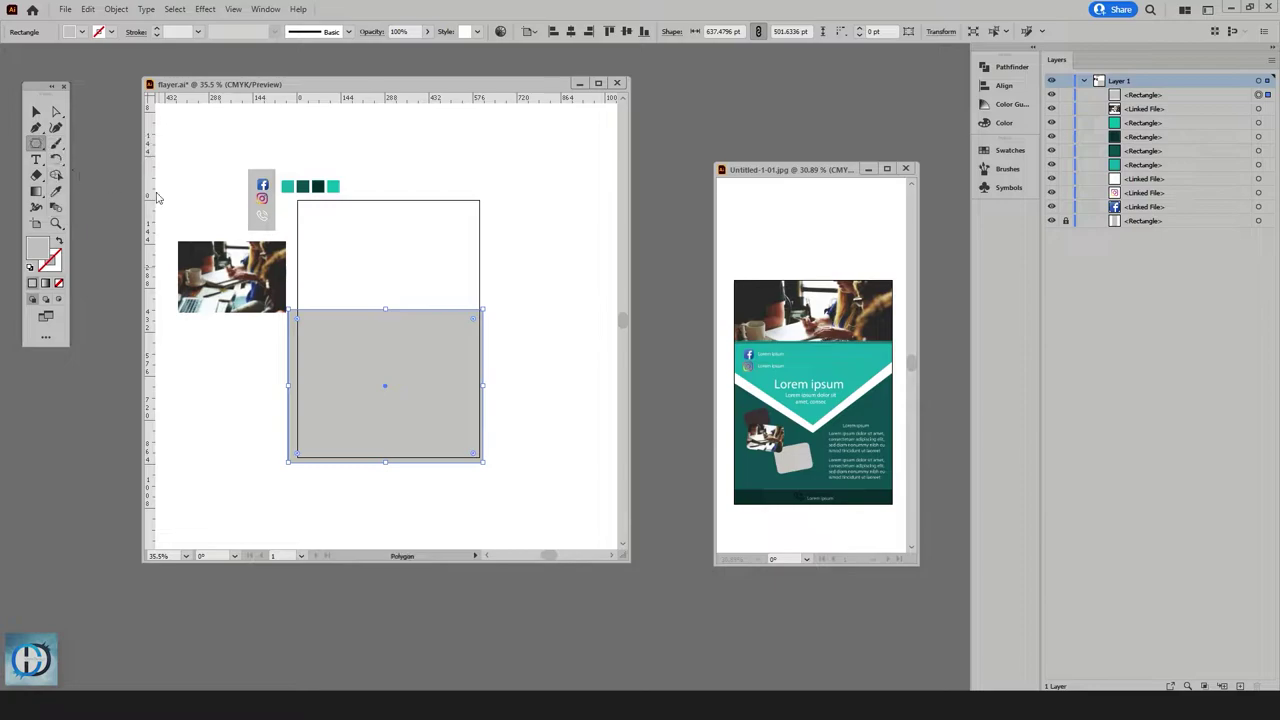
pyautogui.moveTo(340, 241); pyautogui.dragTo(328, 334)
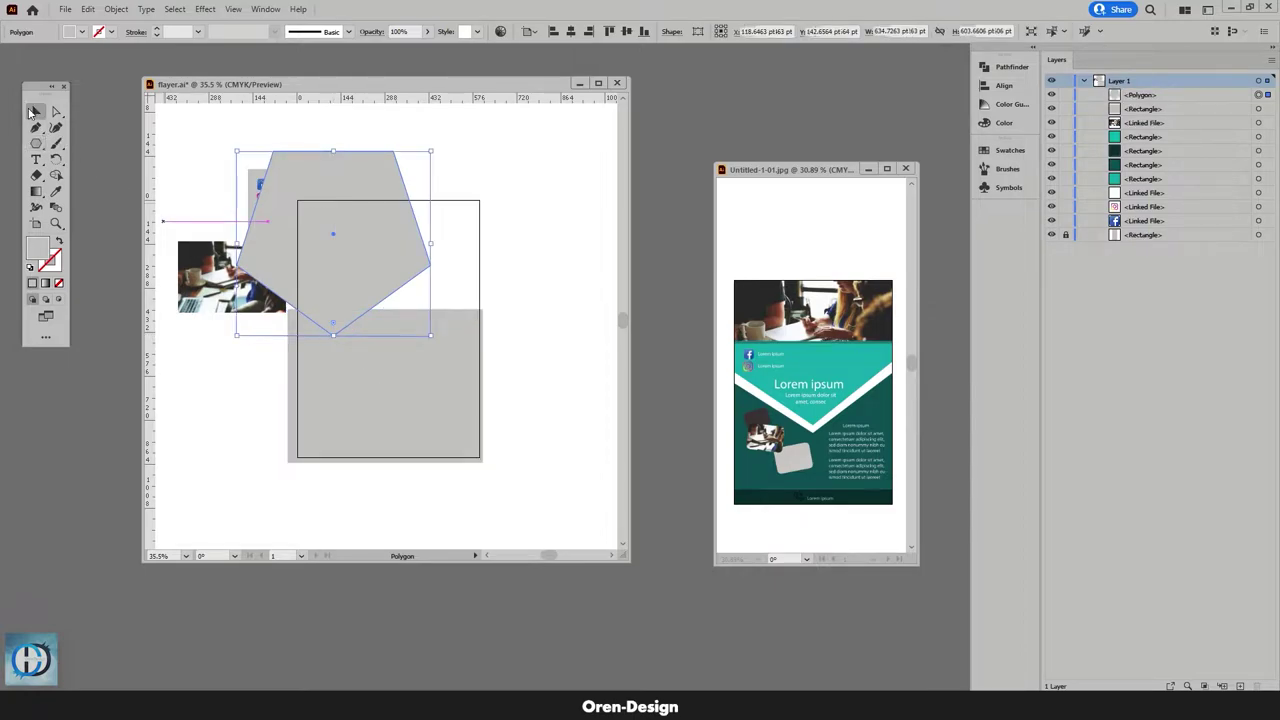
# - Move the pentagon over the artboard's upper part and fill it with a darker grey
pyautogui.click(33, 112)
pyautogui.moveTo(351, 240); pyautogui.dragTo(434, 305)
pyautogui.doubleClick(43, 247)
pyautogui.press('Return')
# - Position the dark grey pentagon so its side corners meet the light grey rectangle's top corners
pyautogui.click(553, 309)
pyautogui.moveTo(262, 284); pyautogui.dragTo(239, 284)
pyautogui.press('z')
pyautogui.moveTo(343, 314); pyautogui.dragTo(411, 306)
pyautogui.click(37, 111)
pyautogui.moveTo(424, 311); pyautogui.dragTo(422, 306)
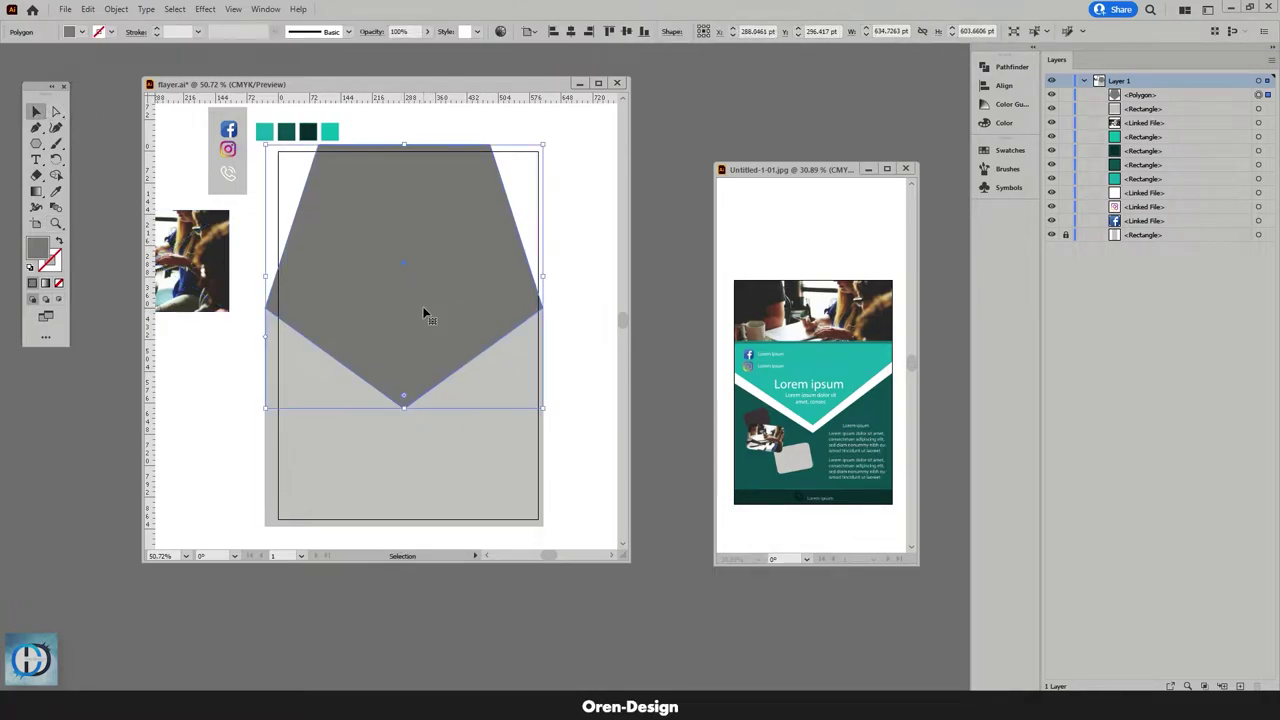
pyautogui.keyDown('shift'); pyautogui.click(410, 458); pyautogui.keyUp('shift')
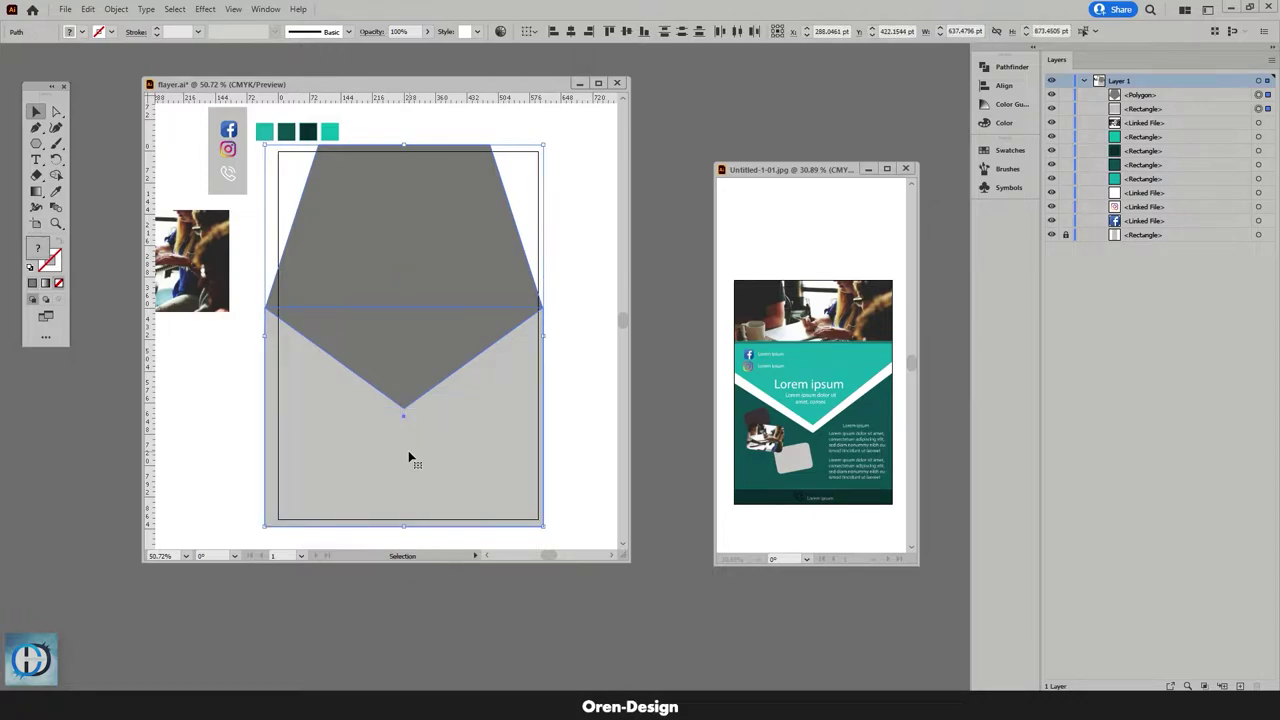
pyautogui.click(1005, 67)
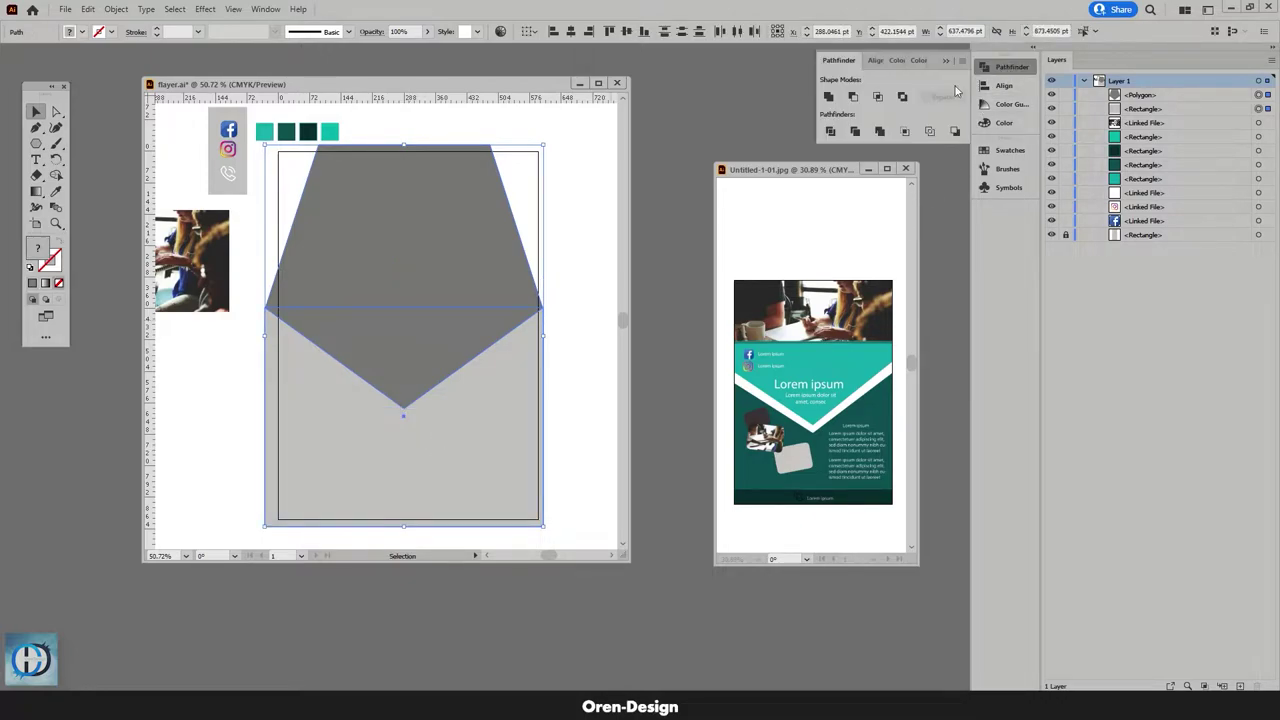
pyautogui.click(853, 97)
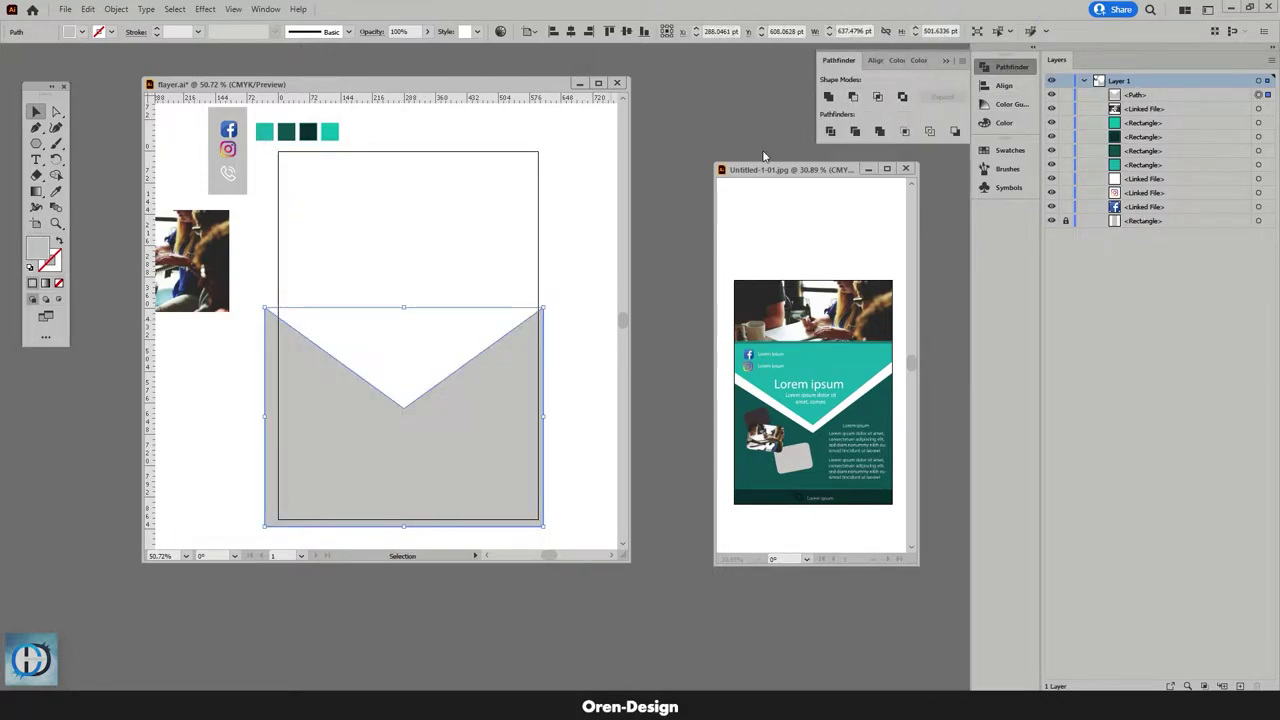
pyautogui.hotkey('ctrl', 'z')
# - Duplicate the dark grey pentagon and place the copy off the artboard to the right
pyautogui.click(589, 209)
pyautogui.moveTo(509, 283); pyautogui.dragTo(557, 243)
pyautogui.moveTo(447, 338); pyautogui.dragTo(552, 308)
# - Subtract the original pentagon from the light grey rectangle with Minus Front
pyautogui.click(484, 370)
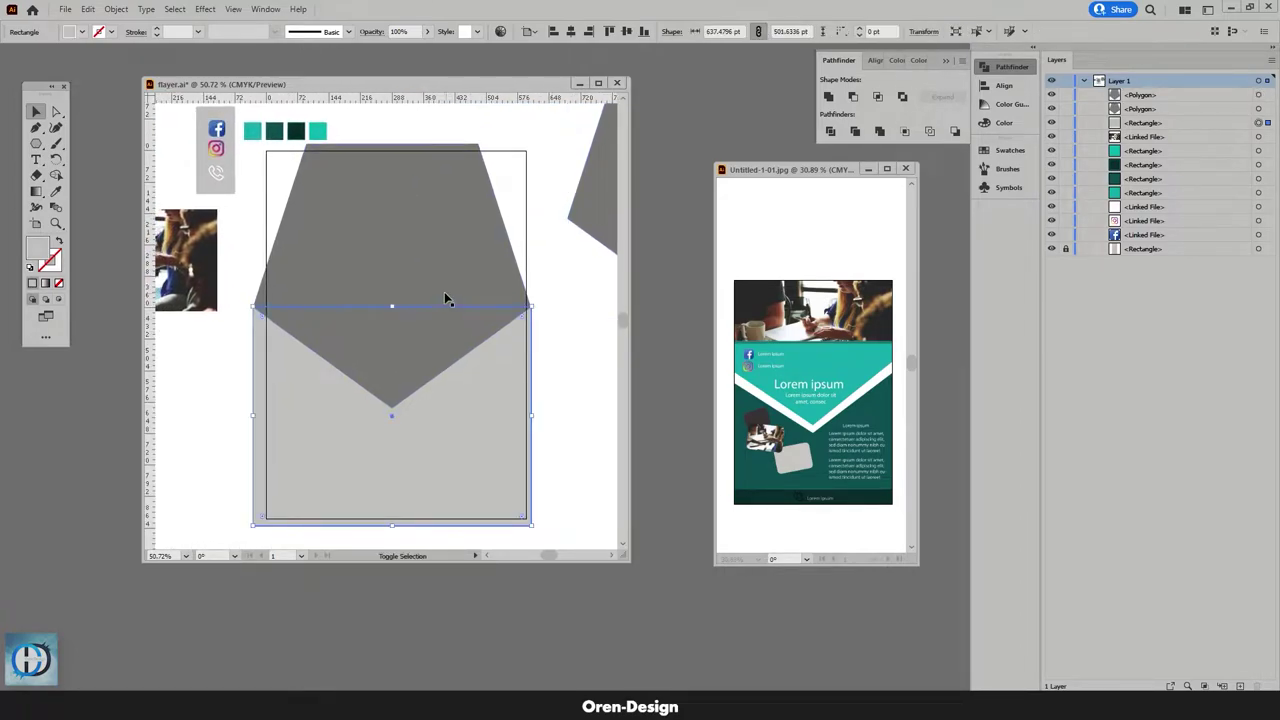
pyautogui.keyDown('shift'); pyautogui.click(441, 271); pyautogui.keyUp('shift')
pyautogui.click(855, 96)
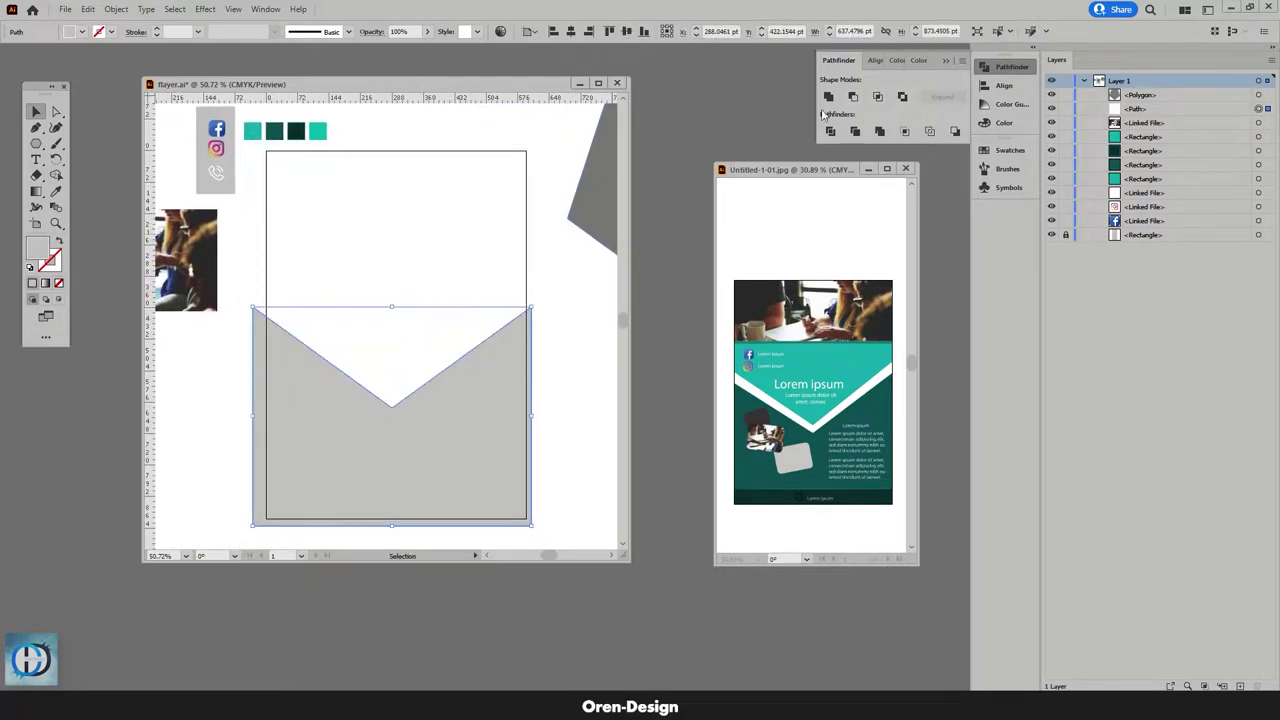
# - Move the pentagon copy above the V-shaped cut, leaving an even white band between the two shapes
pyautogui.moveTo(570, 316); pyautogui.dragTo(501, 322)
pyautogui.moveTo(590, 228); pyautogui.dragTo(278, 286)
pyautogui.moveTo(278, 286); pyautogui.dragTo(303, 310)
# - Move the pentagon's two top anchor points onto the artboard's top corners
pyautogui.click(57, 112)
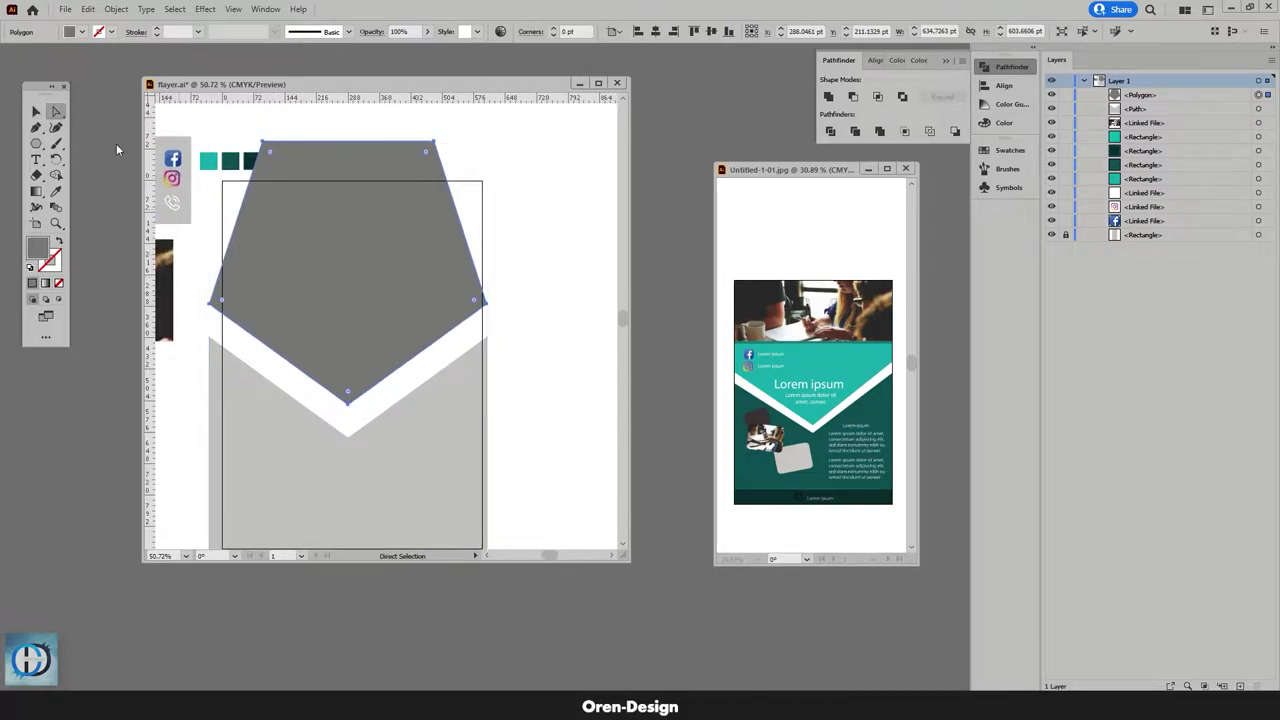
pyautogui.moveTo(263, 143); pyautogui.dragTo(222, 183)
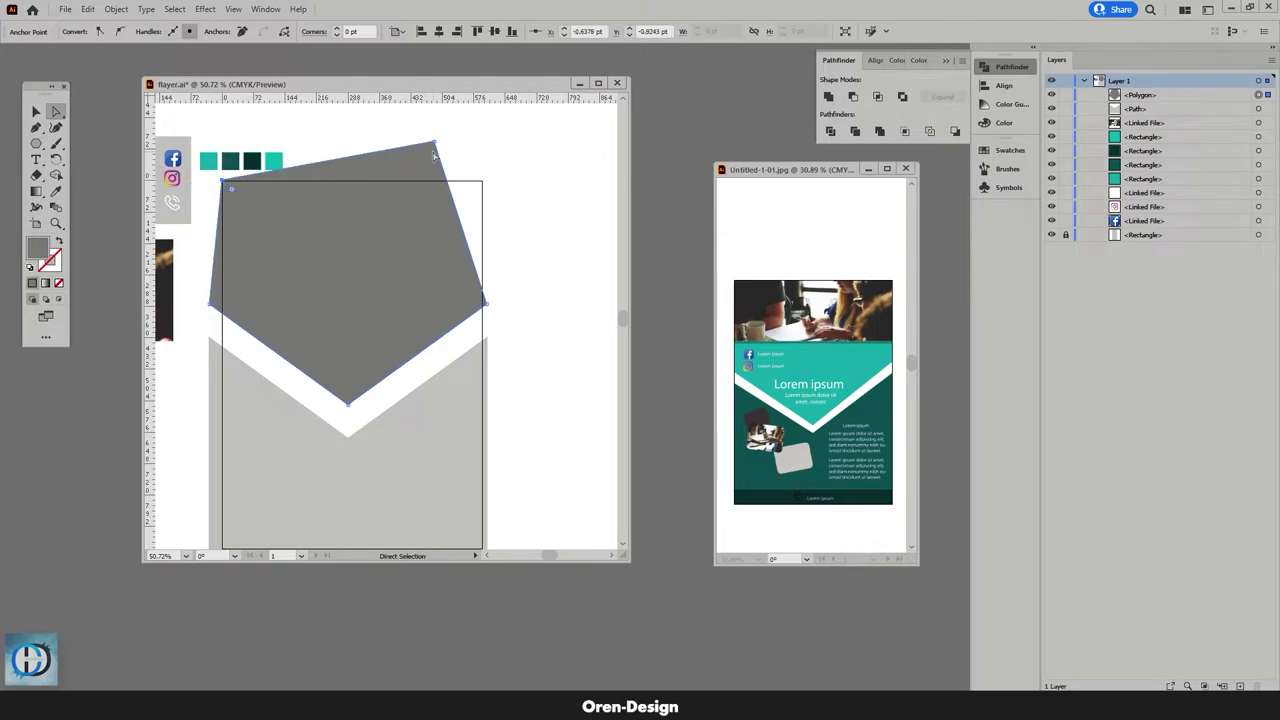
pyautogui.moveTo(437, 146); pyautogui.dragTo(483, 186)
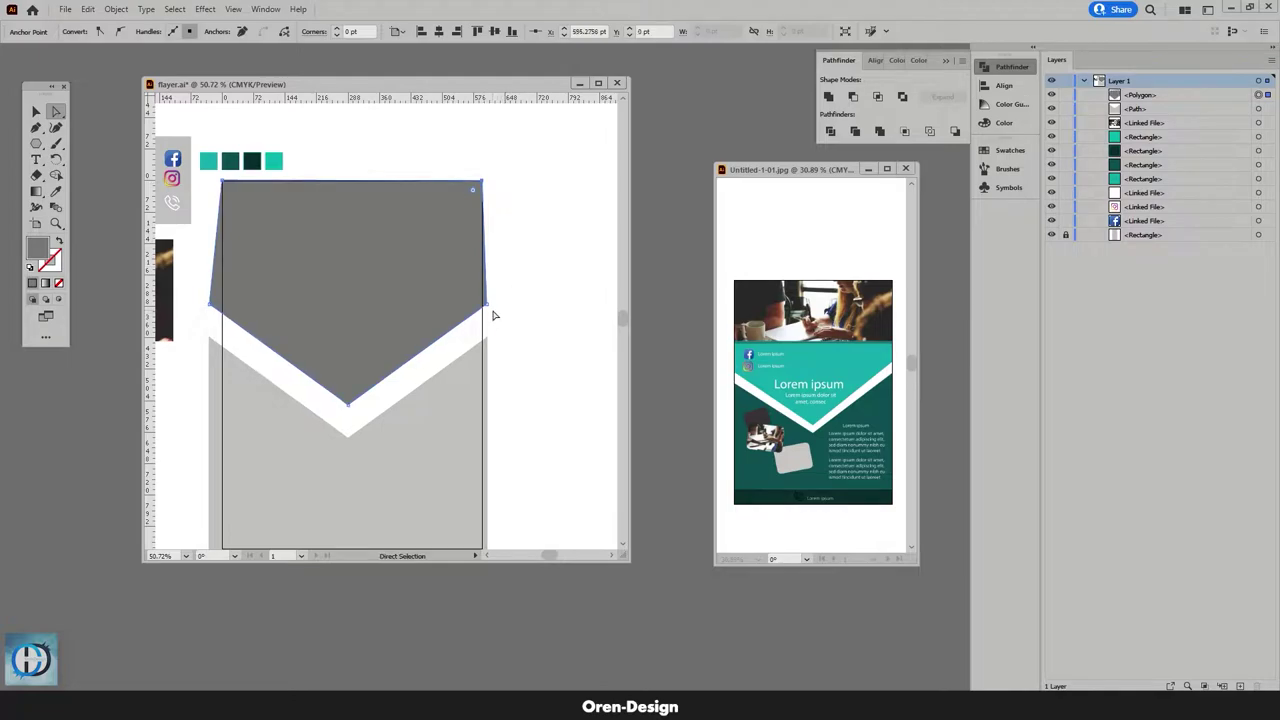
pyautogui.click(524, 307)
pyautogui.scroll(-1, 524, 307)
pyautogui.moveTo(440, 330); pyautogui.dragTo(502, 344)
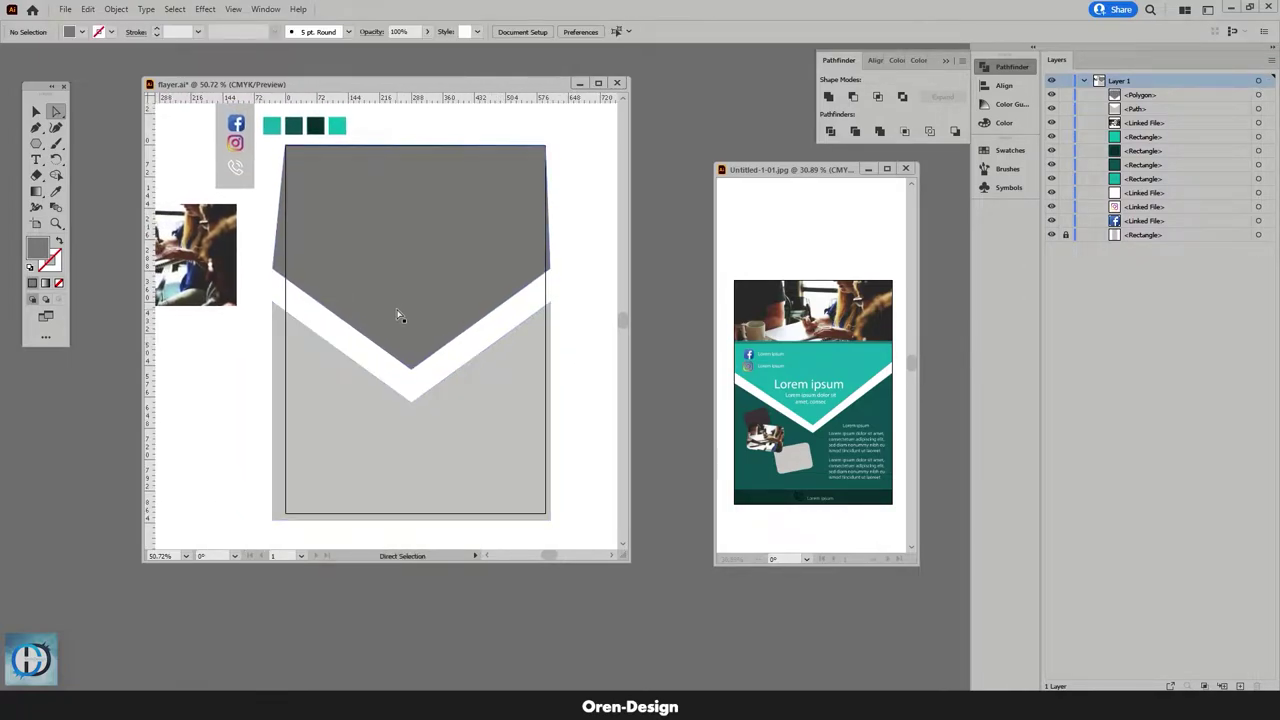
# - Fill the lower V-cut shape with the dark teal sampled from the second colour square
pyautogui.click(56, 222)
pyautogui.moveTo(295, 234); pyautogui.dragTo(225, 269)
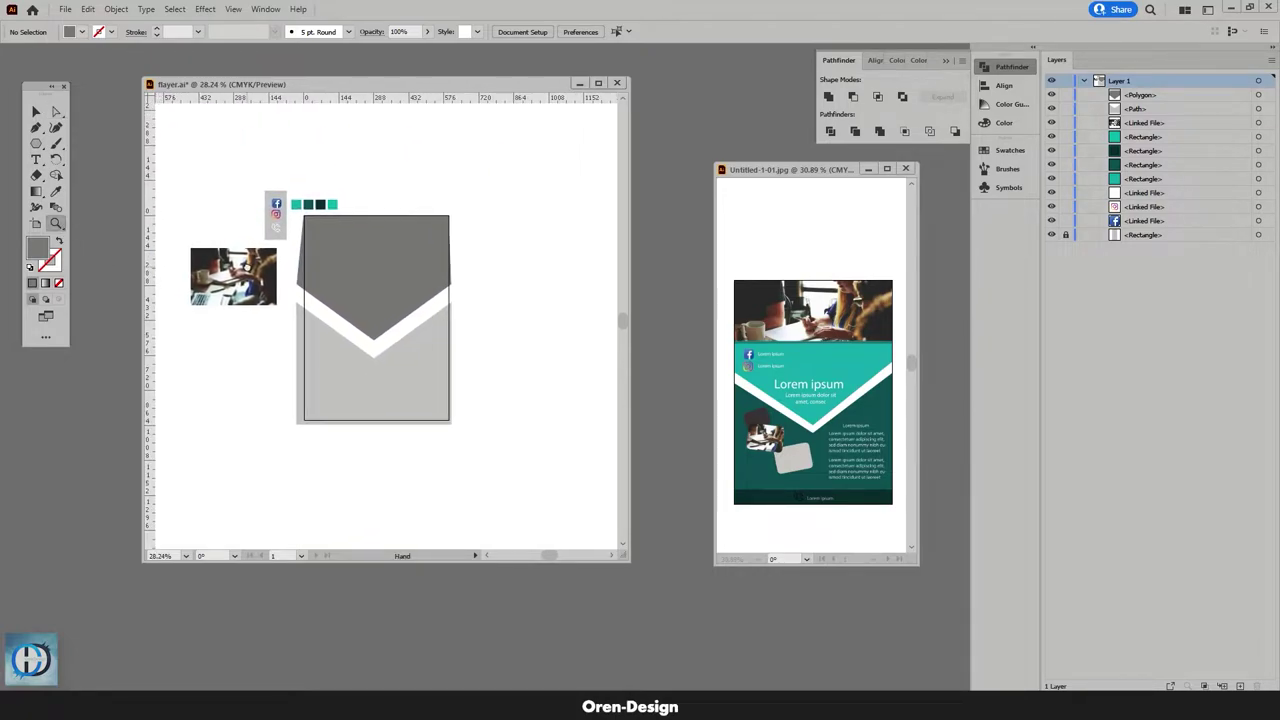
pyautogui.press('v')
pyautogui.click(336, 354)
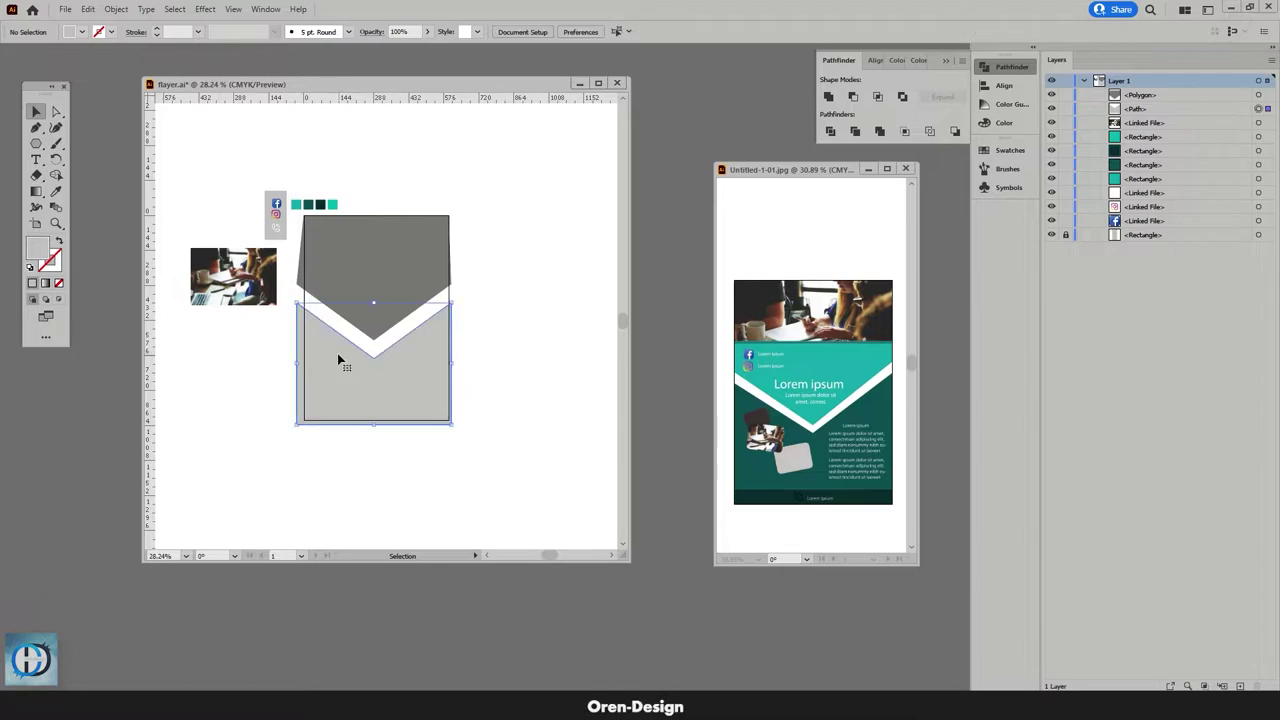
pyautogui.click(56, 190)
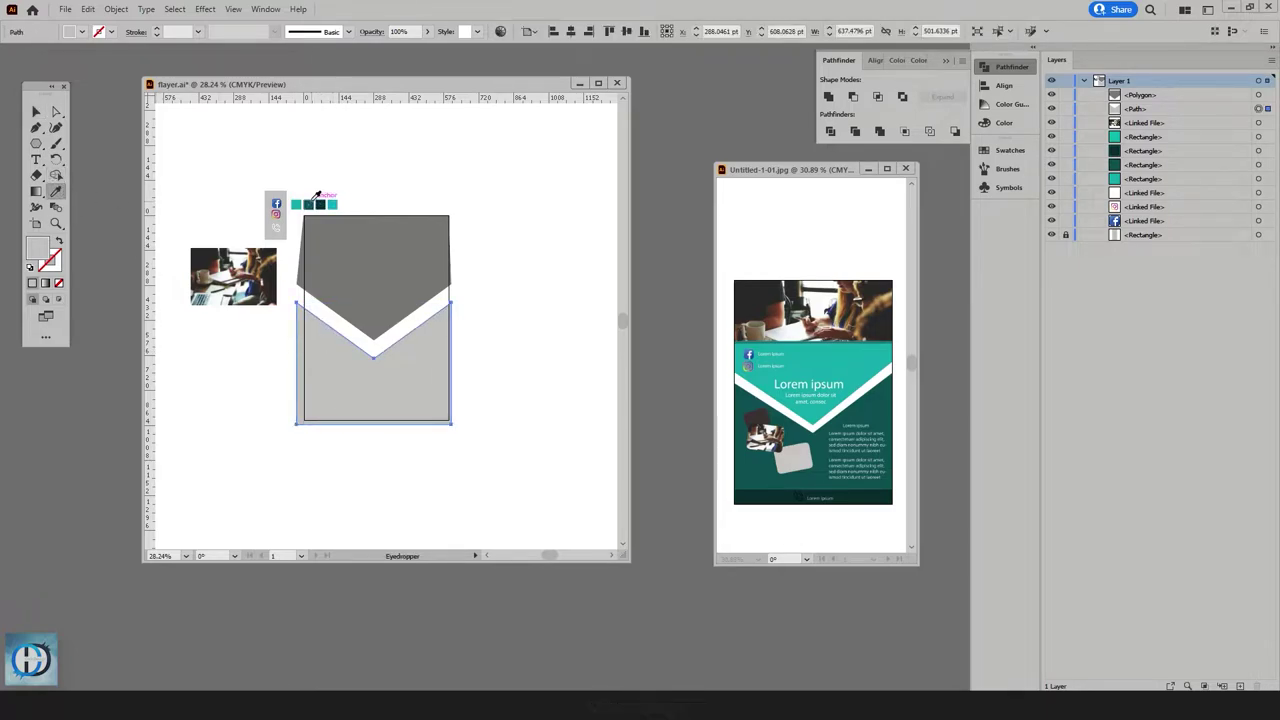
pyautogui.click(314, 200)
pyautogui.click(38, 112)
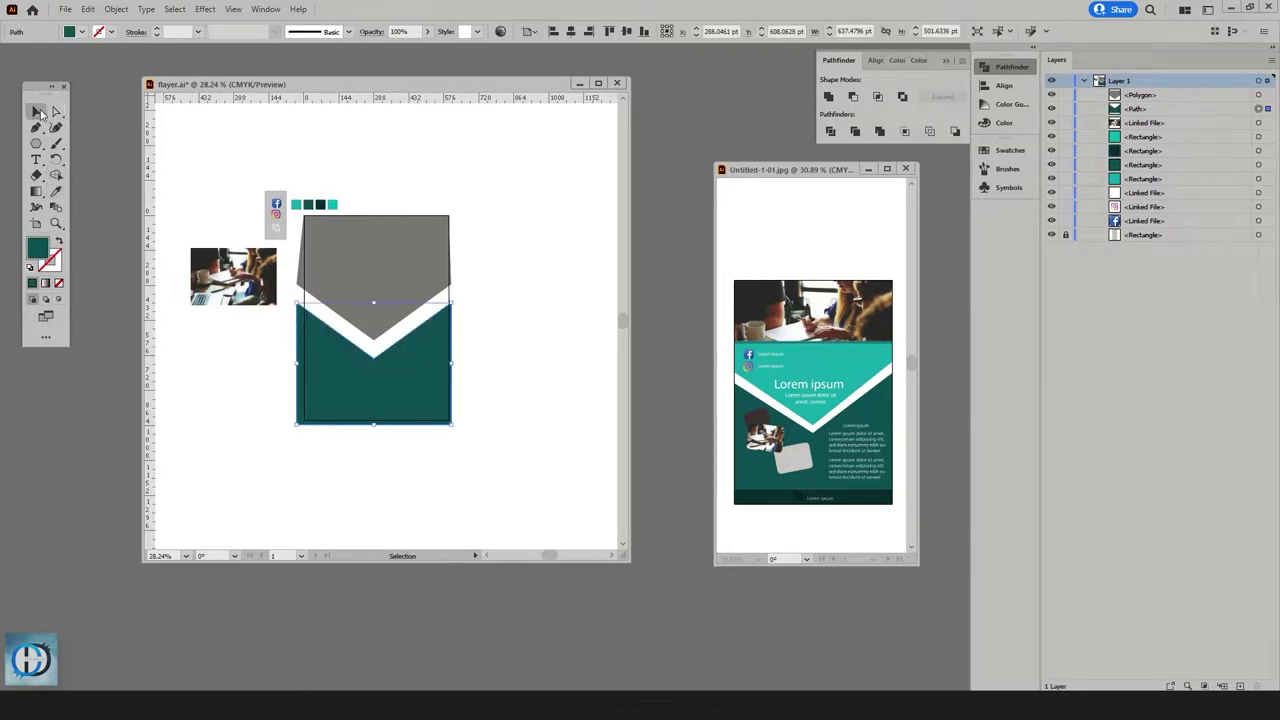
# - Fill the pentagon with the light teal sampled from the first colour square
pyautogui.click(320, 245)
pyautogui.click(57, 191)
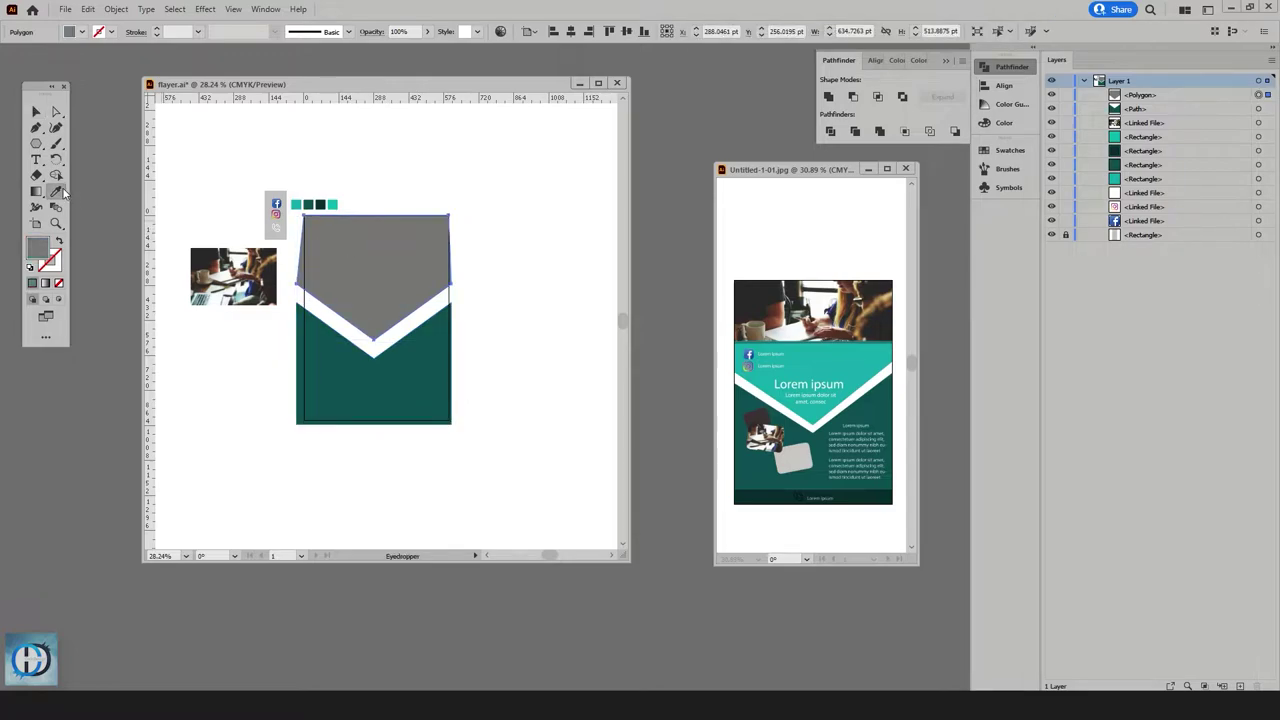
pyautogui.click(296, 205)
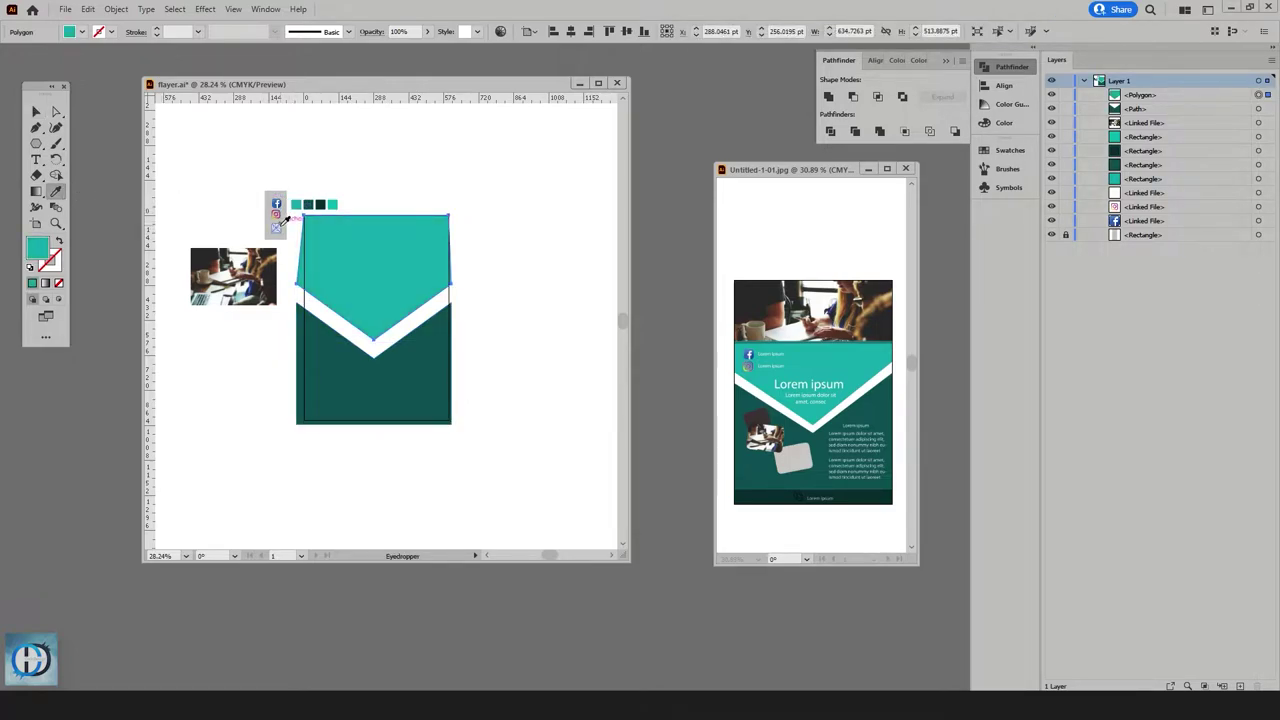
pyautogui.scroll(-1, 285, 218)
pyautogui.click(35, 111)
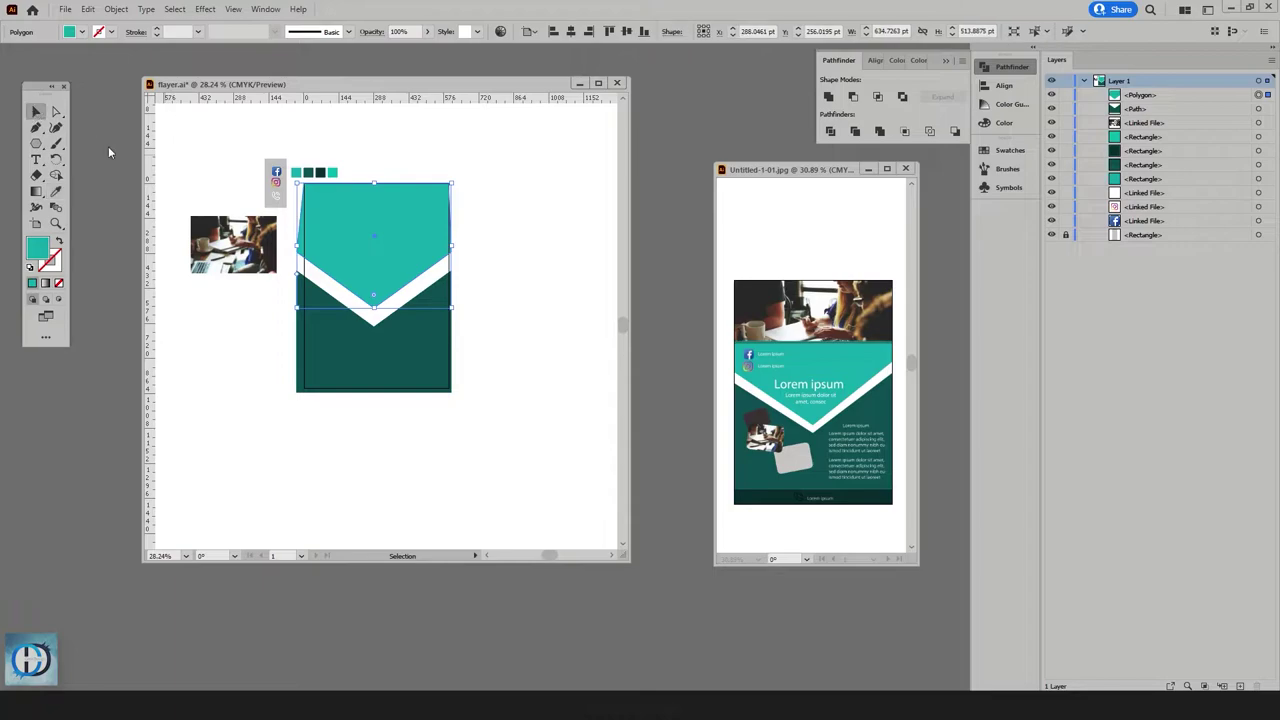
pyautogui.click(249, 362)
# - Set the fill to light grey and draw a wide rectangle above the artboard
pyautogui.scroll(1, 254, 300)
pyautogui.click(55, 223)
pyautogui.click(188, 231)
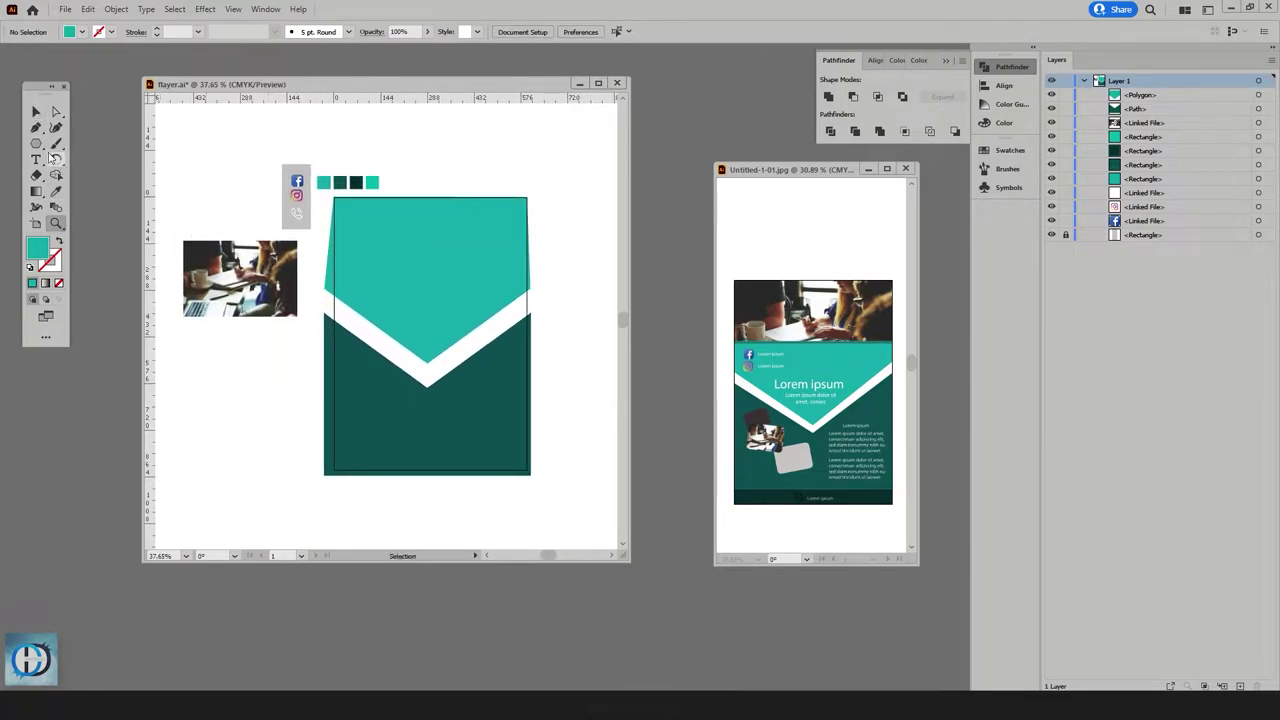
pyautogui.moveTo(36, 143); pyautogui.dragTo(84, 141)
pyautogui.scroll(2, 166, 247)
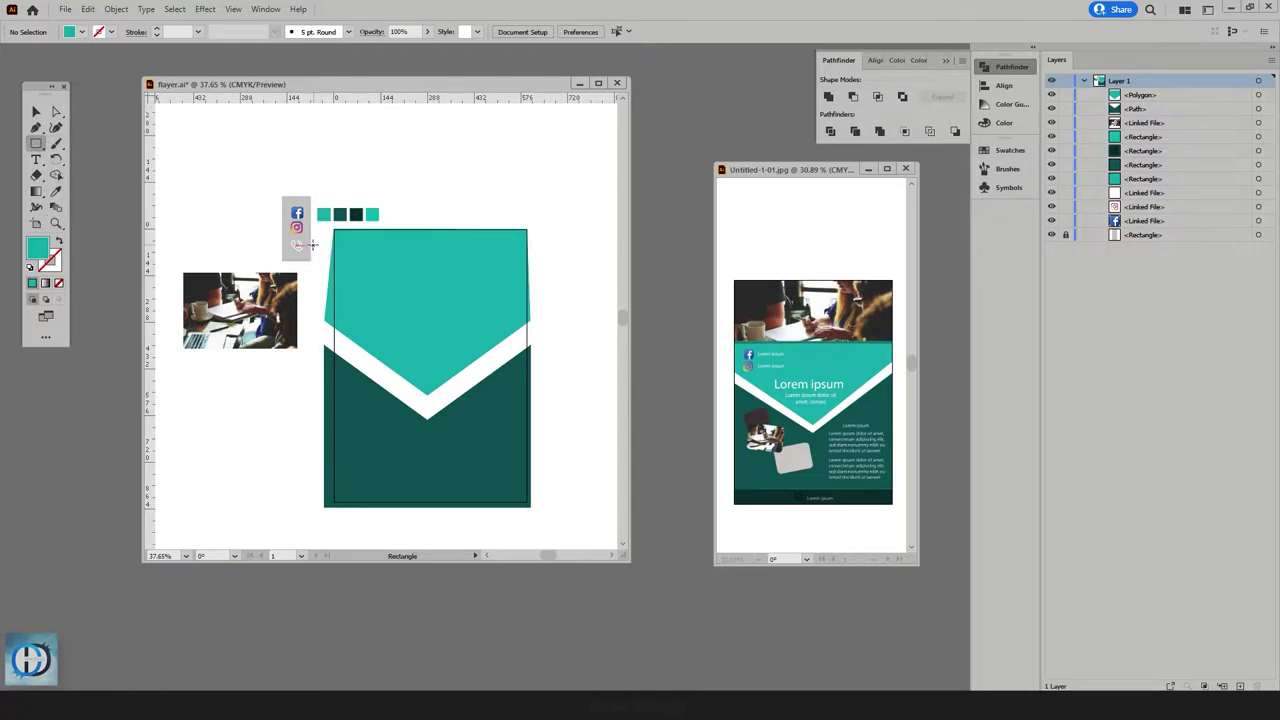
pyautogui.doubleClick(39, 247)
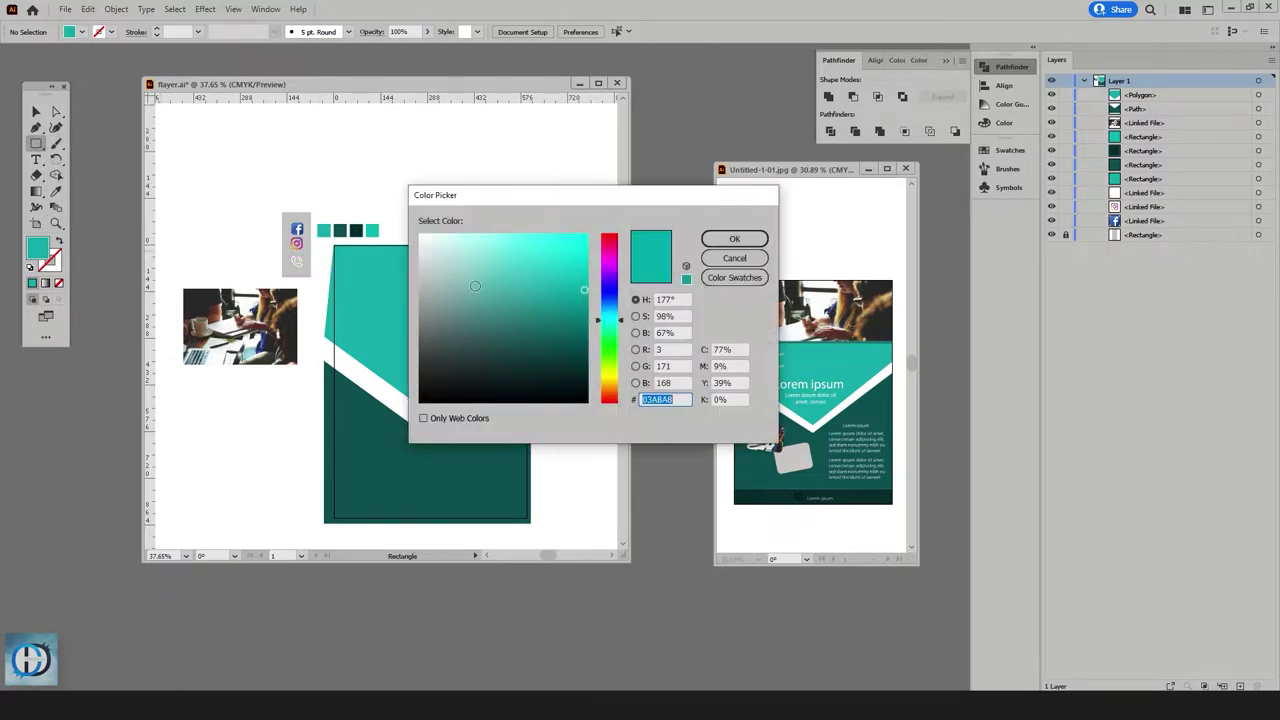
pyautogui.press('Return')
pyautogui.moveTo(314, 134); pyautogui.dragTo(497, 189)
# - Move the grey rectangle to the artboard's top edge and fit it to the full width, about 595 by 173 pt
pyautogui.click(37, 113)
pyautogui.moveTo(403, 169); pyautogui.dragTo(434, 280)
pyautogui.moveTo(347, 273); pyautogui.dragTo(335, 273)
pyautogui.moveTo(532, 274); pyautogui.dragTo(529, 274)
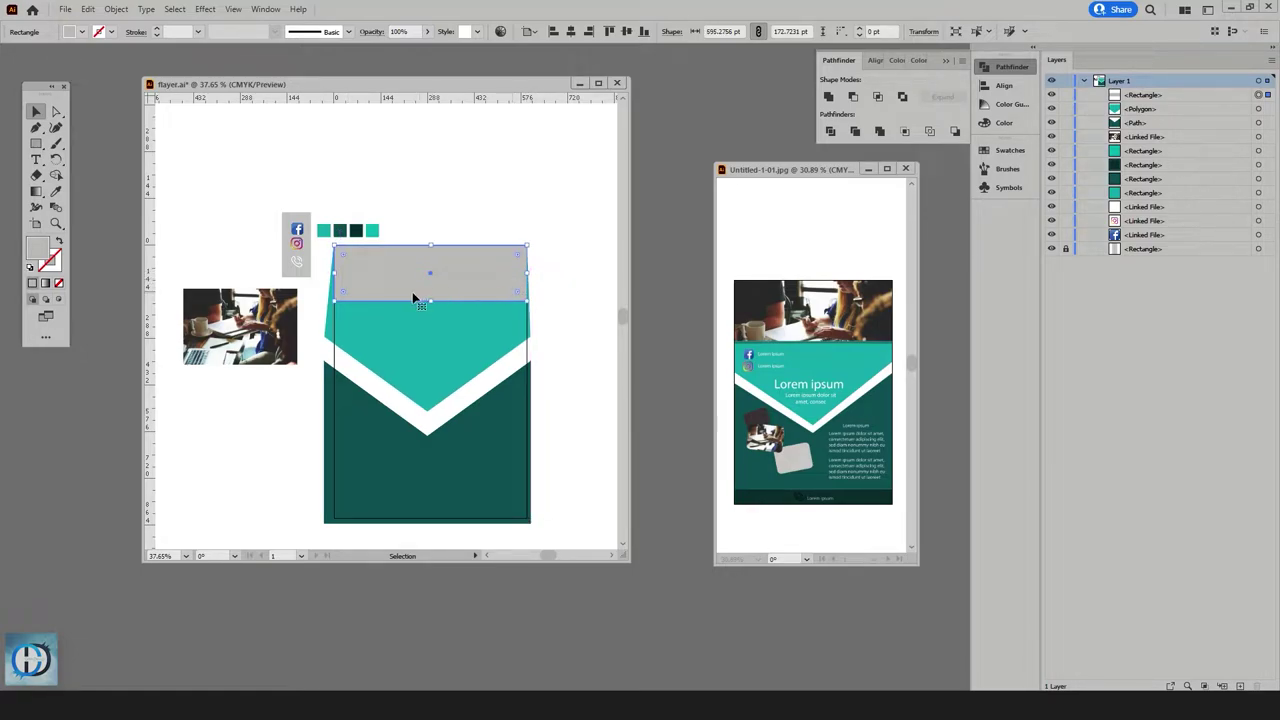
# - Enlarge the office photo to about flyer width and place it off the artboard at the upper right
pyautogui.moveTo(286, 317); pyautogui.dragTo(493, 219)
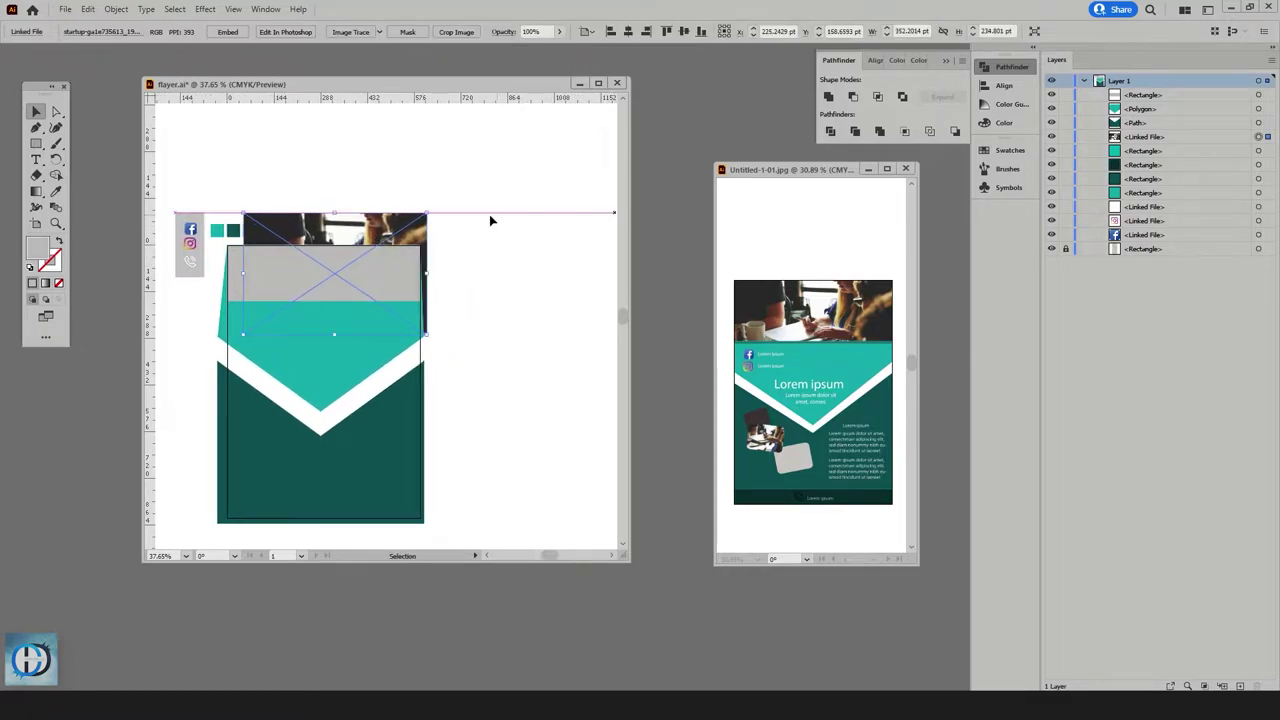
pyautogui.moveTo(393, 236); pyautogui.dragTo(440, 241)
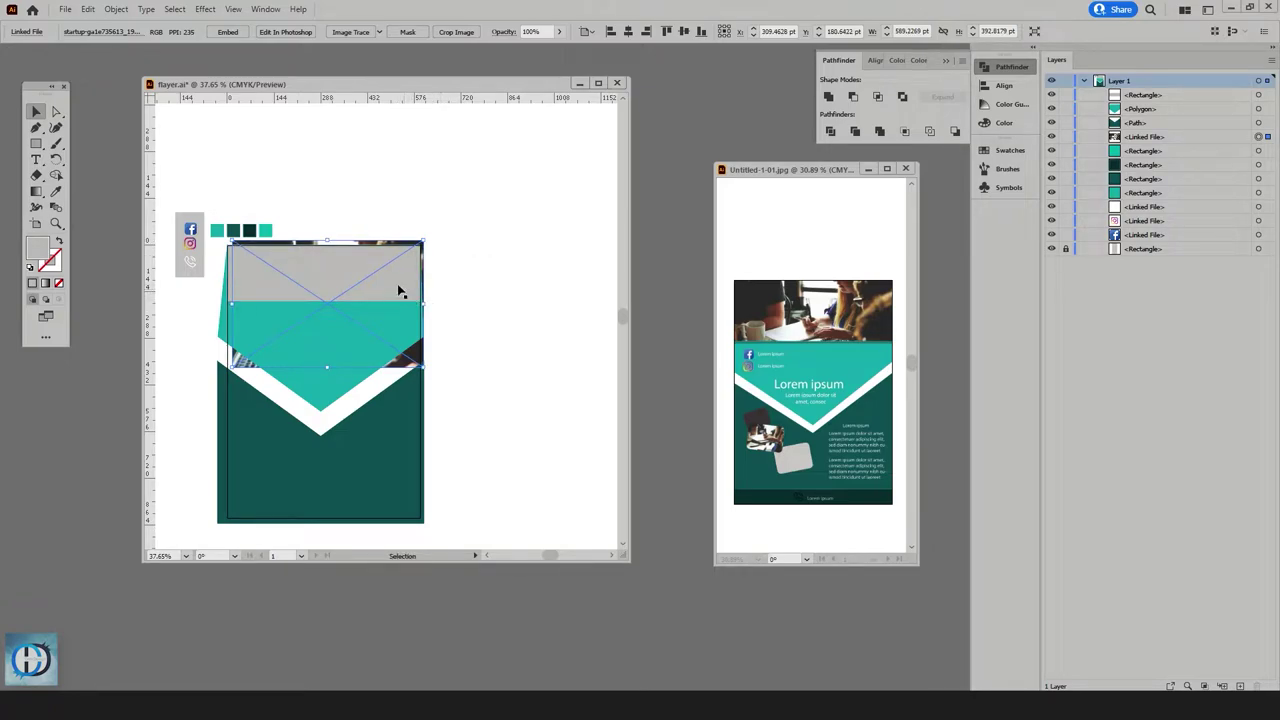
pyautogui.moveTo(400, 246); pyautogui.dragTo(564, 134)
# - Move the grey rectangle onto the upper part of the enlarged photo
pyautogui.click(366, 273)
pyautogui.moveTo(366, 273); pyautogui.dragTo(516, 152)
pyautogui.click(350, 156)
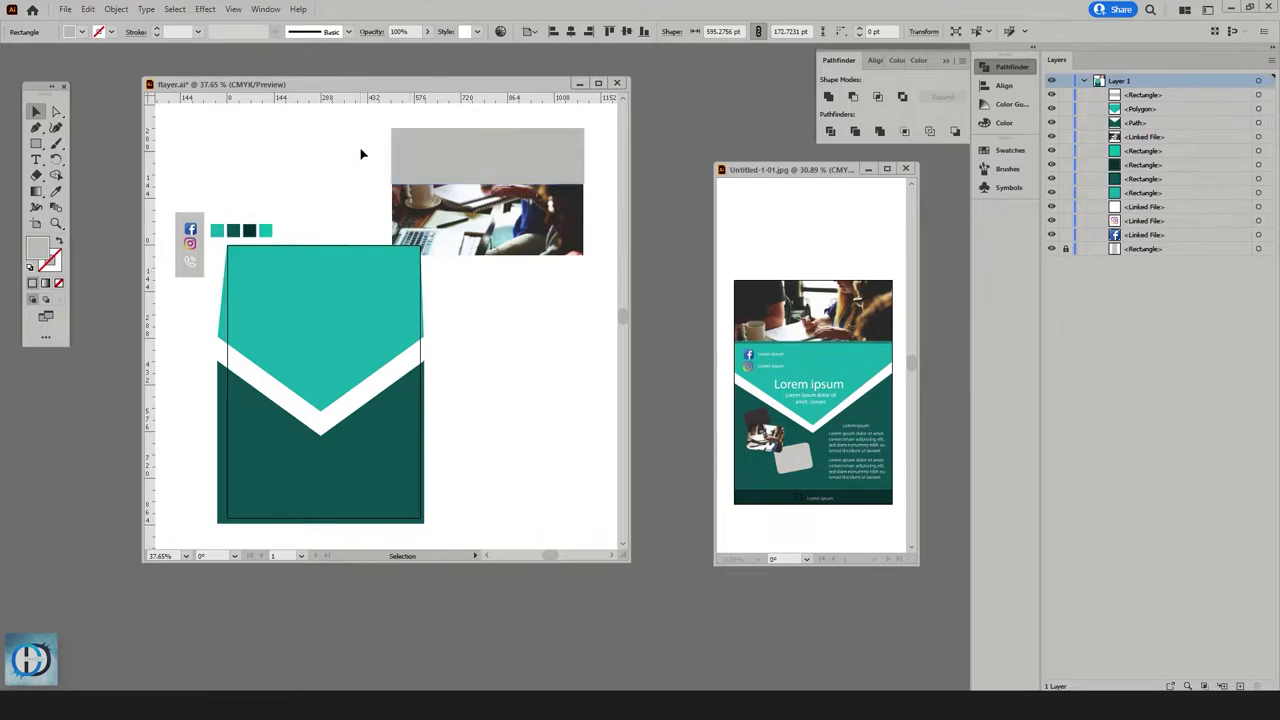
# - Clip the photo with the grey rectangle using a clipping mask and place the result along the artboard's top edge
pyautogui.moveTo(382, 118); pyautogui.dragTo(477, 182)
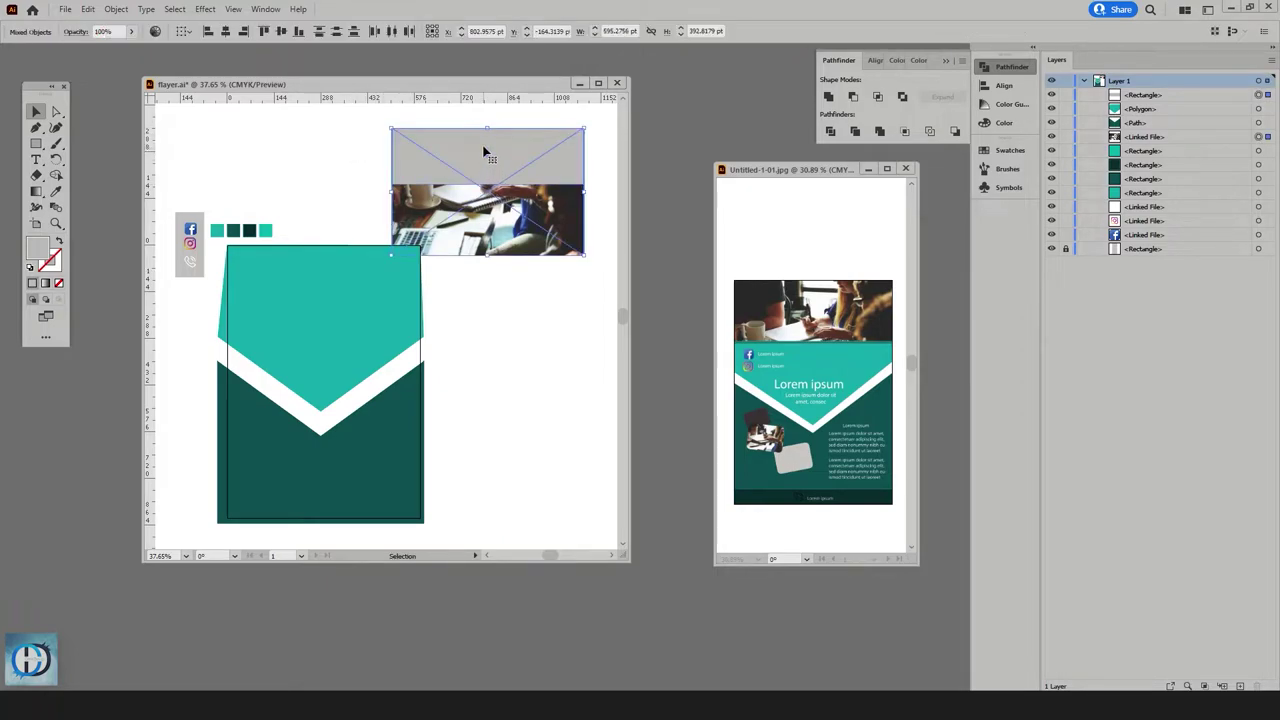
pyautogui.rightClick(484, 154)
pyautogui.click(565, 262)
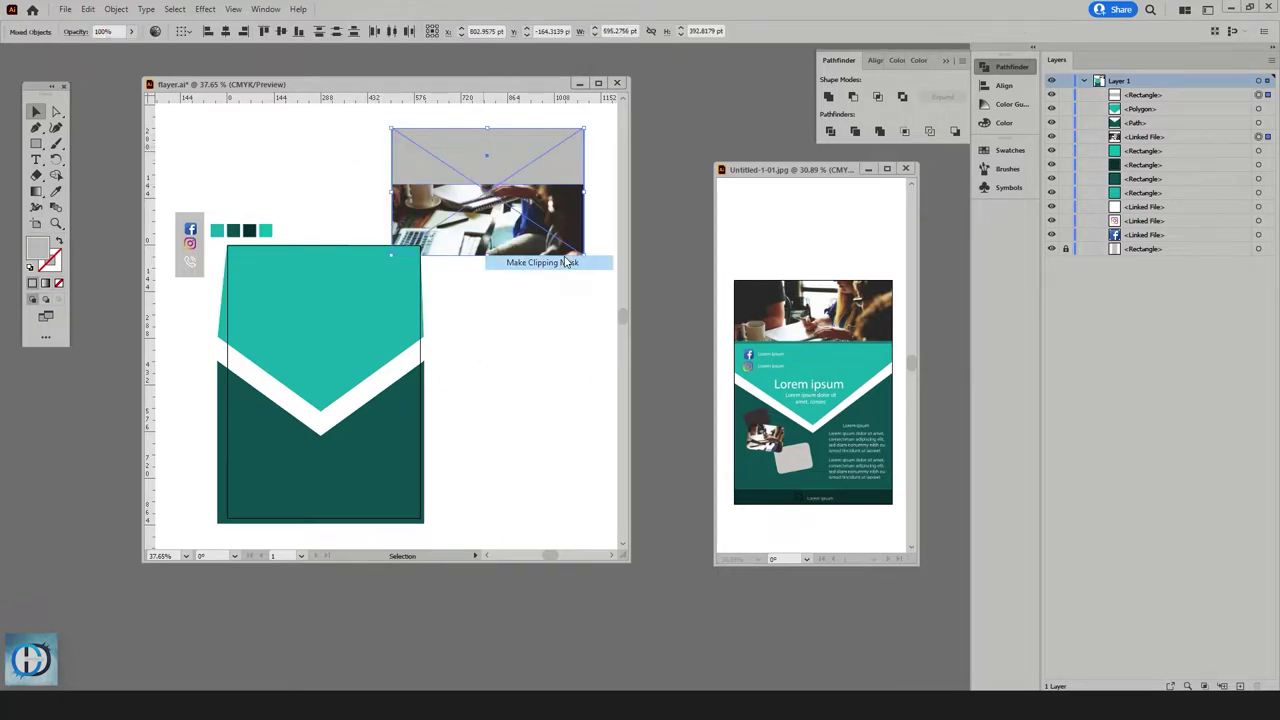
pyautogui.moveTo(541, 181); pyautogui.dragTo(455, 311)
pyautogui.click(478, 289)
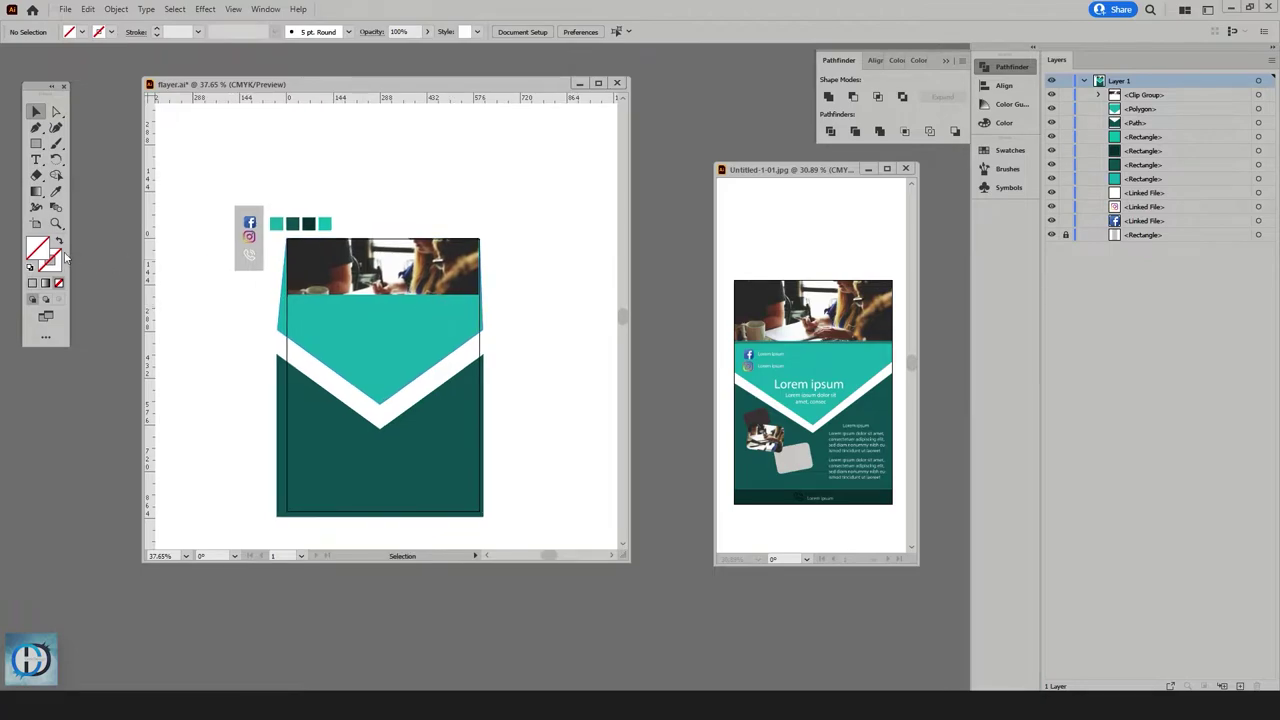
# - Examine the clipped photo's edges up close and move the flyer window clear of the reference flyer
pyautogui.moveTo(336, 274); pyautogui.dragTo(543, 191)
pyautogui.moveTo(150, 350); pyautogui.dragTo(513, 373)
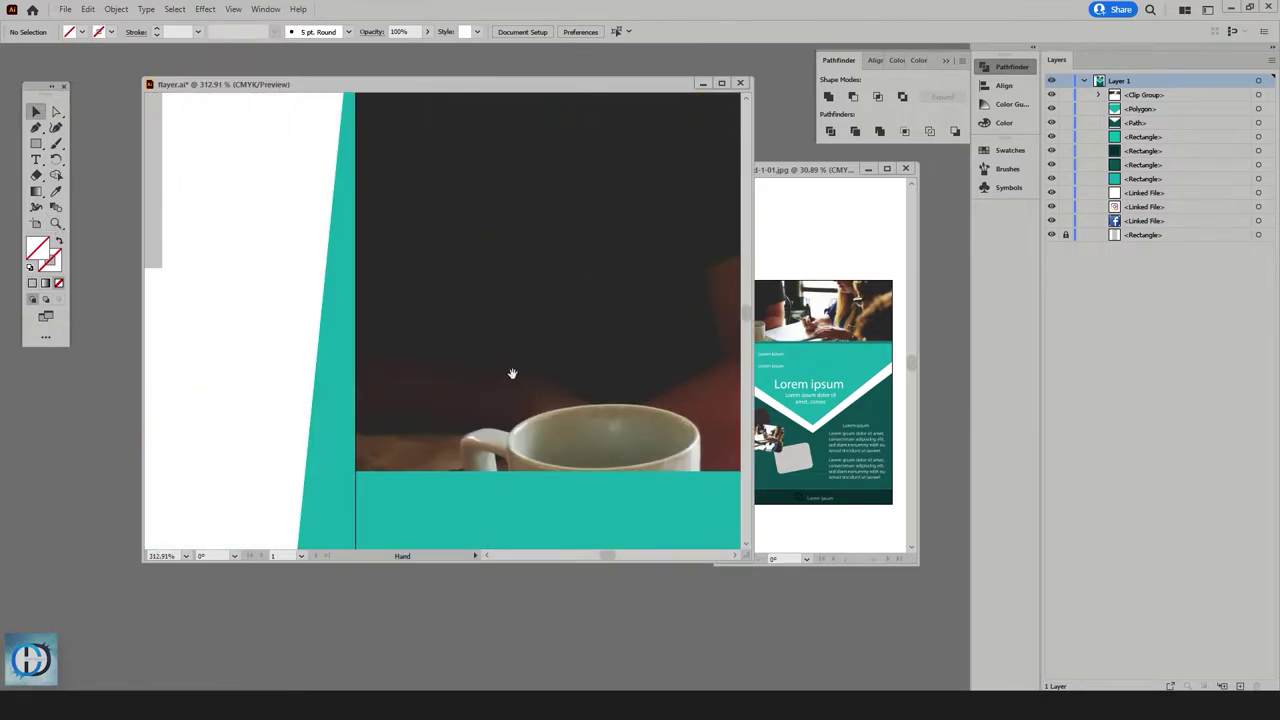
pyautogui.click(58, 227)
pyautogui.moveTo(549, 295); pyautogui.dragTo(240, 303)
pyautogui.moveTo(508, 307); pyautogui.dragTo(411, 311)
pyautogui.moveTo(535, 96); pyautogui.dragTo(435, 92)
pyautogui.moveTo(466, 340); pyautogui.dragTo(371, 297)
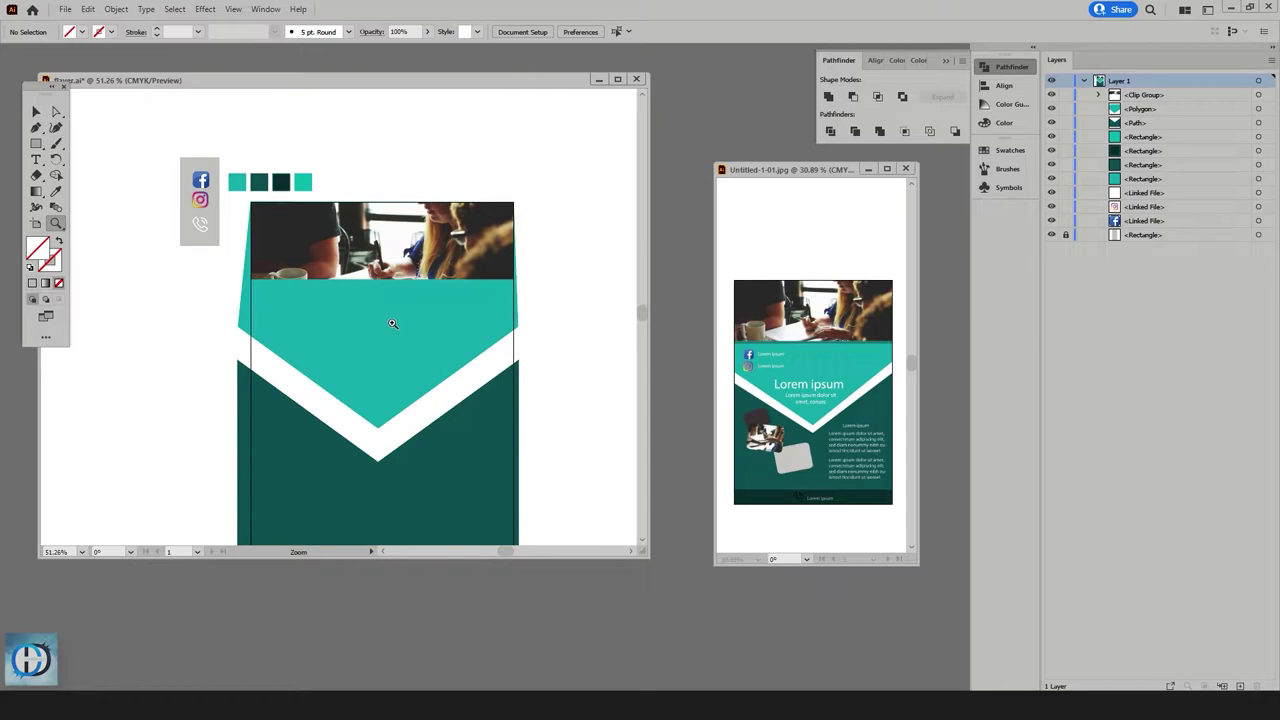
# - Move the Facebook and Instagram icons onto the teal area under the photo and bring them to the front
pyautogui.click(35, 113)
pyautogui.click(201, 182)
pyautogui.keyDown('shift'); pyautogui.click(201, 200); pyautogui.keyUp('shift')
pyautogui.moveTo(203, 203); pyautogui.dragTo(267, 312)
pyautogui.rightClick(267, 312)
pyautogui.moveTo(320, 391)
pyautogui.click(242, 389)
pyautogui.click(244, 378)
# - Fine-tune the placement of the Facebook and Instagram icons beneath the photo's left end
pyautogui.click(56, 224)
pyautogui.moveTo(272, 297); pyautogui.dragTo(451, 275)
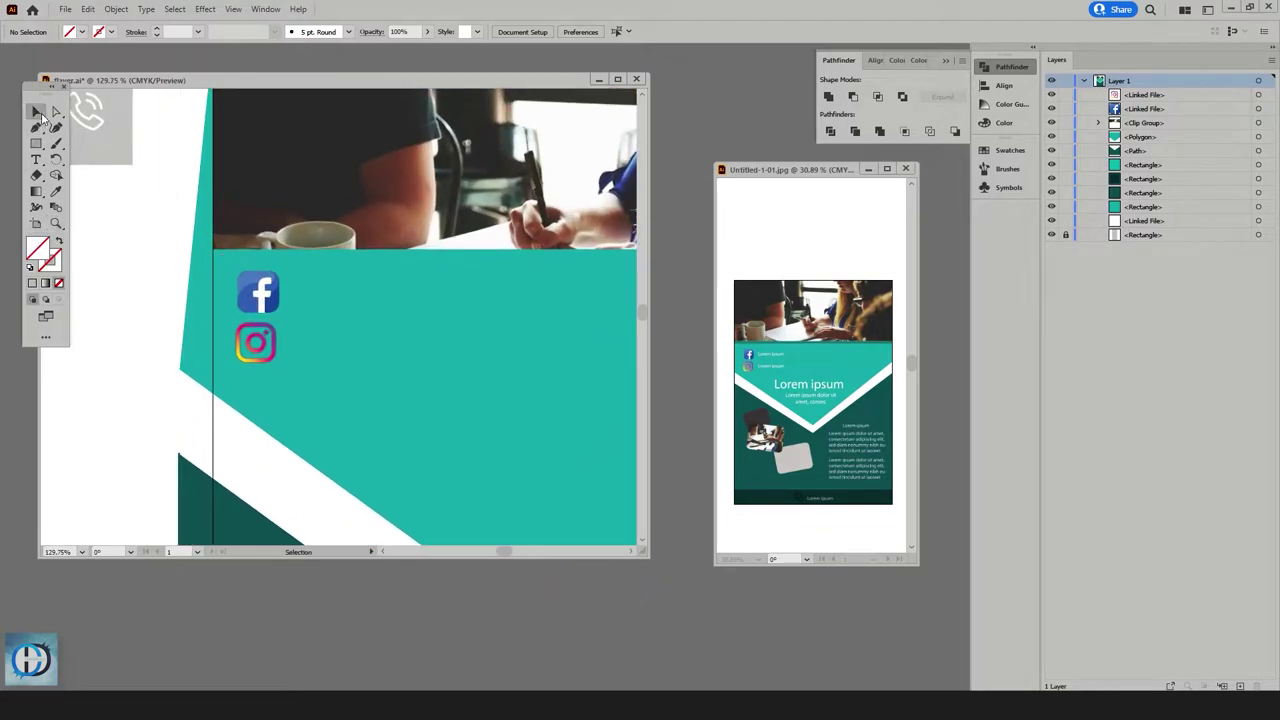
pyautogui.click(262, 286)
pyautogui.moveTo(274, 269); pyautogui.dragTo(261, 340)
pyautogui.click(258, 330)
pyautogui.click(57, 224)
pyautogui.moveTo(428, 334); pyautogui.dragTo(553, 286)
pyautogui.press('v')
pyautogui.moveTo(314, 275); pyautogui.dragTo(45, 305)
pyautogui.click(332, 266)
pyautogui.click(58, 224)
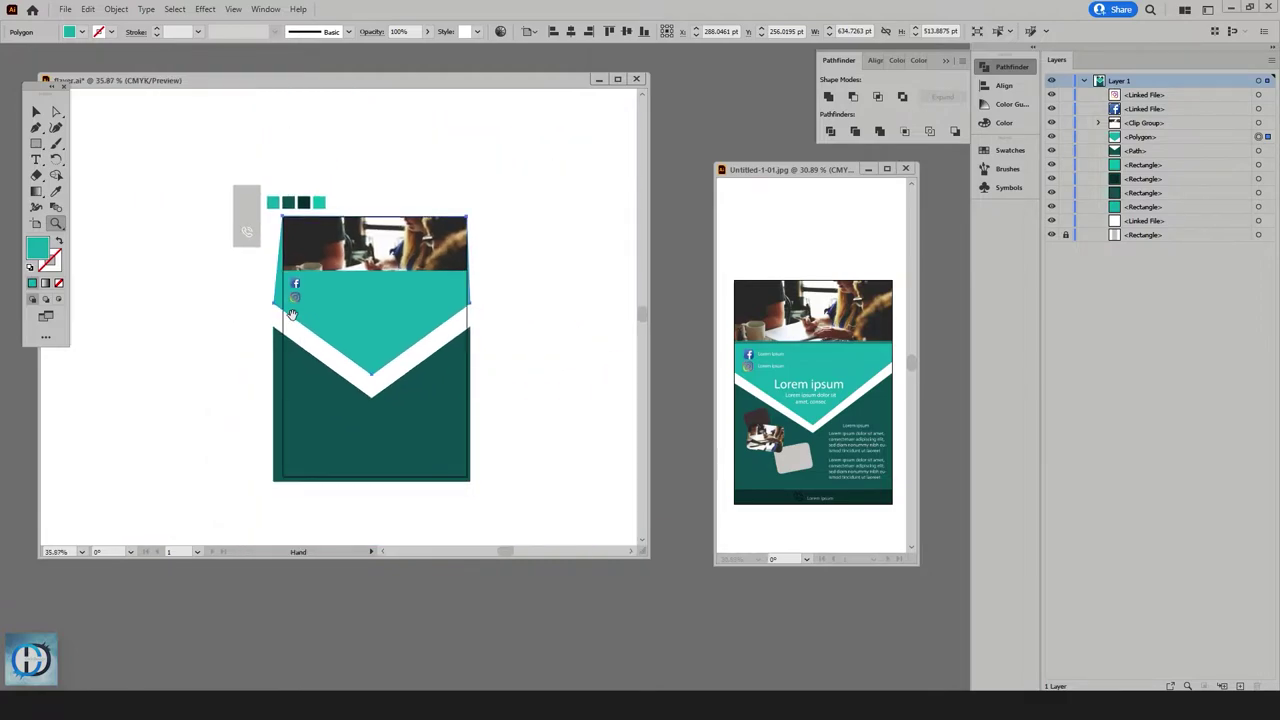
pyautogui.moveTo(308, 317); pyautogui.dragTo(281, 317)
pyautogui.scroll(-1, 318, 322)
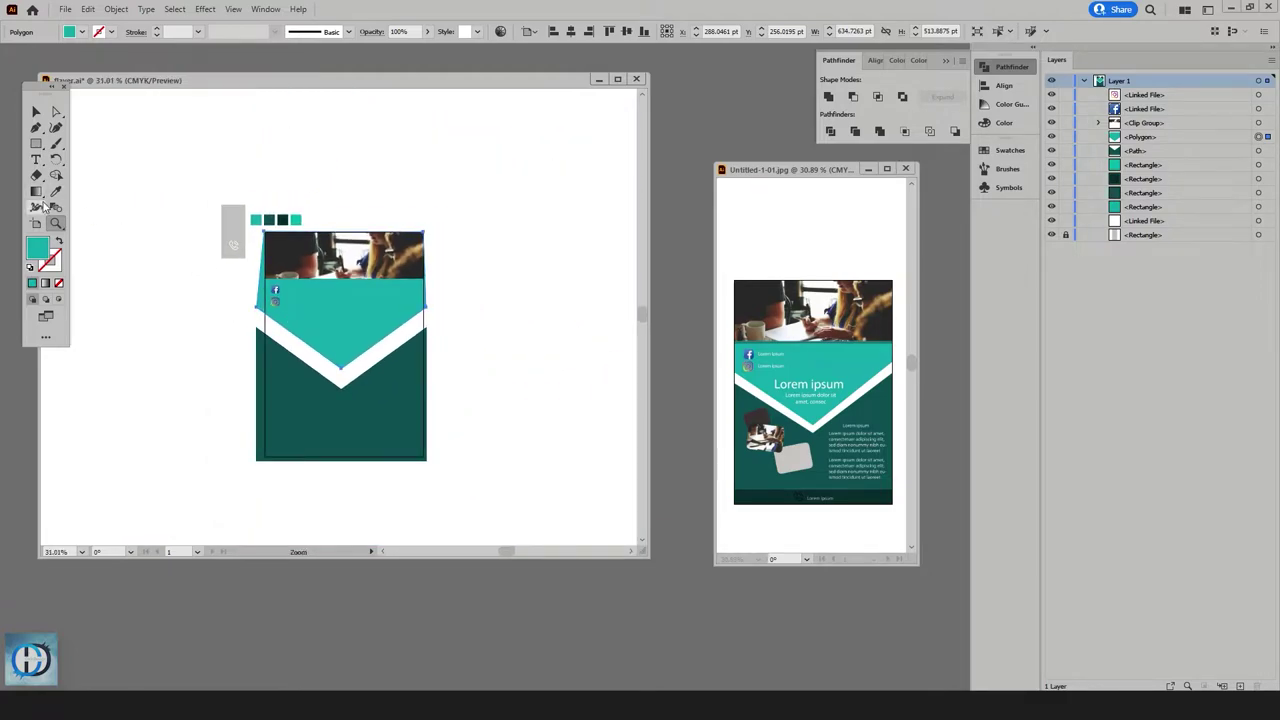
pyautogui.press('t')
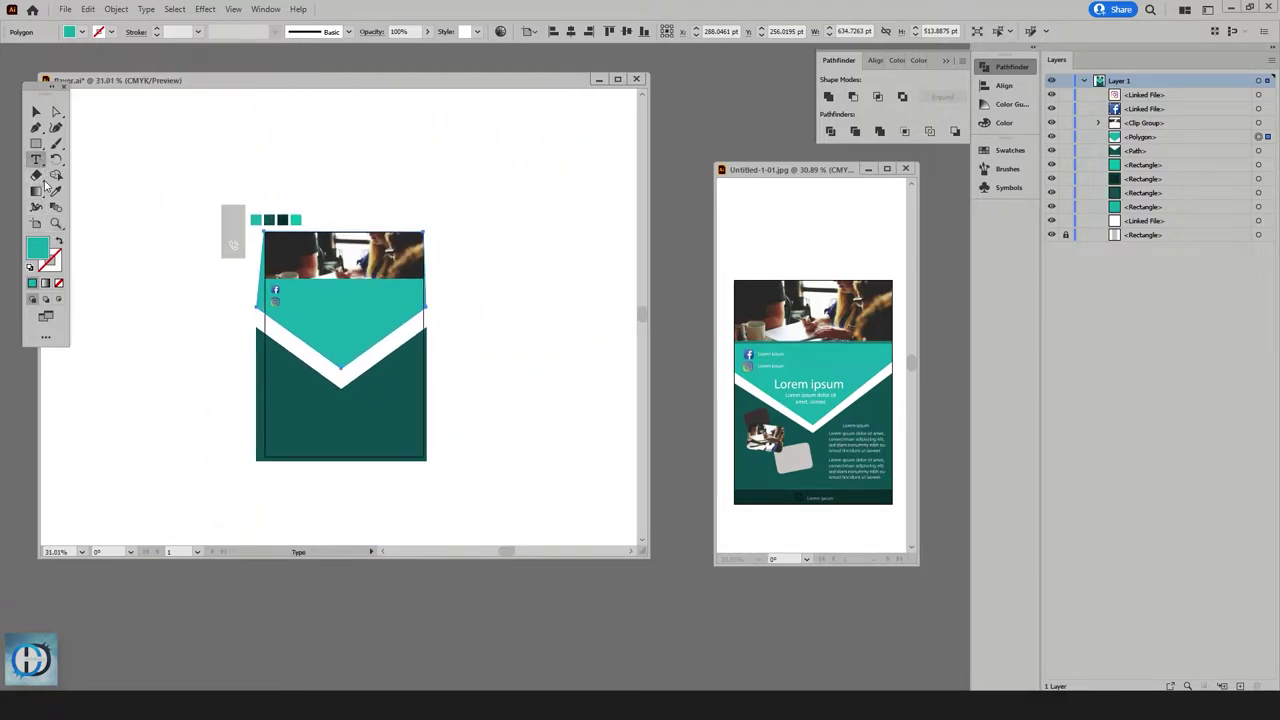
pyautogui.doubleClick(38, 248)
pyautogui.write('ffffff')
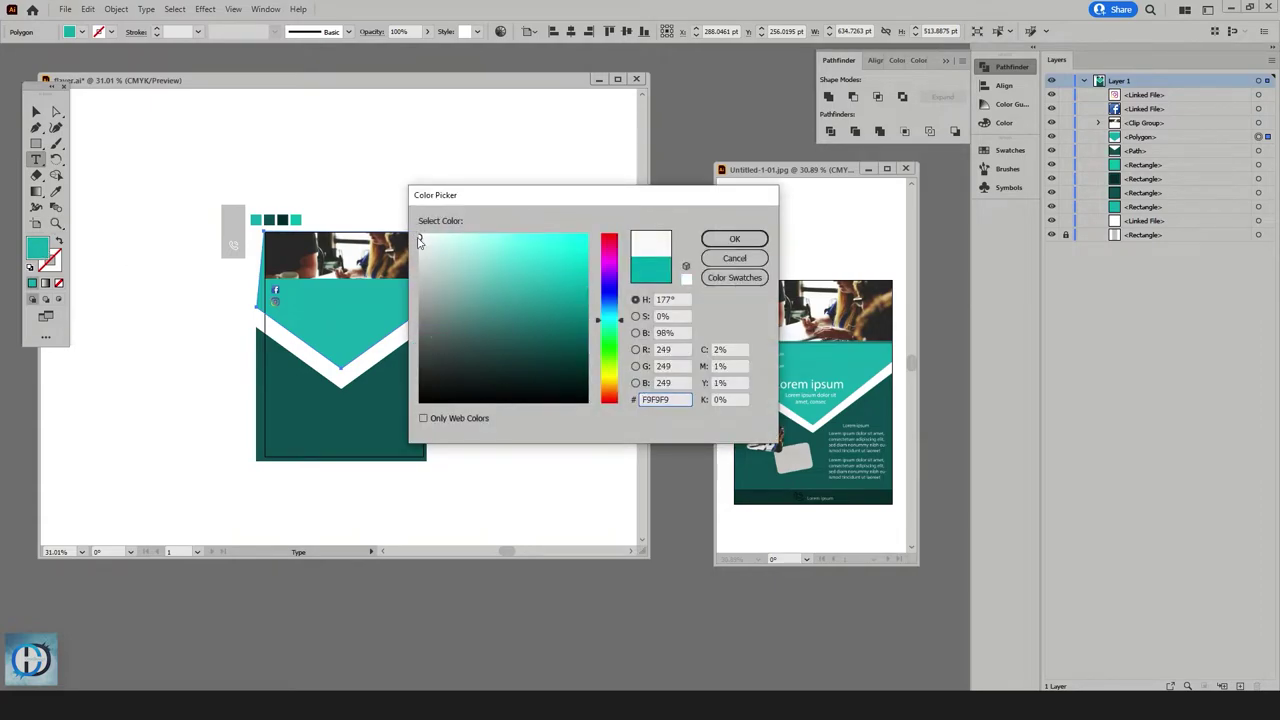
pyautogui.press('Return')
pyautogui.hotkey('ctrl', 'z')
# - Deselect the teal polygon and set the fill colour to near-white F9F9F9
pyautogui.click(36, 112)
pyautogui.click(140, 179)
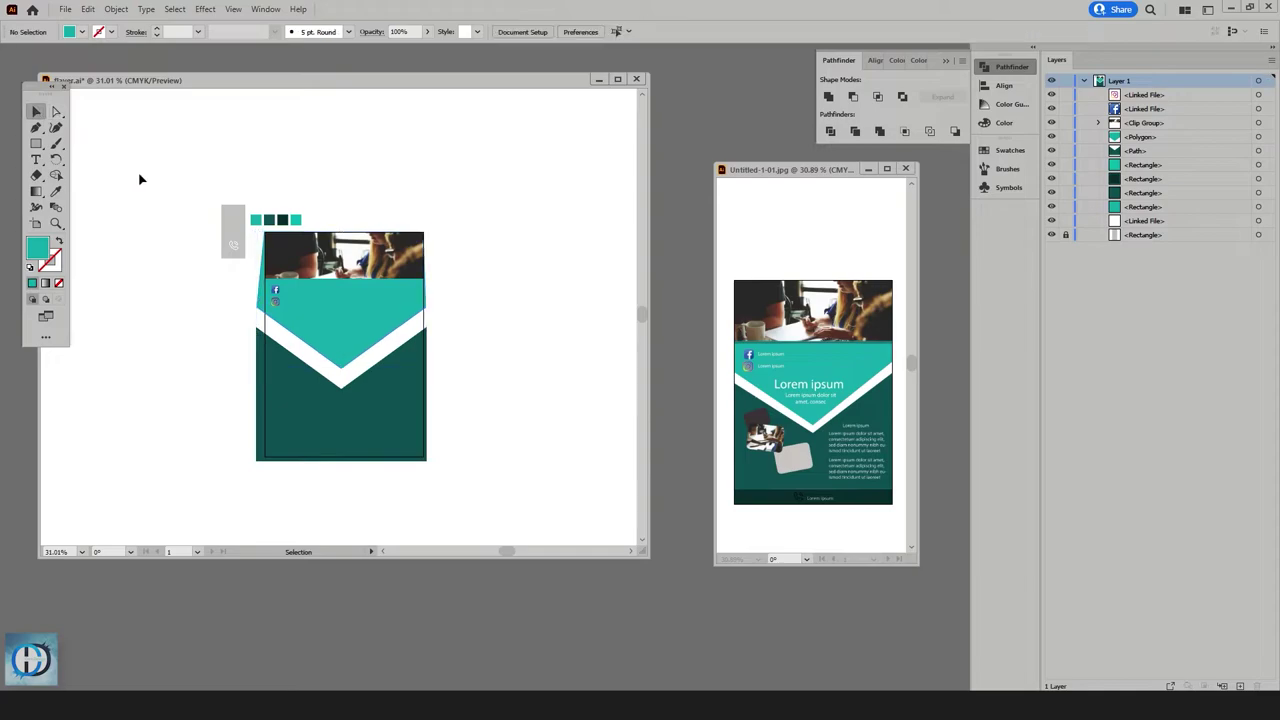
pyautogui.doubleClick(37, 248)
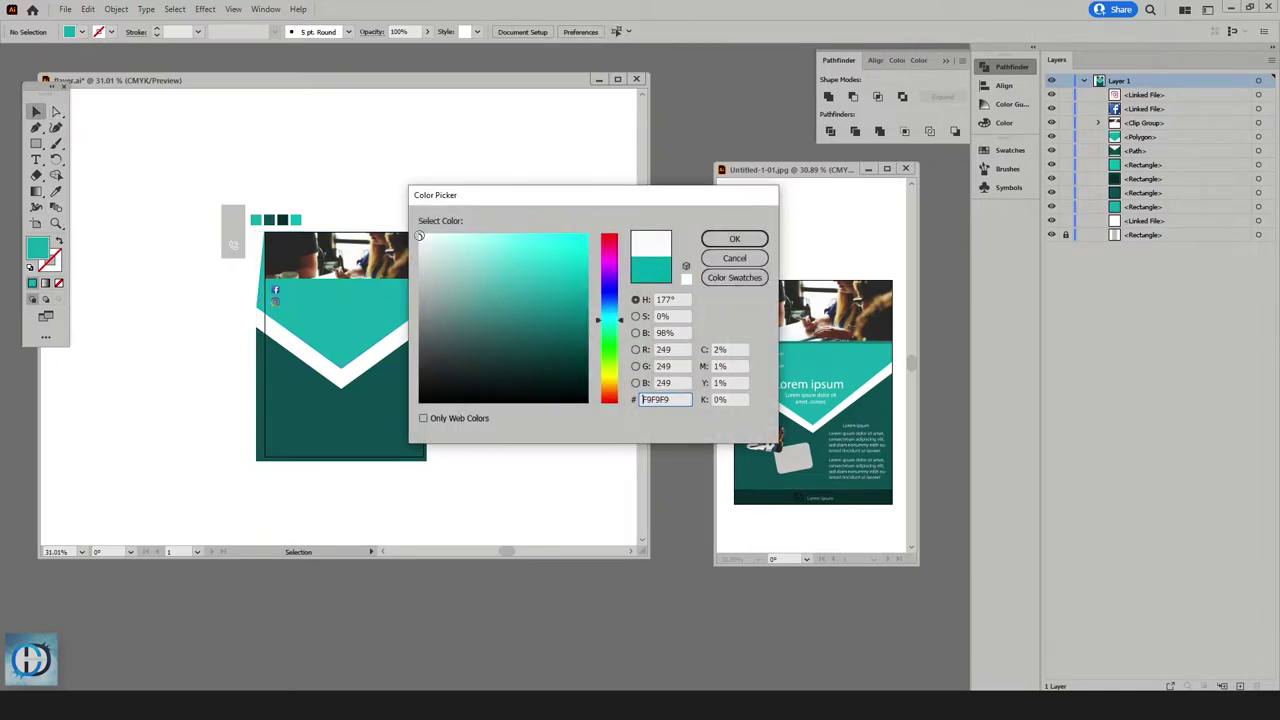
pyautogui.press('Return')
# - Add a "Lorem ipsum" text label just beside the Facebook icon in the teal area
pyautogui.scroll(-1, 462, 322)
pyautogui.click(55, 224)
pyautogui.moveTo(346, 268); pyautogui.dragTo(565, 254)
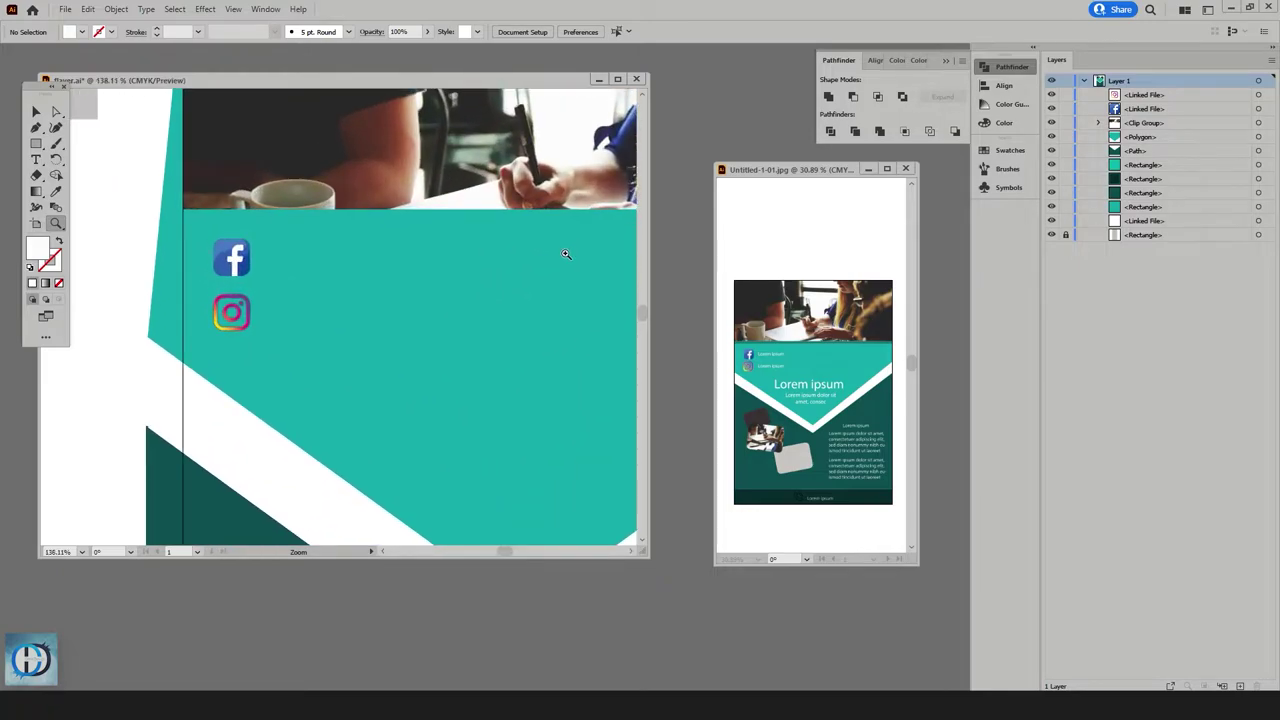
pyautogui.press('t')
pyautogui.click(273, 255)
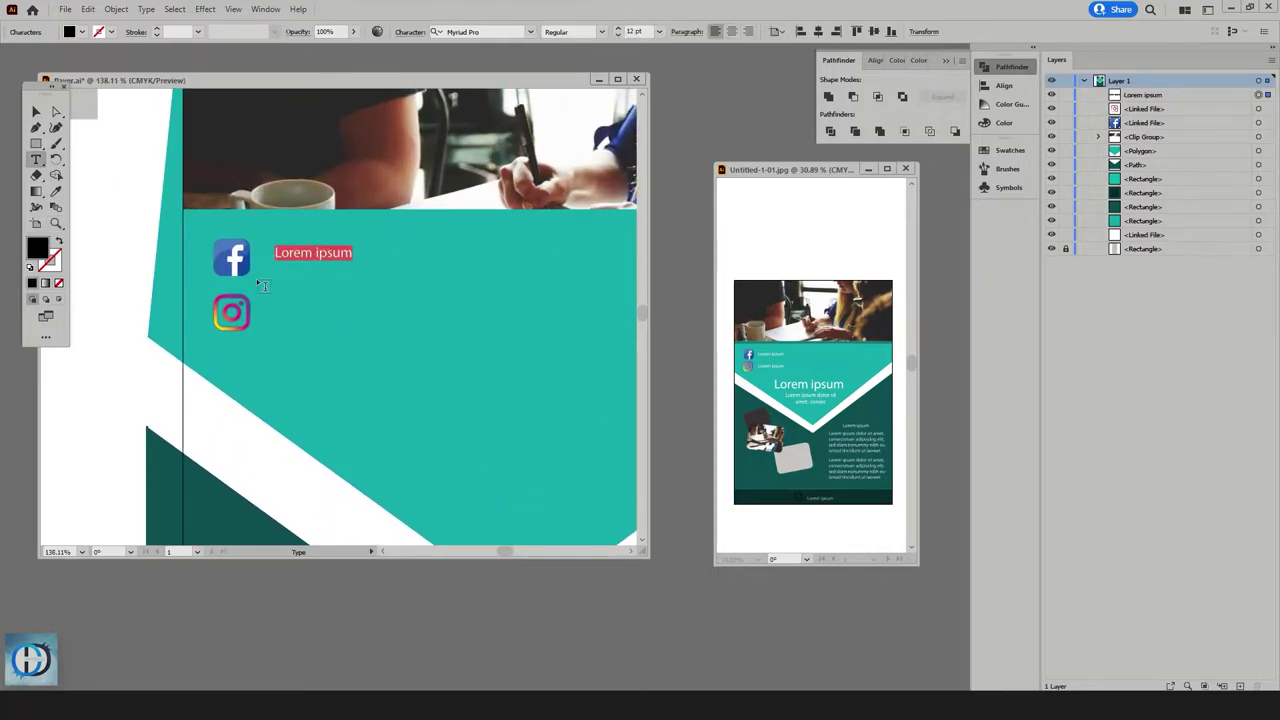
pyautogui.click(36, 111)
pyautogui.moveTo(296, 254); pyautogui.dragTo(284, 257)
# - Fill the Facebook label with white and duplicate it beside the Instagram icon
pyautogui.doubleClick(40, 247)
pyautogui.click(422, 242)
pyautogui.press('Return')
pyautogui.moveTo(332, 256); pyautogui.dragTo(324, 313)
pyautogui.click(329, 269)
# - Clear the selection of the teal polygon and set the fill colour to white for new text
pyautogui.scroll(2, 143, 257)
pyautogui.click(58, 224)
pyautogui.moveTo(441, 316); pyautogui.dragTo(181, 317)
pyautogui.moveTo(566, 396); pyautogui.dragTo(458, 329)
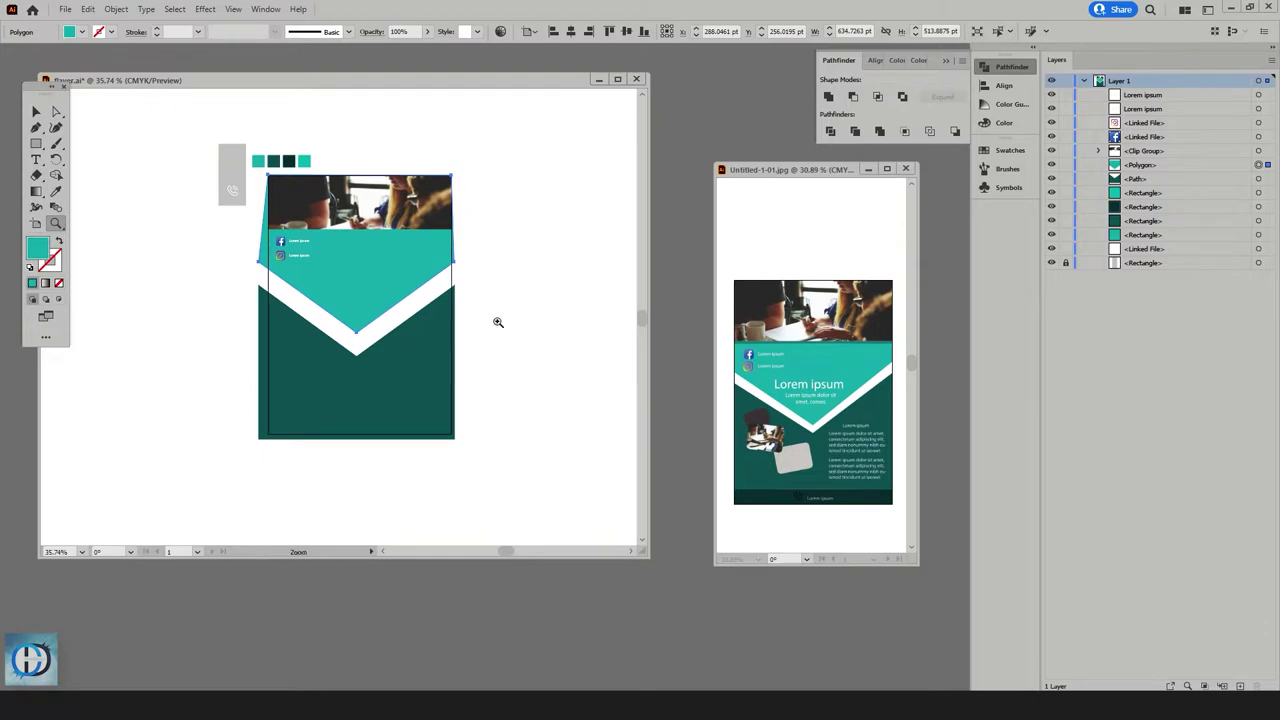
pyautogui.scroll(-2, 359, 297)
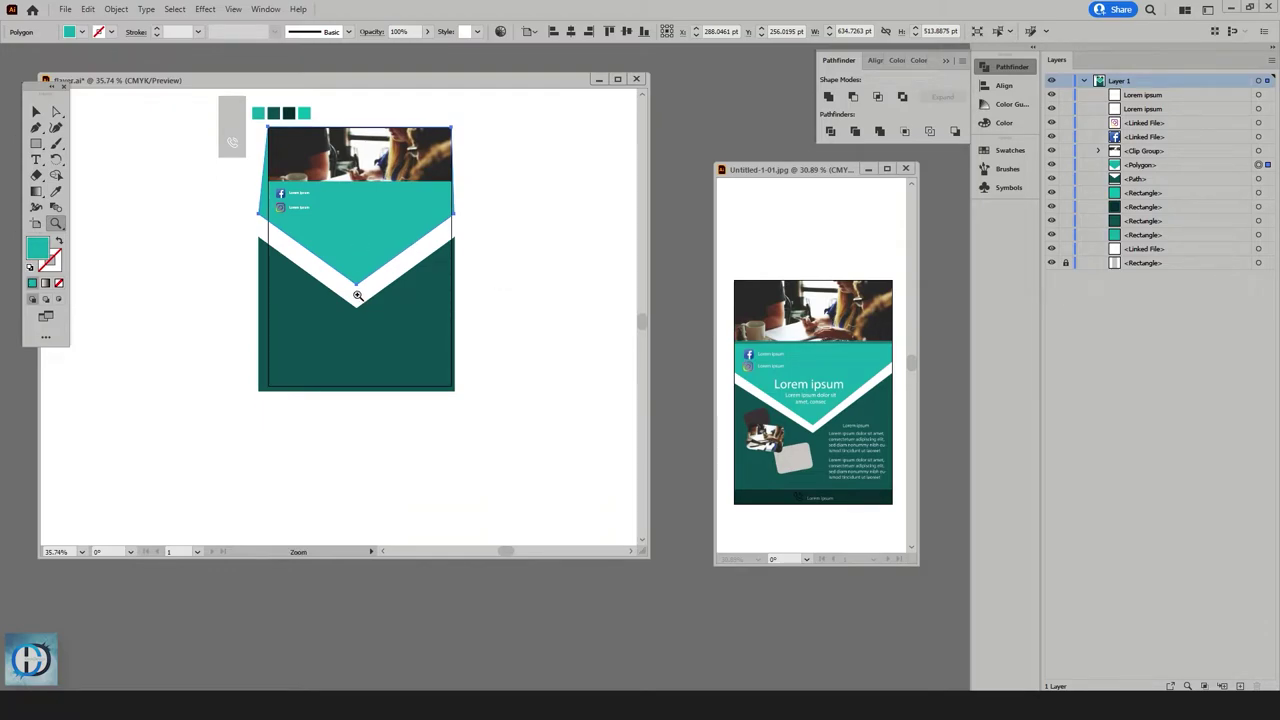
pyautogui.scroll(-1, 393, 339)
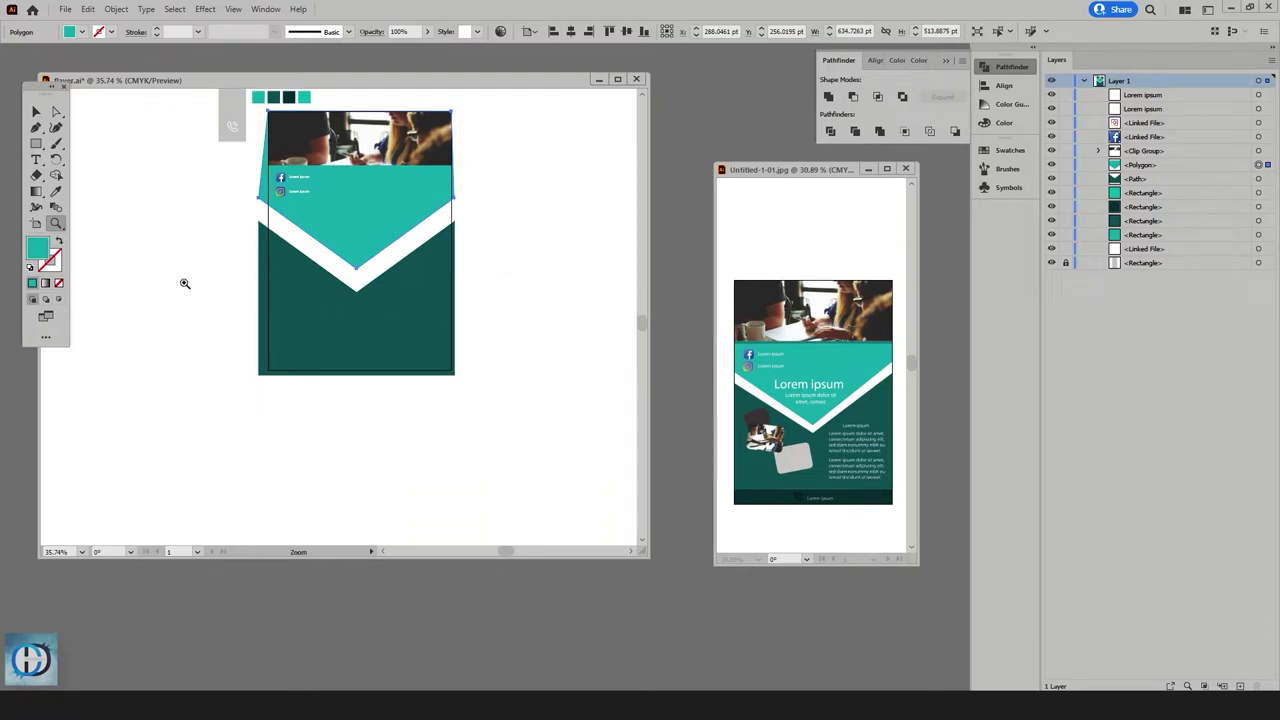
pyautogui.press('t')
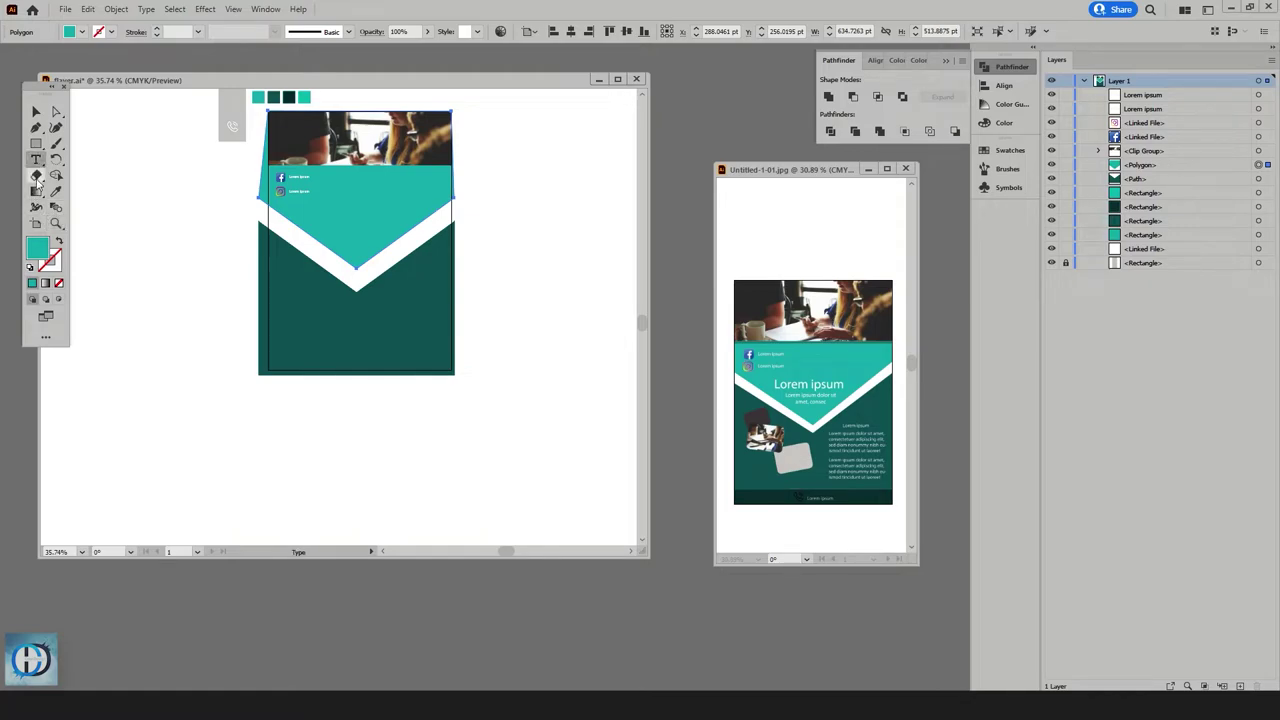
pyautogui.click(35, 112)
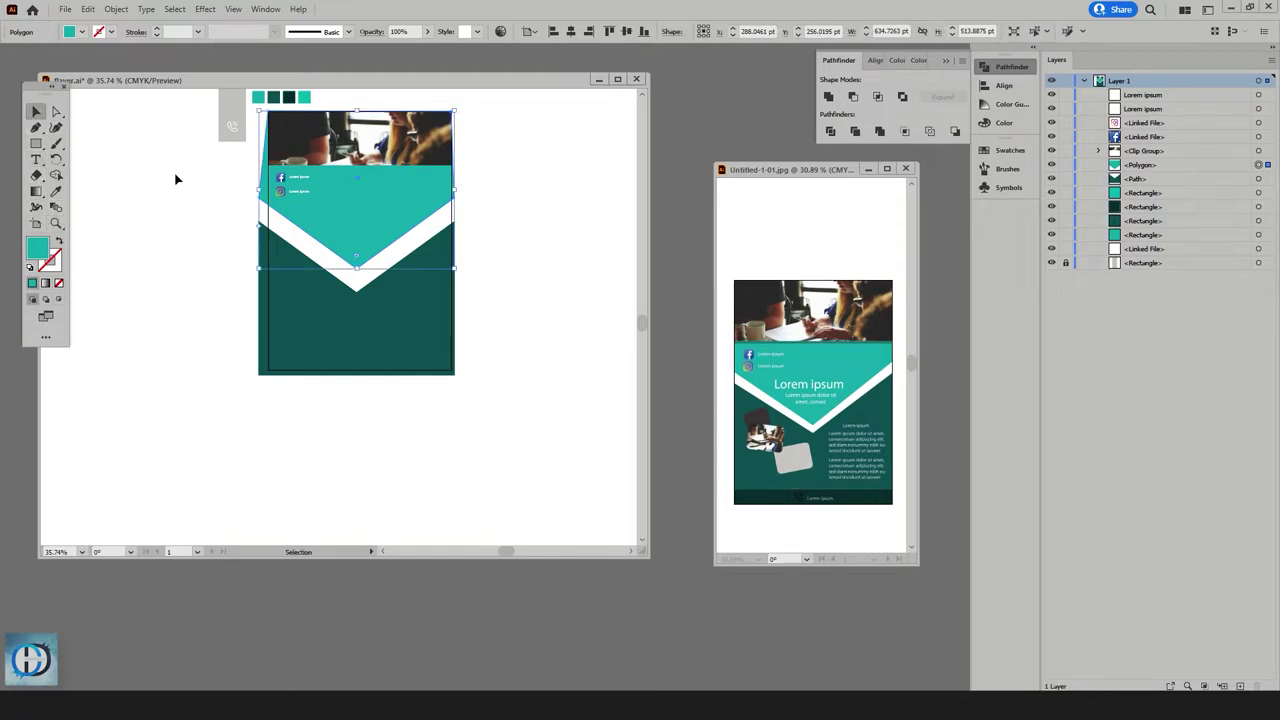
pyautogui.click(174, 177)
pyautogui.doubleClick(35, 250)
pyautogui.click(417, 239)
pyautogui.press('Return')
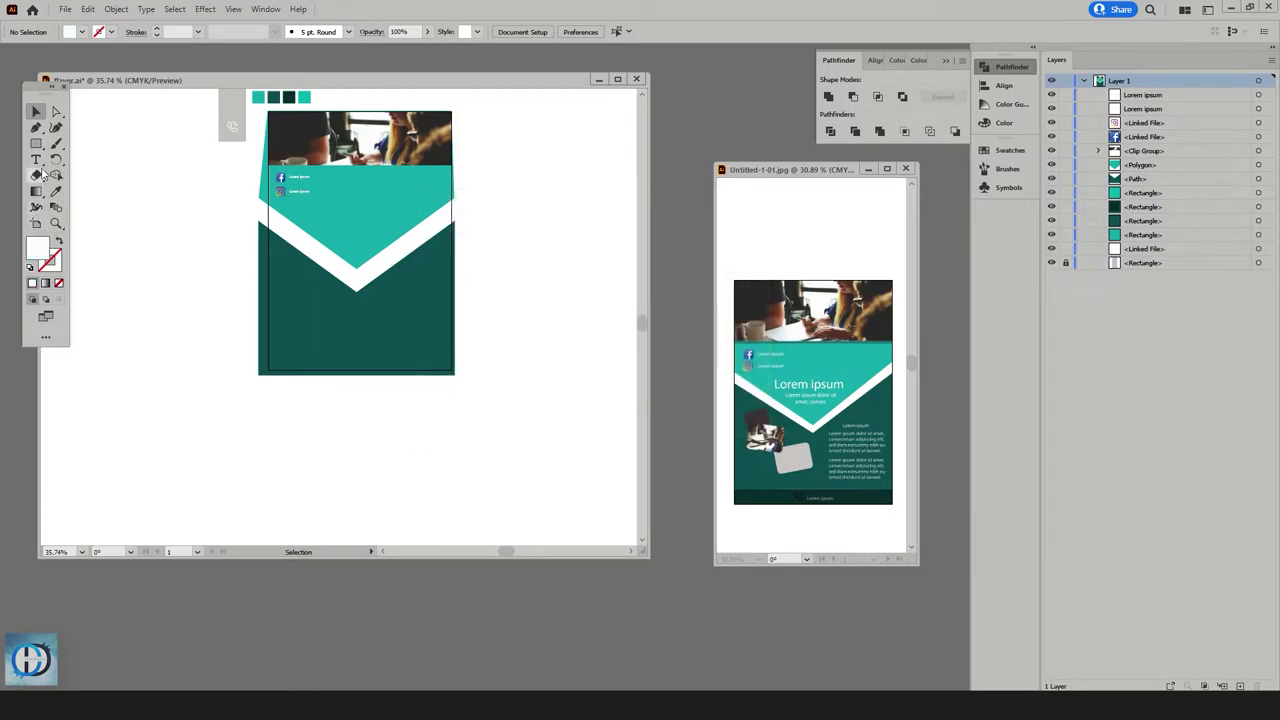
# - Create a small area-text block of placeholder Lorem ipsum text in the right half of the dark green panel
pyautogui.press('t')
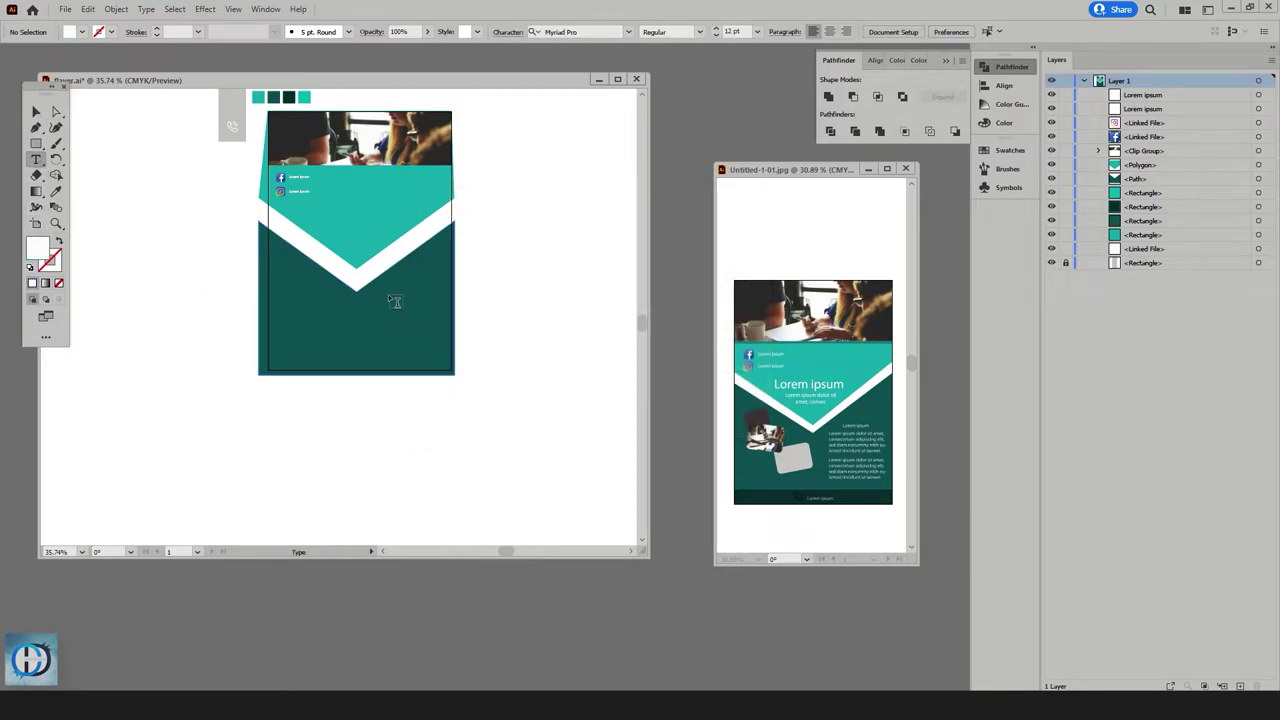
pyautogui.moveTo(388, 296); pyautogui.dragTo(439, 318)
pyautogui.click(56, 223)
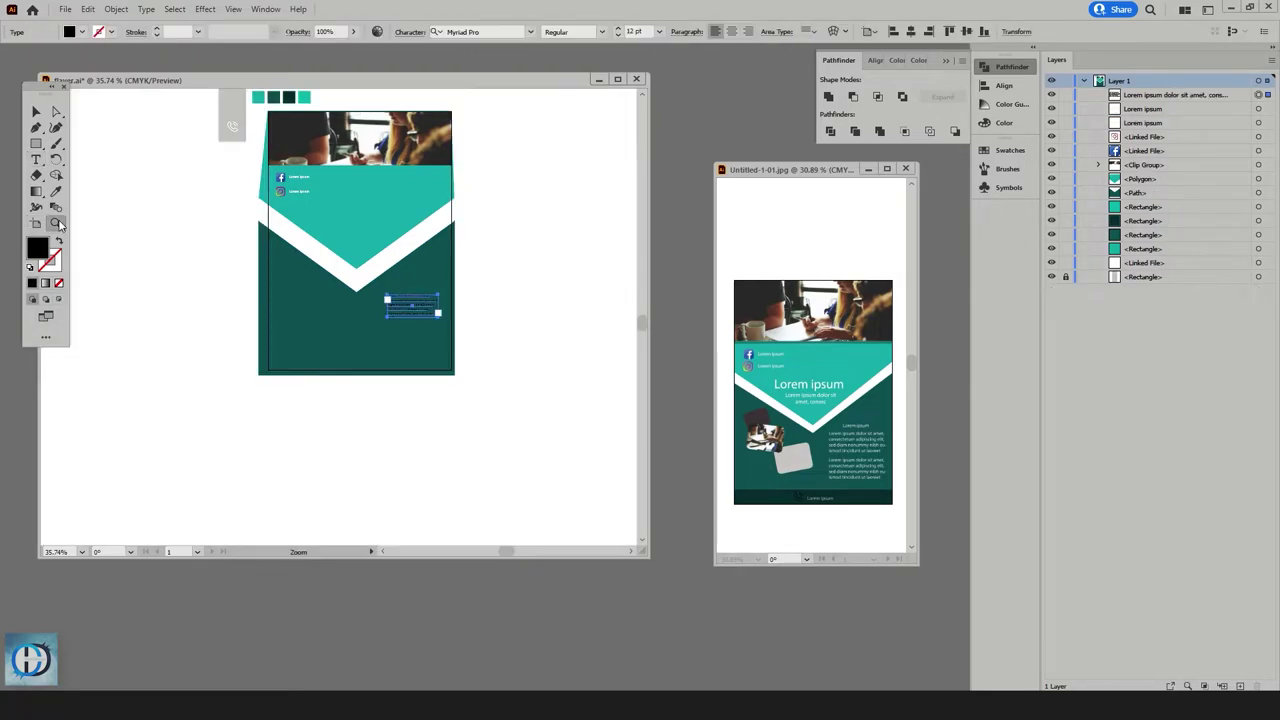
pyautogui.click(413, 309)
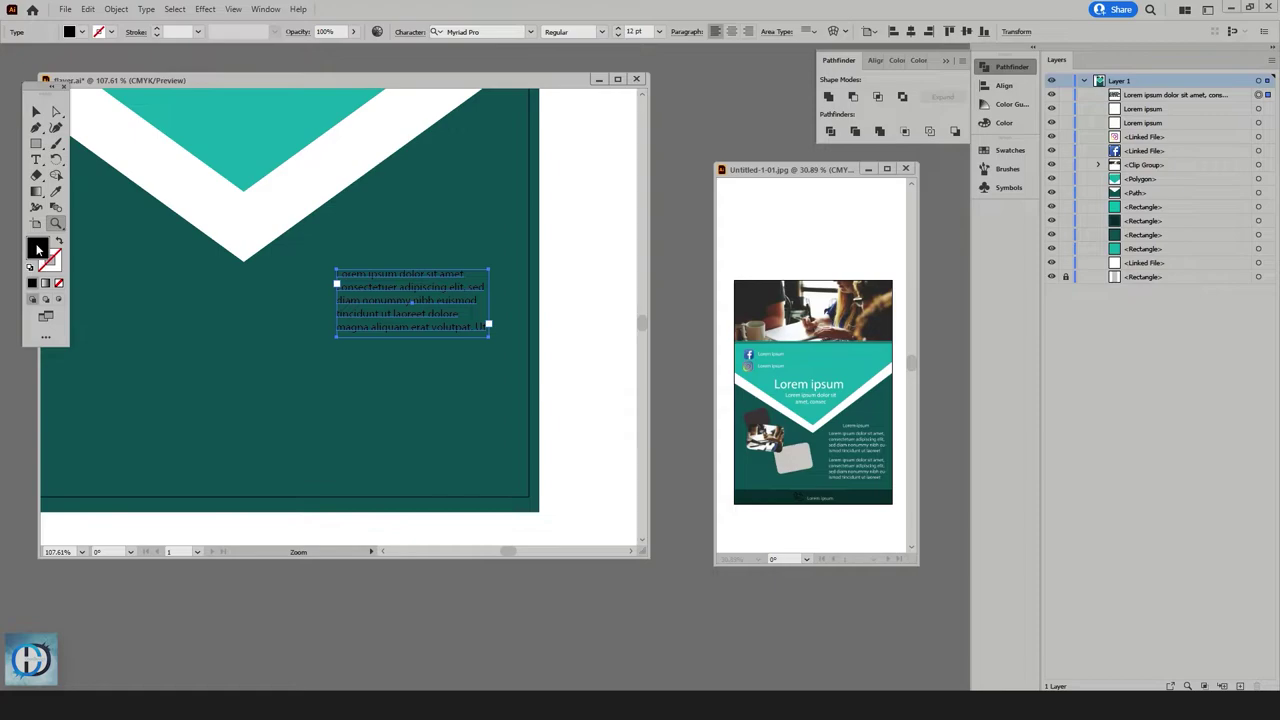
# - Fill the placeholder paragraph with white and duplicate it directly below the original
pyautogui.doubleClick(38, 250)
pyautogui.click(423, 235)
pyautogui.click(734, 237)
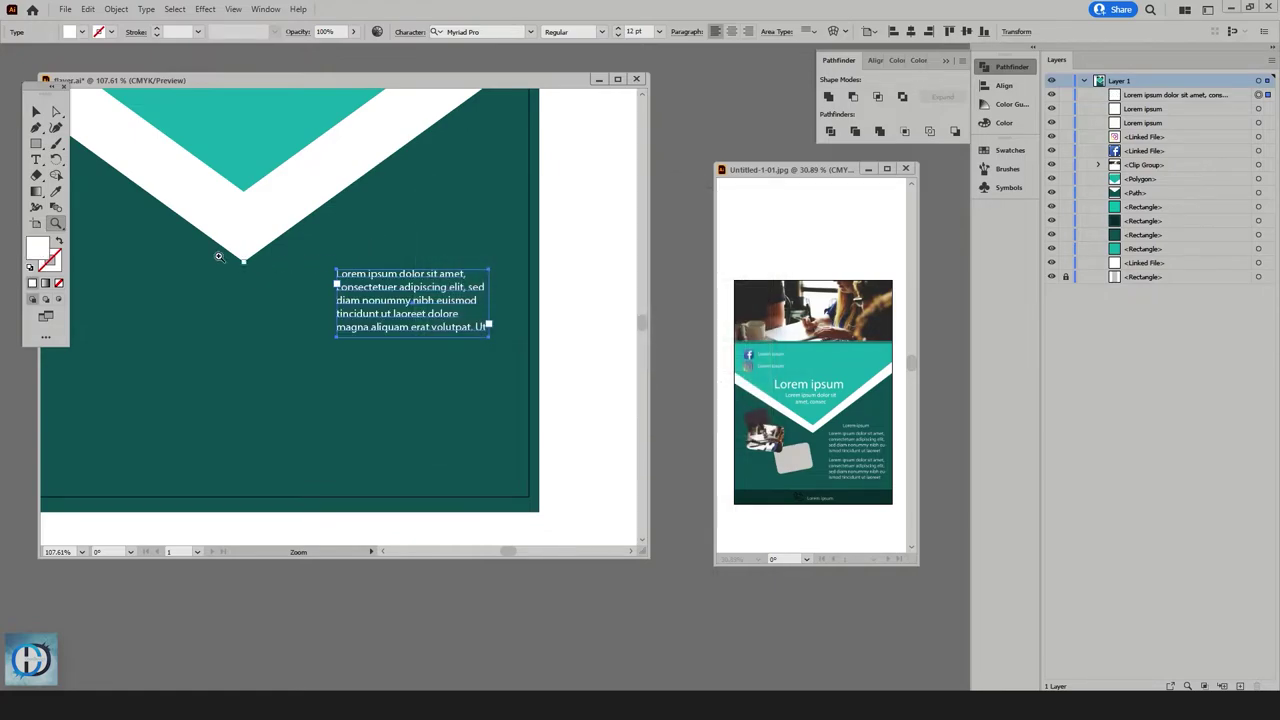
pyautogui.click(35, 112)
pyautogui.moveTo(385, 305); pyautogui.dragTo(390, 395)
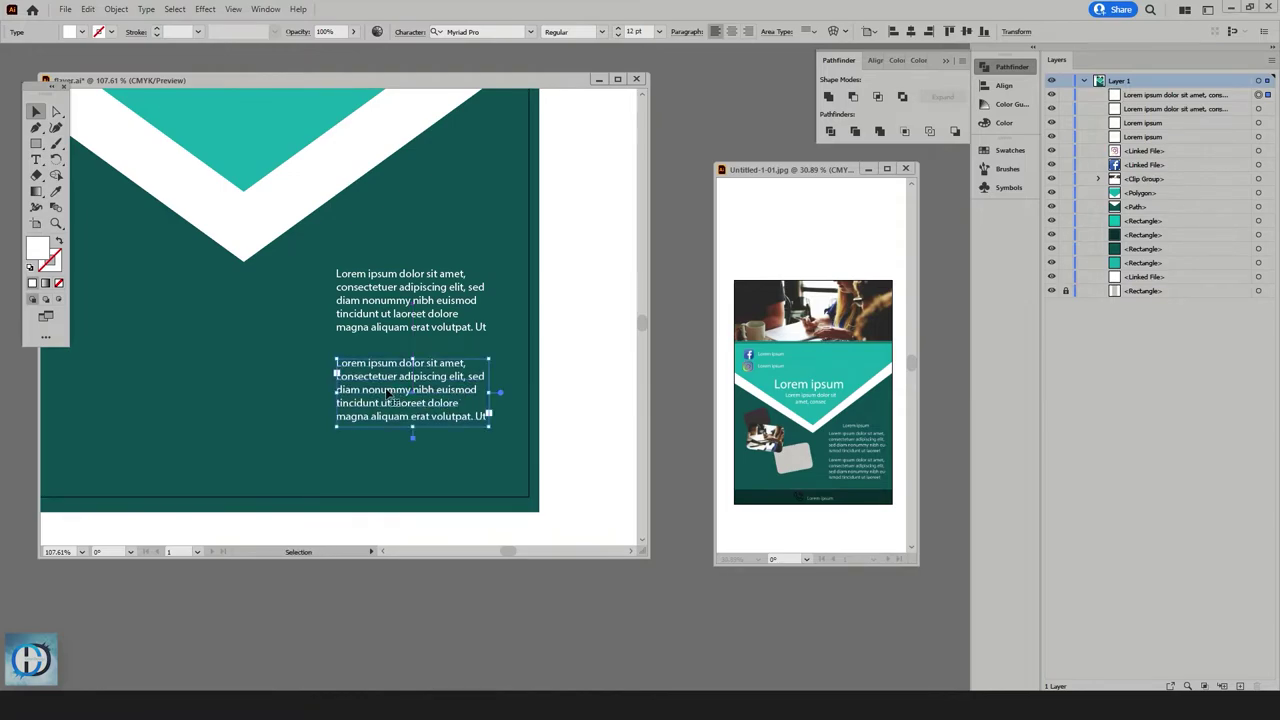
# - Add a "Lorem ipsum" heading above the two paragraphs and set its font size to 21 pt
pyautogui.moveTo(325, 354); pyautogui.dragTo(354, 397)
pyautogui.click(37, 160)
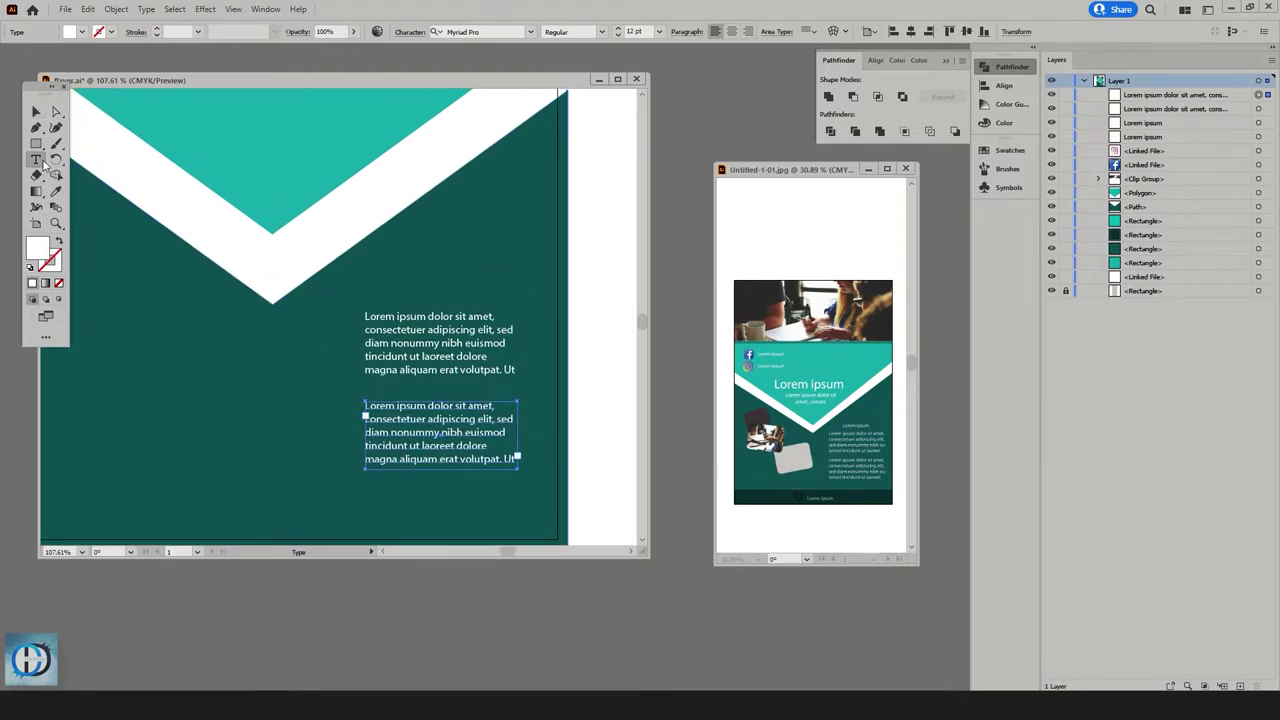
pyautogui.click(376, 280)
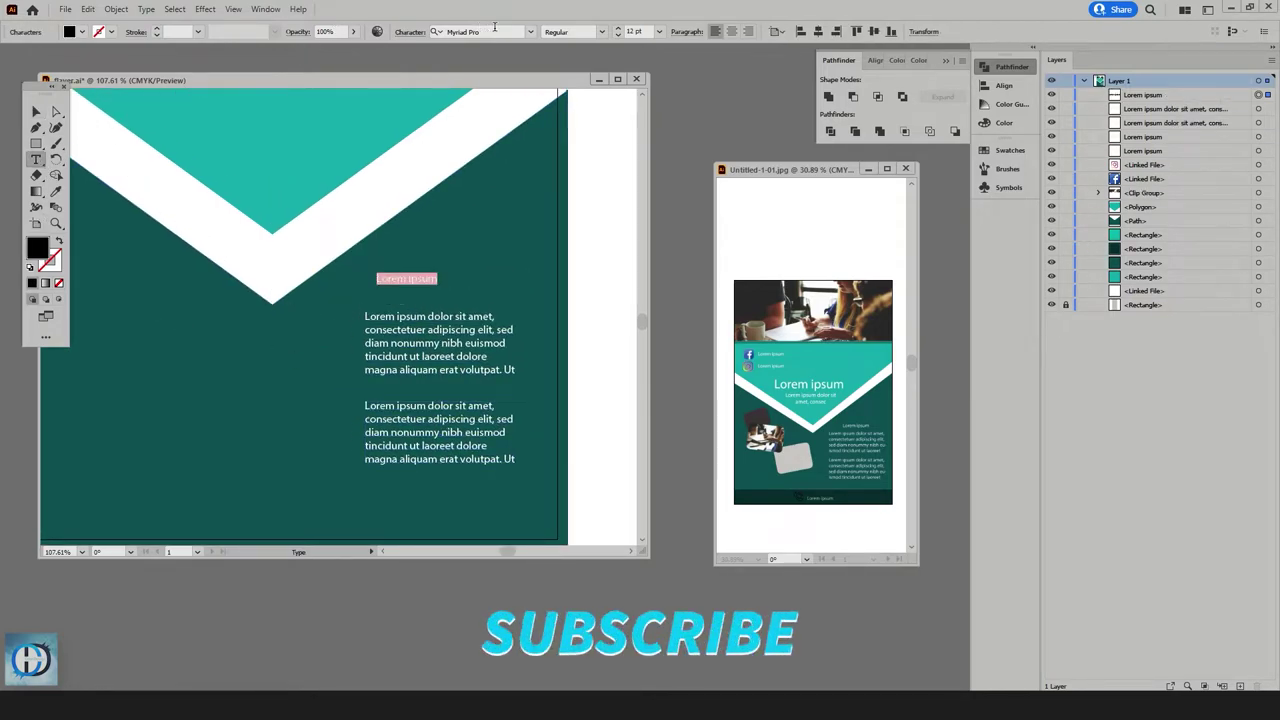
pyautogui.click(660, 32)
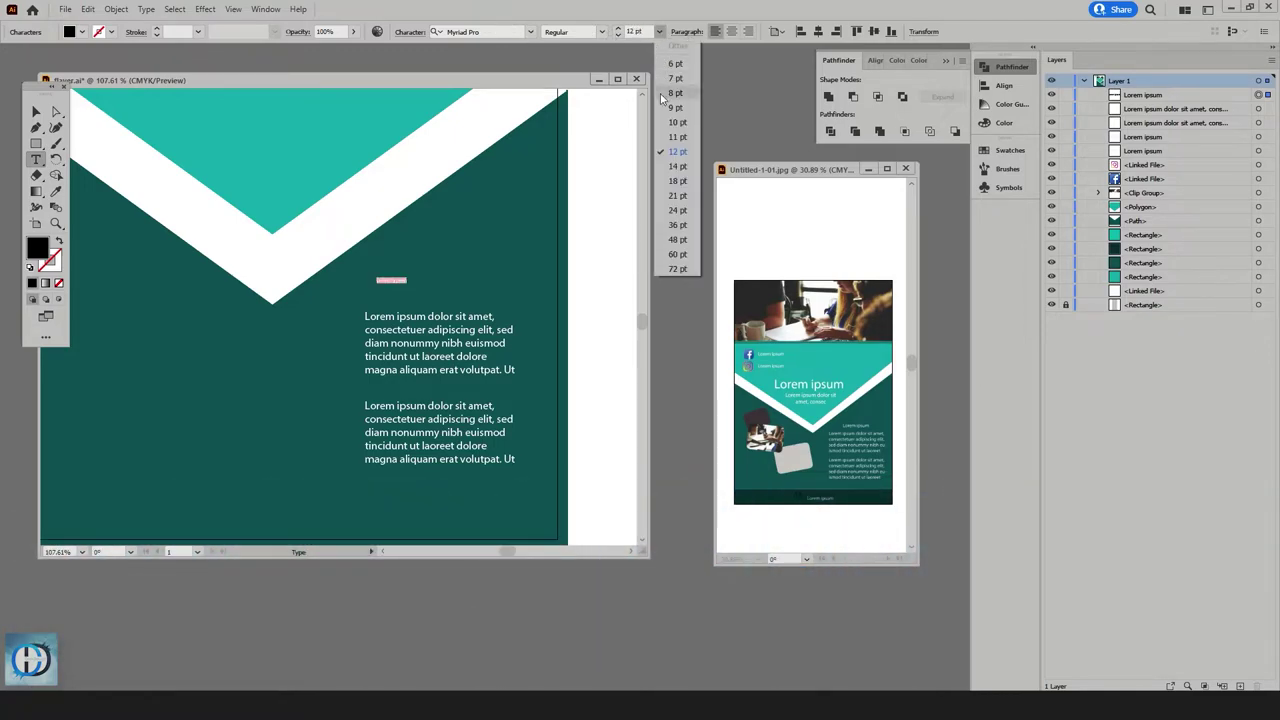
pyautogui.click(673, 196)
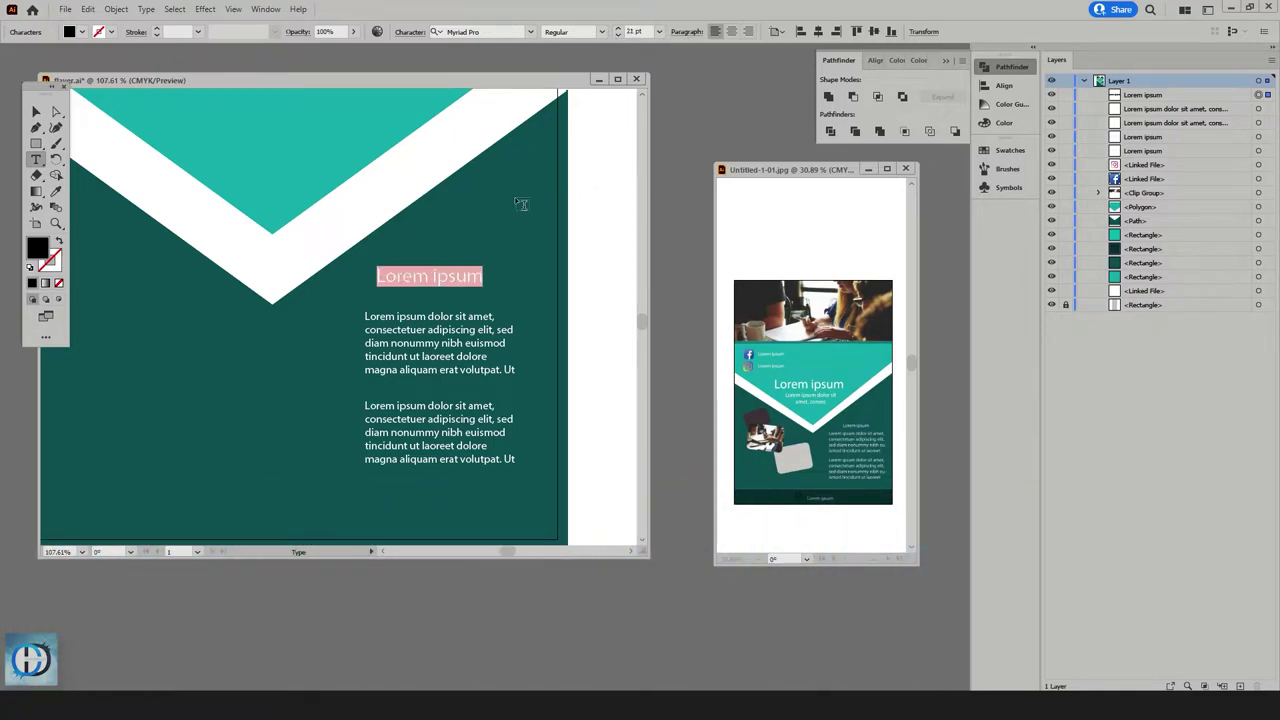
# - Move the heading closer to the first paragraph and fill it with white
pyautogui.click(35, 112)
pyautogui.moveTo(437, 280); pyautogui.dragTo(433, 302)
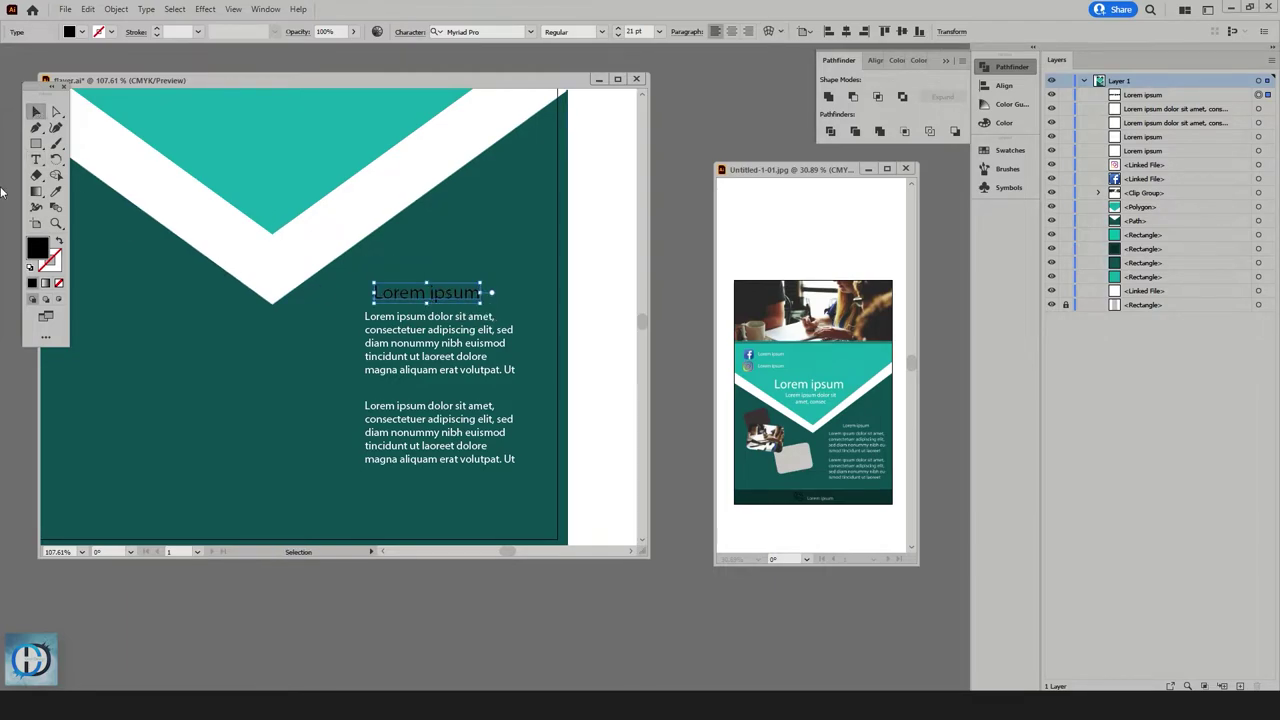
pyautogui.doubleClick(36, 247)
pyautogui.moveTo(438, 248); pyautogui.dragTo(412, 228)
pyautogui.press('Return')
pyautogui.click(584, 301)
# - Draw a footer strip rectangle about 685 by 74 pt along the lower edge of the dark green panel
pyautogui.press('space')
pyautogui.moveTo(331, 329); pyautogui.dragTo(400, 320)
pyautogui.click(57, 223)
pyautogui.moveTo(241, 248); pyautogui.dragTo(160, 250)
pyautogui.press('space')
pyautogui.moveTo(217, 282); pyautogui.dragTo(281, 271)
pyautogui.click(36, 146)
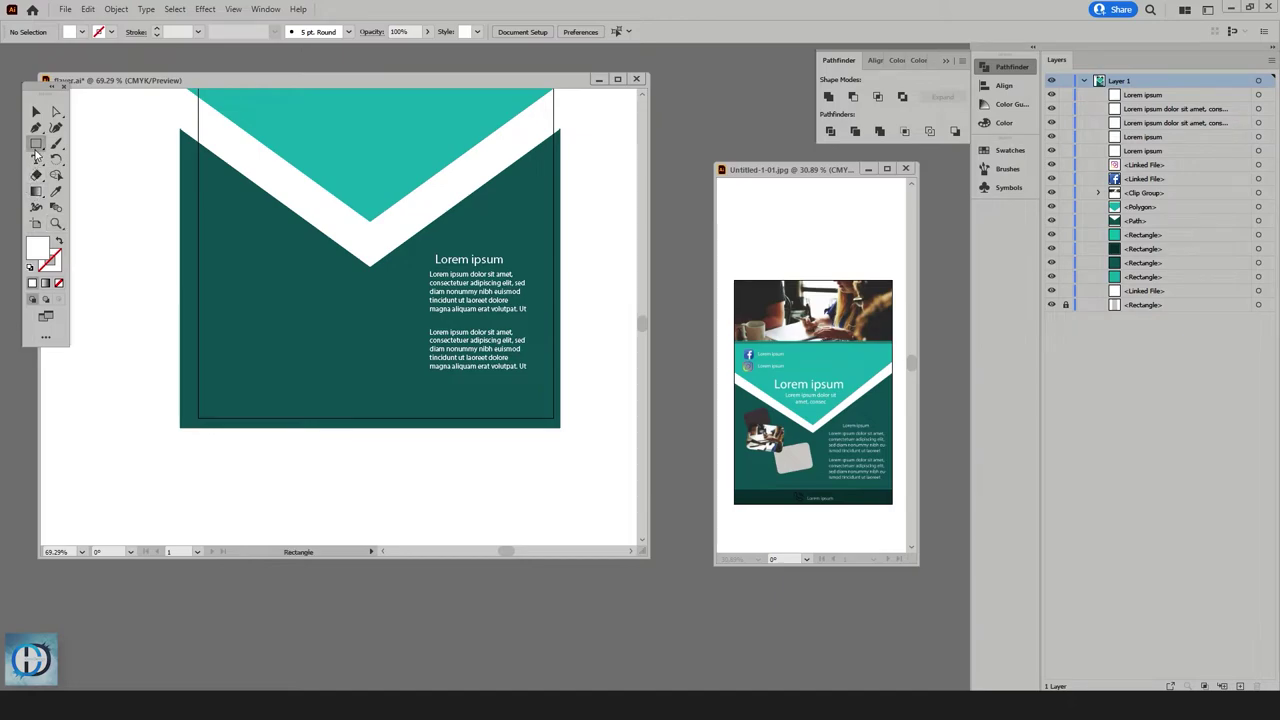
pyautogui.moveTo(180, 434)
pyautogui.mouseDown()
pyautogui.moveTo(628, 430)
pyautogui.moveTo(500, 405)
pyautogui.moveTo(497, 391)
pyautogui.mouseUp()
# - Colour the footer strip by sampling the darkest green palette square above the flyer
pyautogui.click(38, 113)
pyautogui.moveTo(209, 186); pyautogui.dragTo(316, 454)
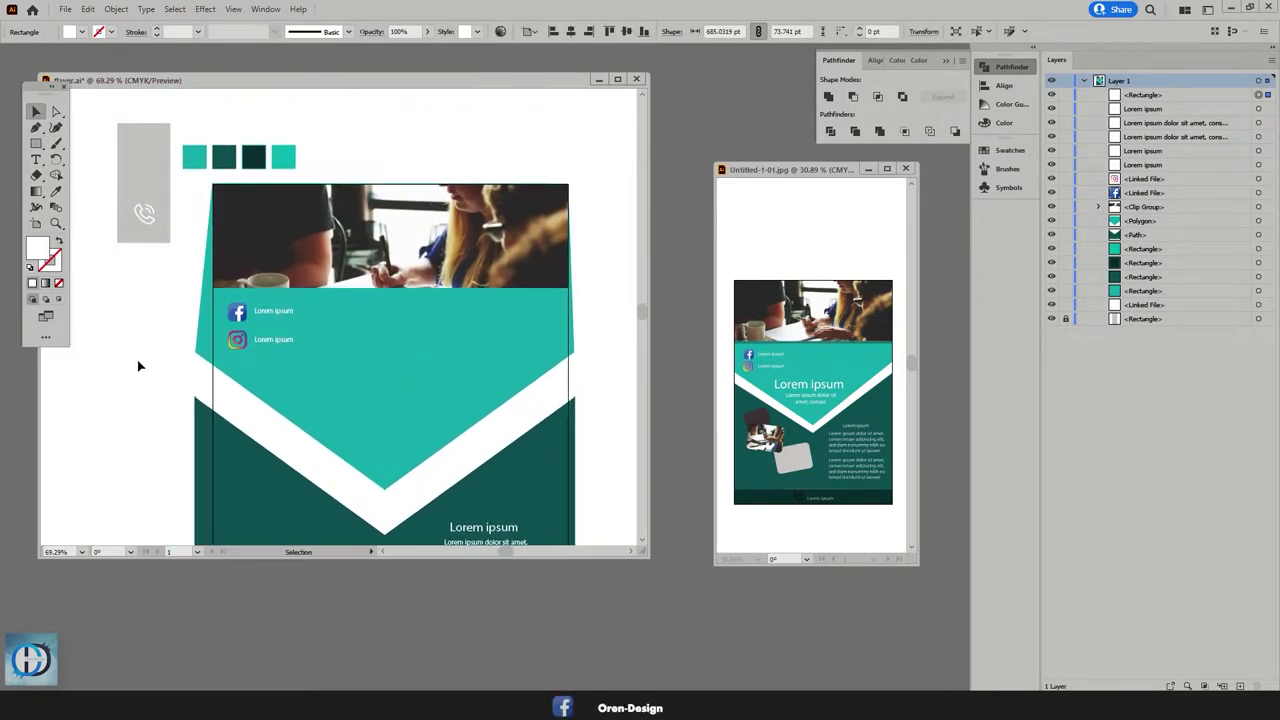
pyautogui.click(56, 192)
pyautogui.click(254, 160)
pyautogui.click(36, 113)
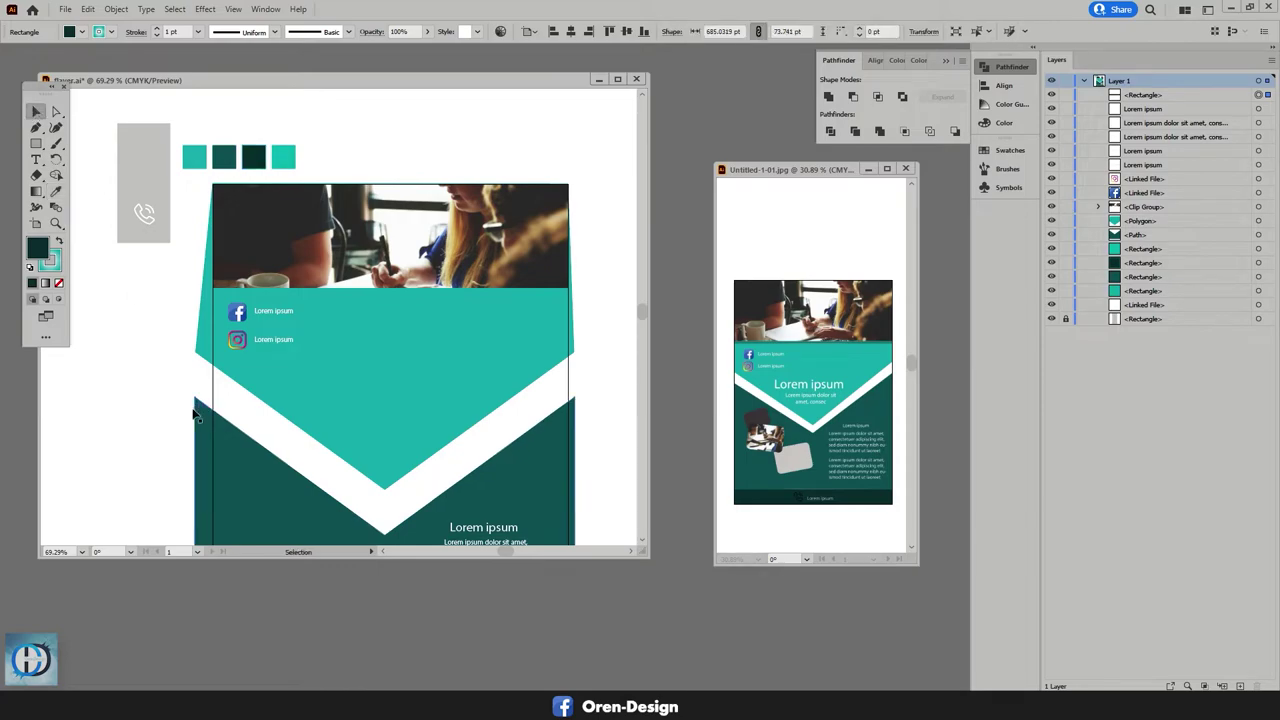
# - Extend the footer strip past both sides of the dark green panel and remove its stroke
pyautogui.click(195, 414)
pyautogui.moveTo(258, 507); pyautogui.dragTo(262, 233)
pyautogui.click(343, 517)
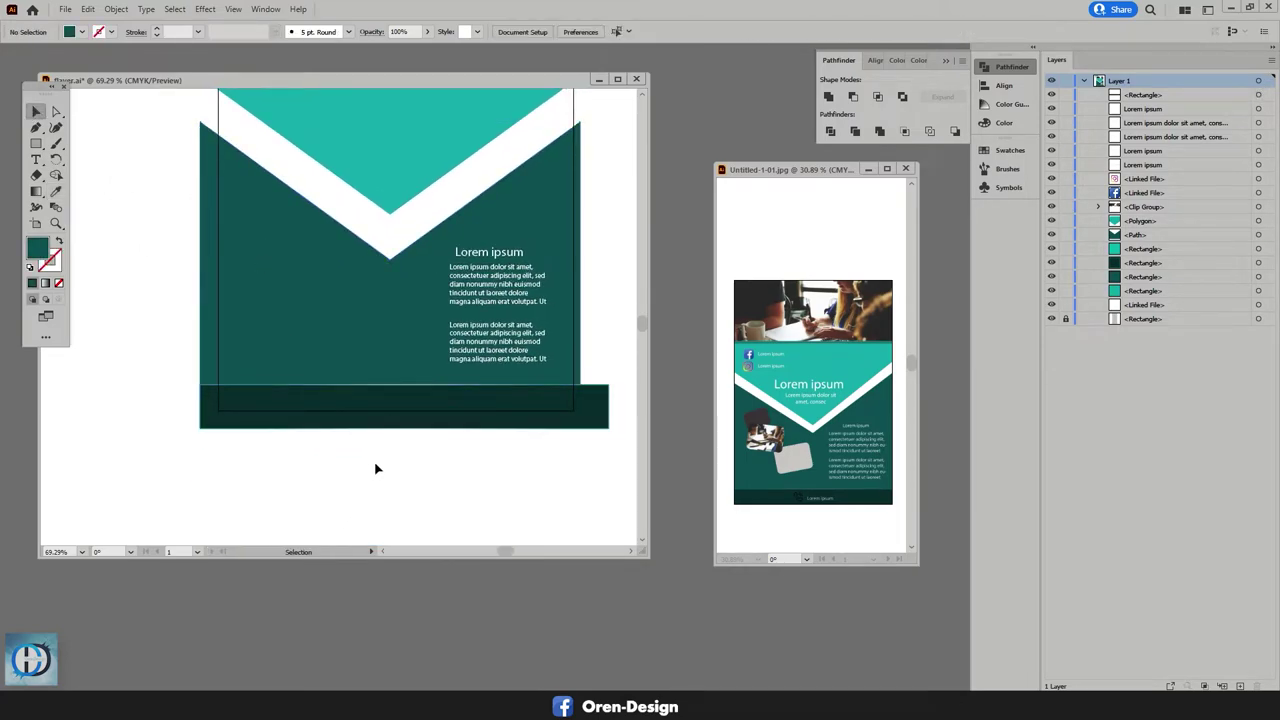
pyautogui.moveTo(386, 422); pyautogui.dragTo(374, 422)
pyautogui.click(100, 32)
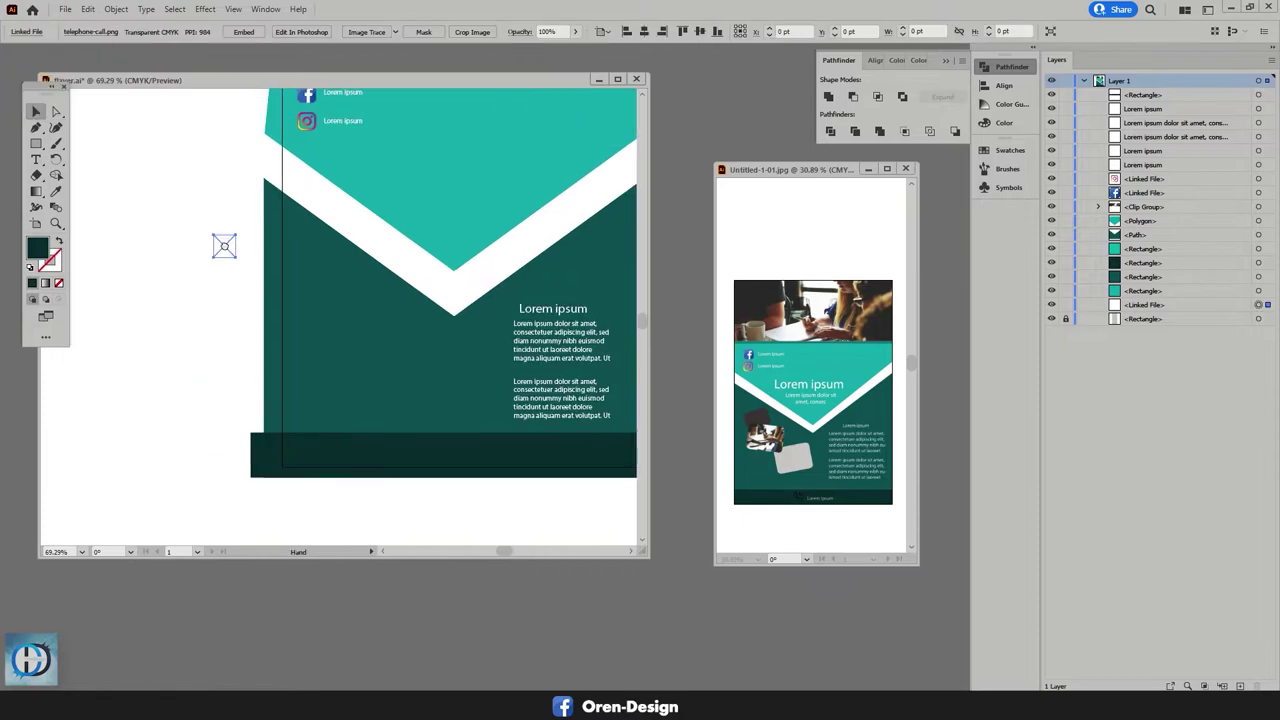
# - Move the white phone icon onto the footer strip, in front of it and centred horizontally on the strip
pyautogui.moveTo(221, 249)
pyautogui.mouseDown()
pyautogui.moveTo(448, 468)
pyautogui.moveTo(446, 455)
pyautogui.mouseUp()
pyautogui.rightClick(446, 455)
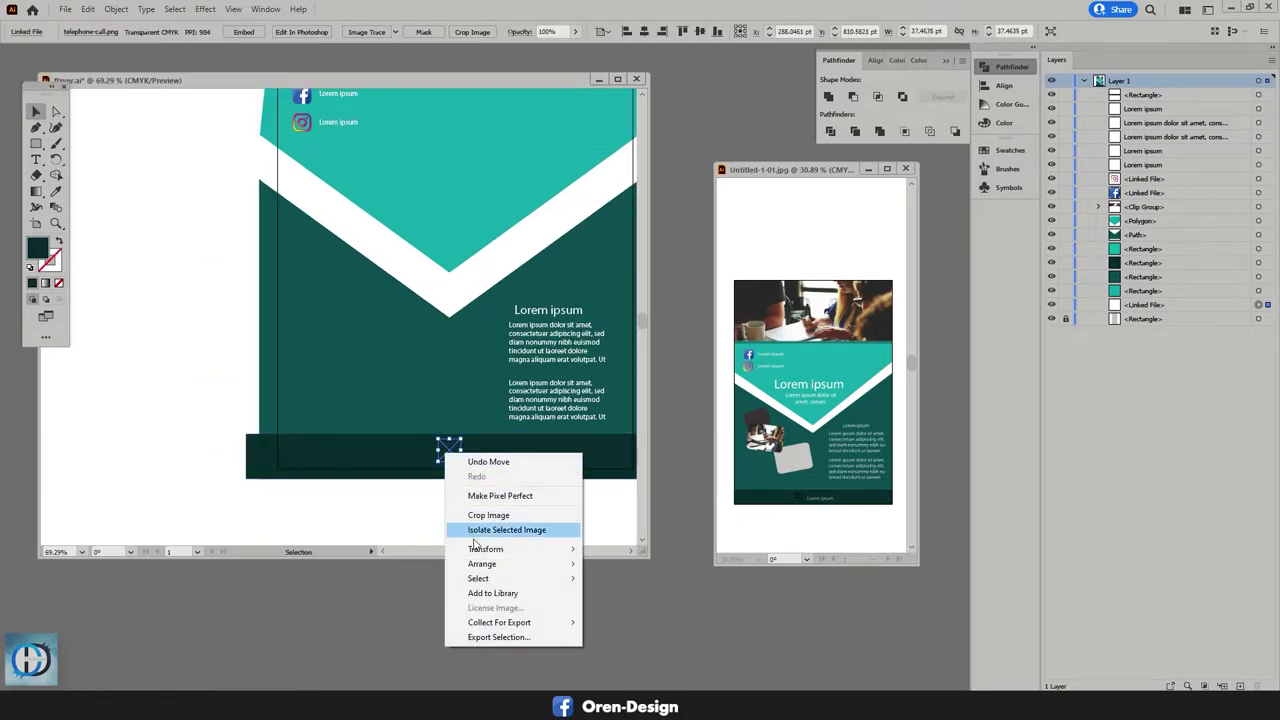
pyautogui.moveTo(478, 564)
pyautogui.click(430, 564)
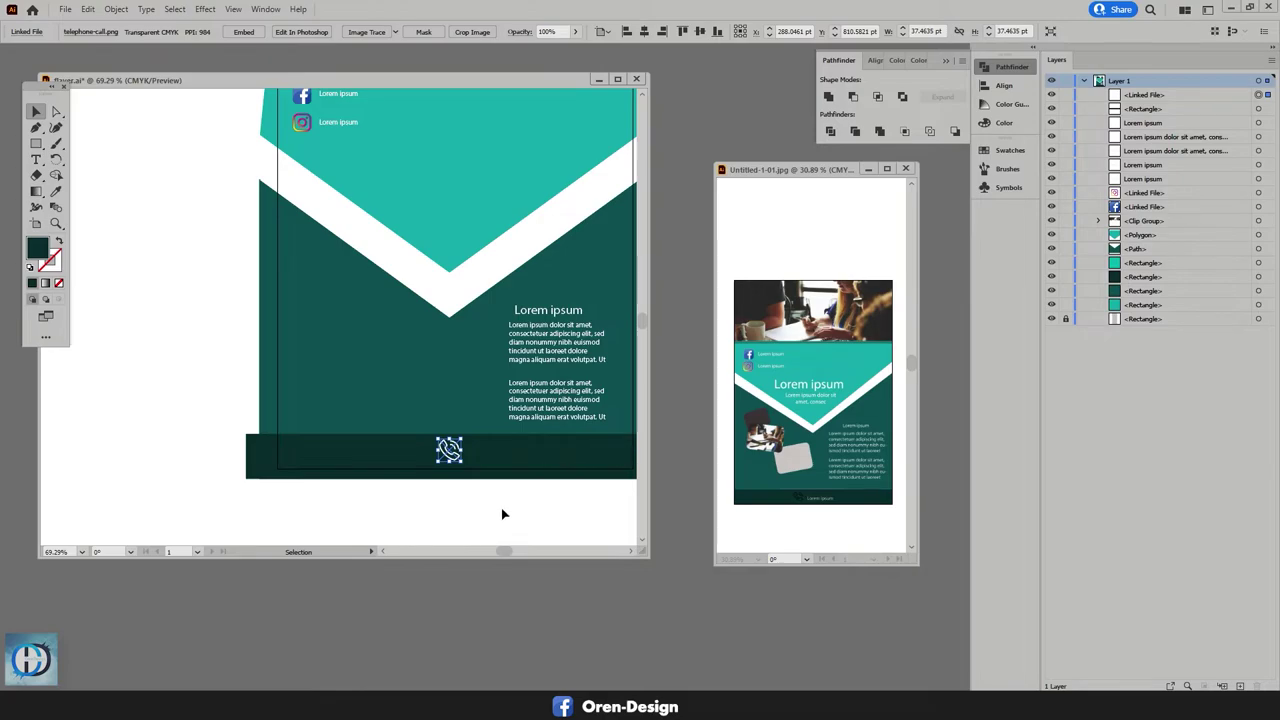
pyautogui.keyDown('shift'); pyautogui.click(528, 468); pyautogui.keyUp('shift')
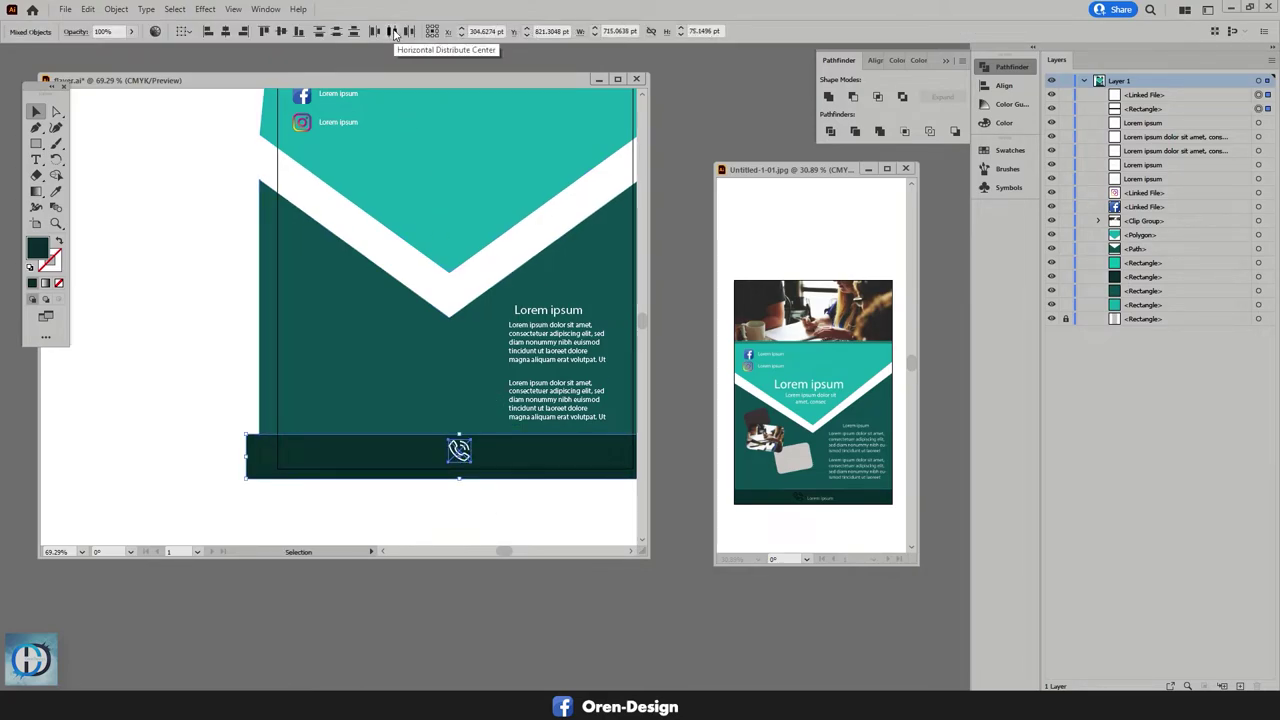
# - Duplicate the "Lorem ipsum" heading onto the footer strip beside the phone icon and bring the copy to the front
pyautogui.moveTo(432, 340); pyautogui.dragTo(296, 297)
pyautogui.click(543, 286)
pyautogui.moveTo(468, 278); pyautogui.dragTo(368, 418)
pyautogui.rightClick(388, 411)
pyautogui.moveTo(438, 354)
pyautogui.click(251, 340)
pyautogui.click(351, 509)
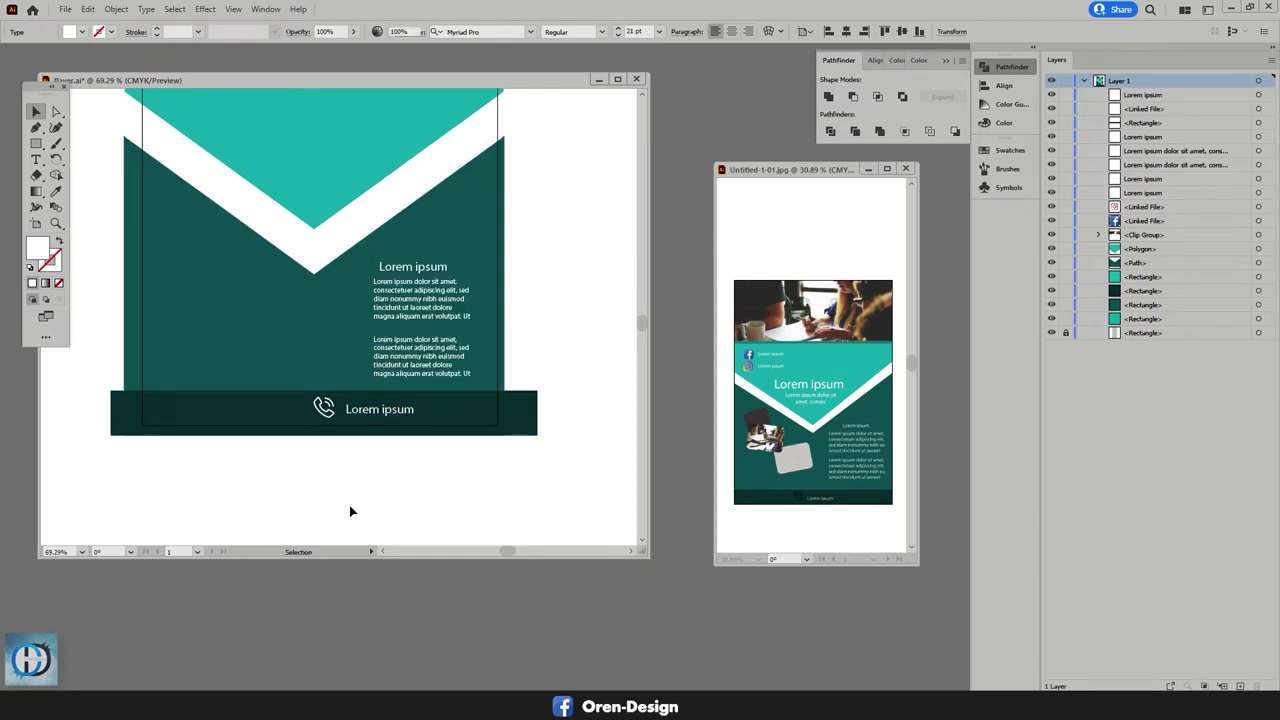
# - Draw a white rectangle about 170 by 114 pt beside the paragraphs and round its corners to about 23 pt
pyautogui.scroll(1, 345, 520)
pyautogui.scroll(4, 348, 509)
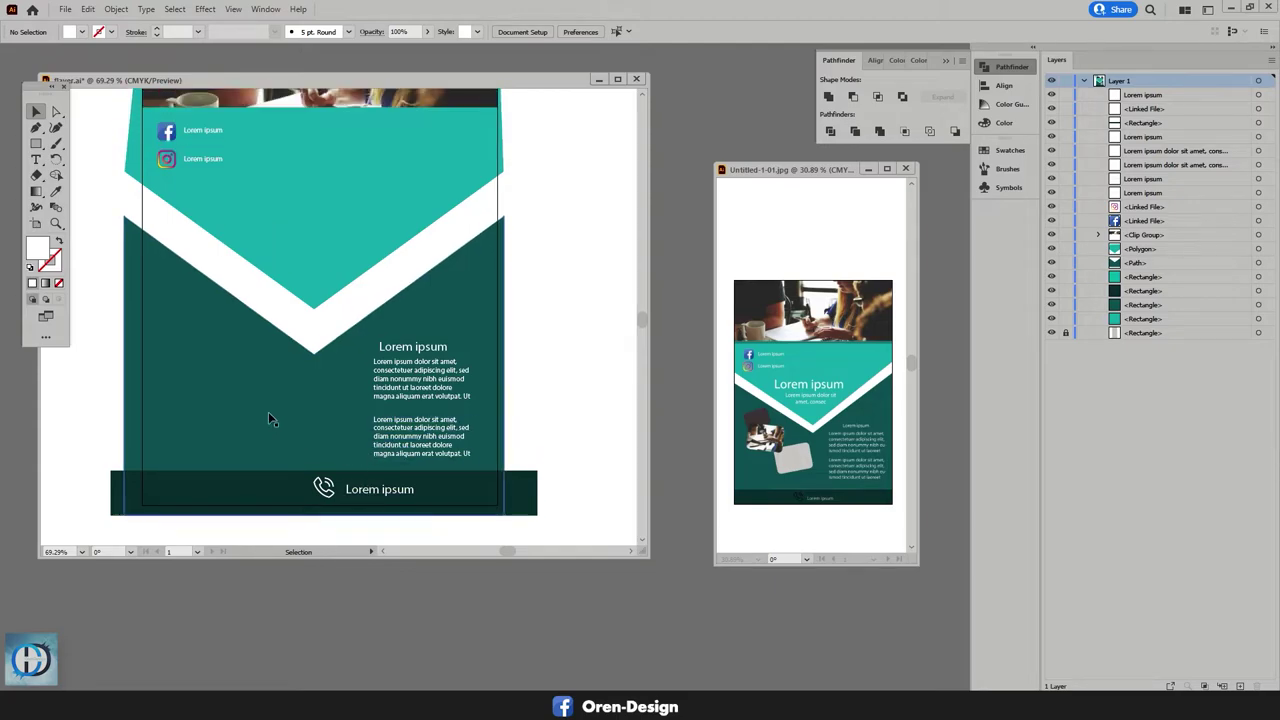
pyautogui.moveTo(37, 146); pyautogui.dragTo(66, 146)
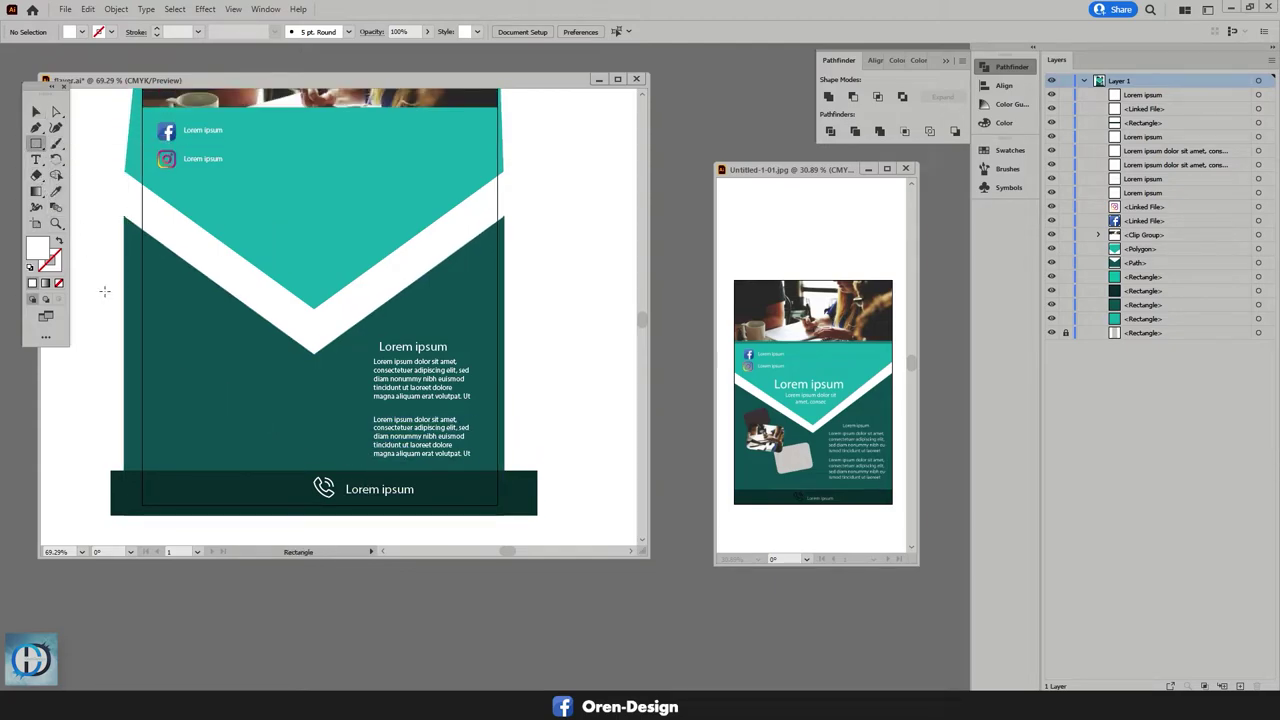
pyautogui.moveTo(205, 370)
pyautogui.mouseDown()
pyautogui.moveTo(257, 429)
pyautogui.moveTo(300, 424)
pyautogui.moveTo(308, 438)
pyautogui.mouseUp()
pyautogui.moveTo(300, 381); pyautogui.dragTo(297, 393)
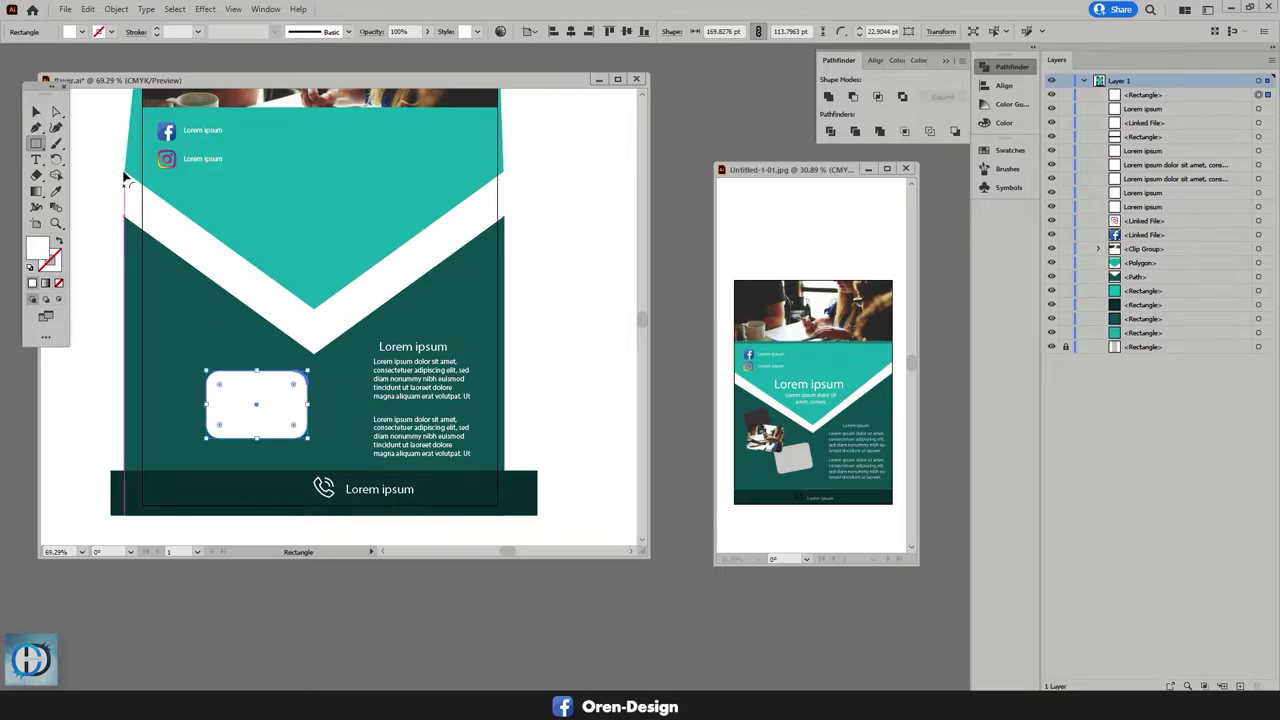
pyautogui.click(36, 111)
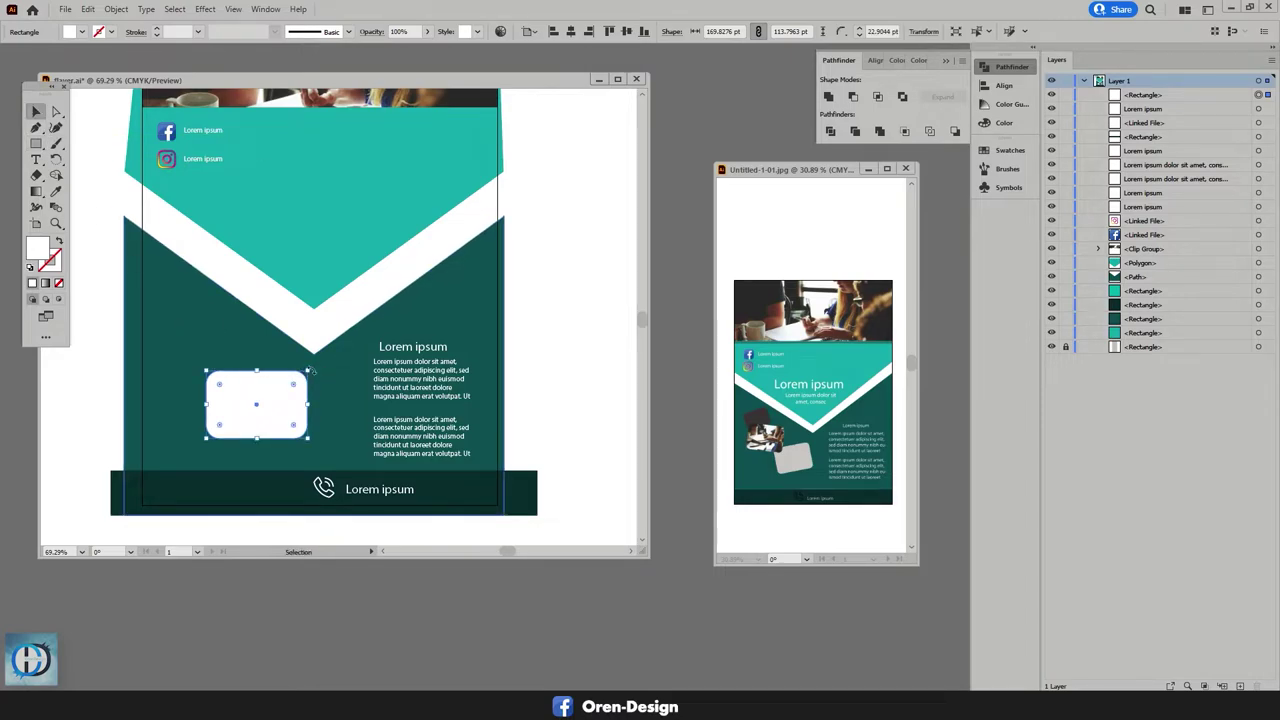
# - Tilt the white rounded rectangle slightly counter-clockwise
pyautogui.moveTo(310, 363); pyautogui.dragTo(230, 382)
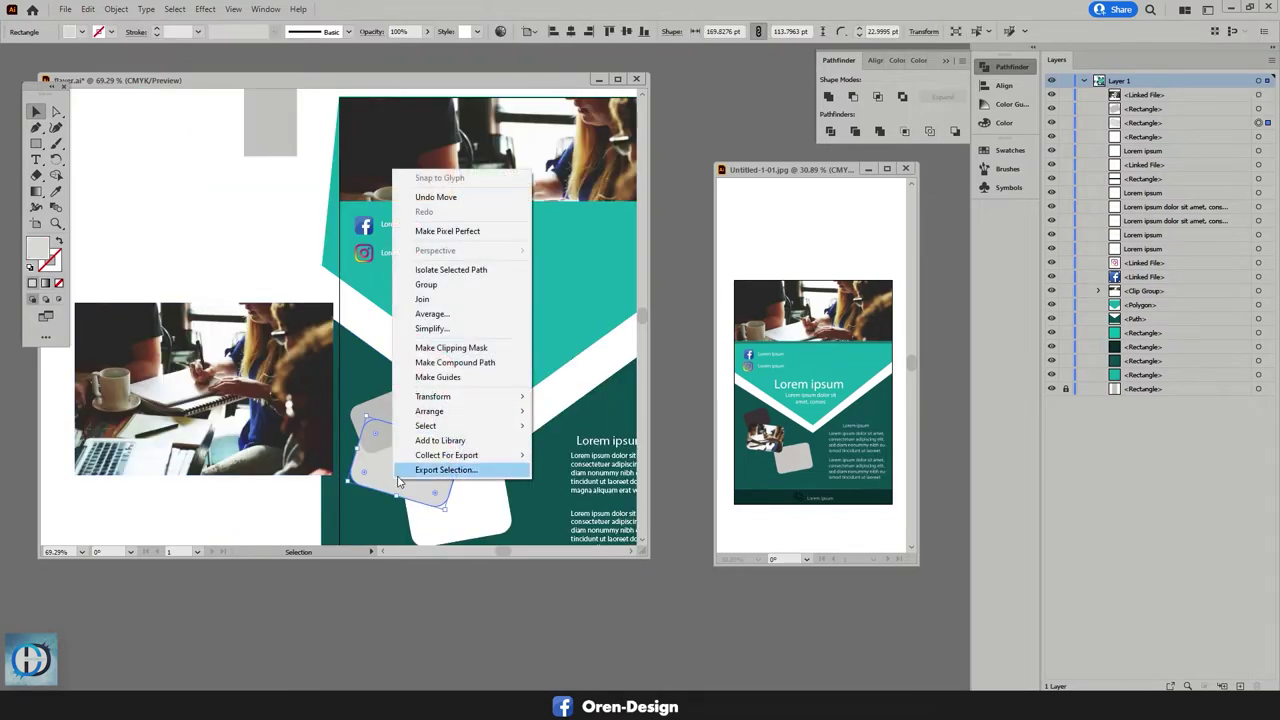
# - Bring the middle grey frame in front of the loose photo, with the photo scaled to about 357 by 238 pt, tilted clockwise and placed behind it
pyautogui.moveTo(414, 408)
pyautogui.click(295, 408)
pyautogui.moveTo(295, 408); pyautogui.dragTo(465, 454)
pyautogui.moveTo(377, 347); pyautogui.dragTo(390, 378)
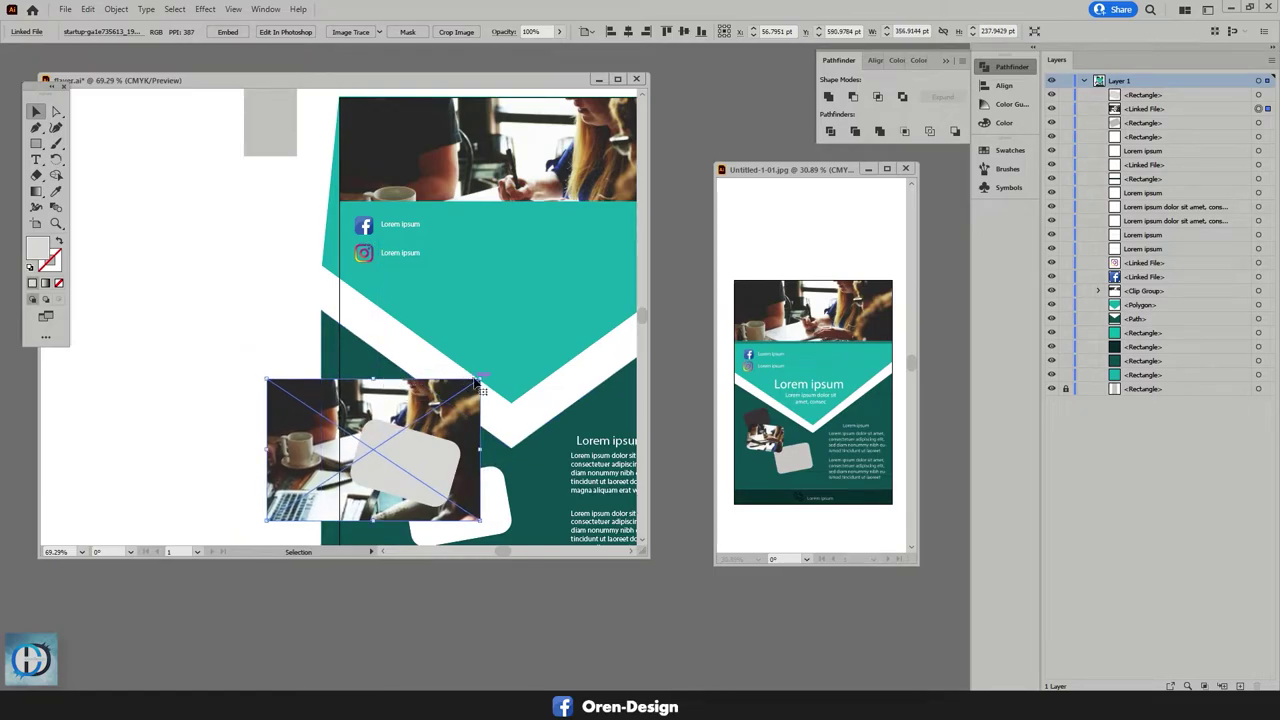
pyautogui.moveTo(485, 375); pyautogui.dragTo(493, 405)
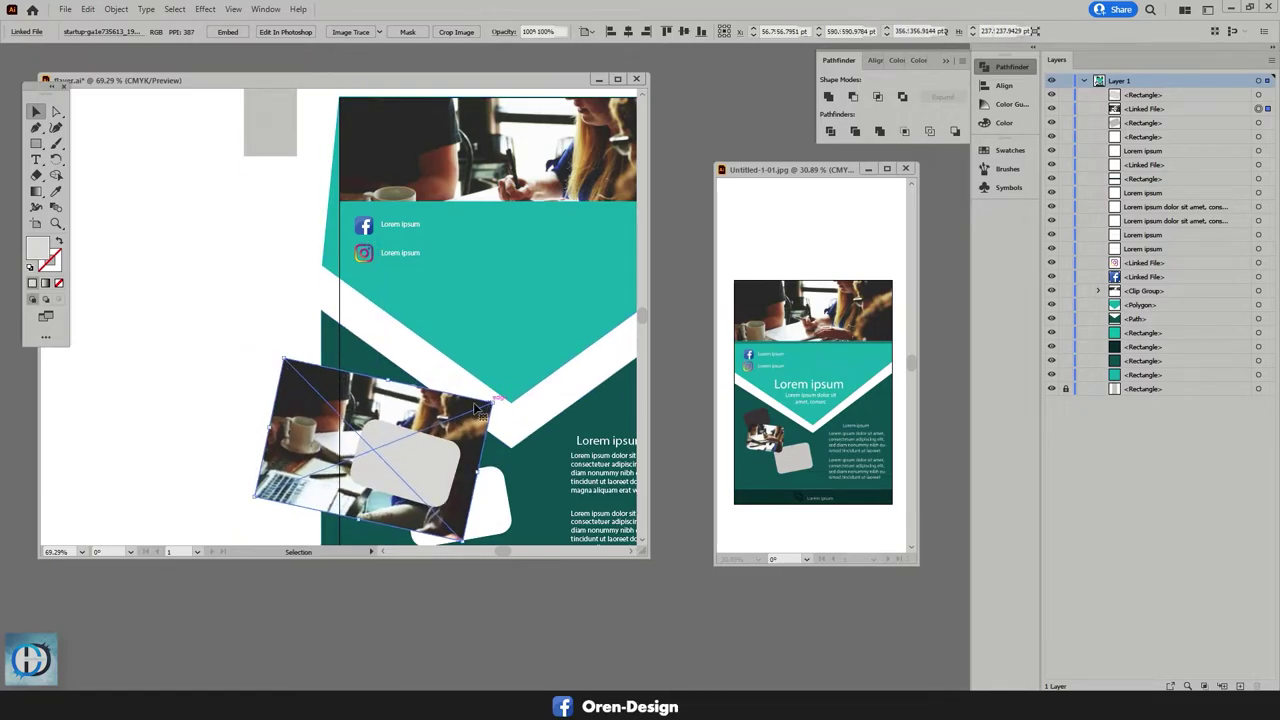
pyautogui.moveTo(390, 379); pyautogui.dragTo(409, 408)
# - Clip the tilted photo to the middle rounded frame with a clipping mask
pyautogui.rightClick(405, 443)
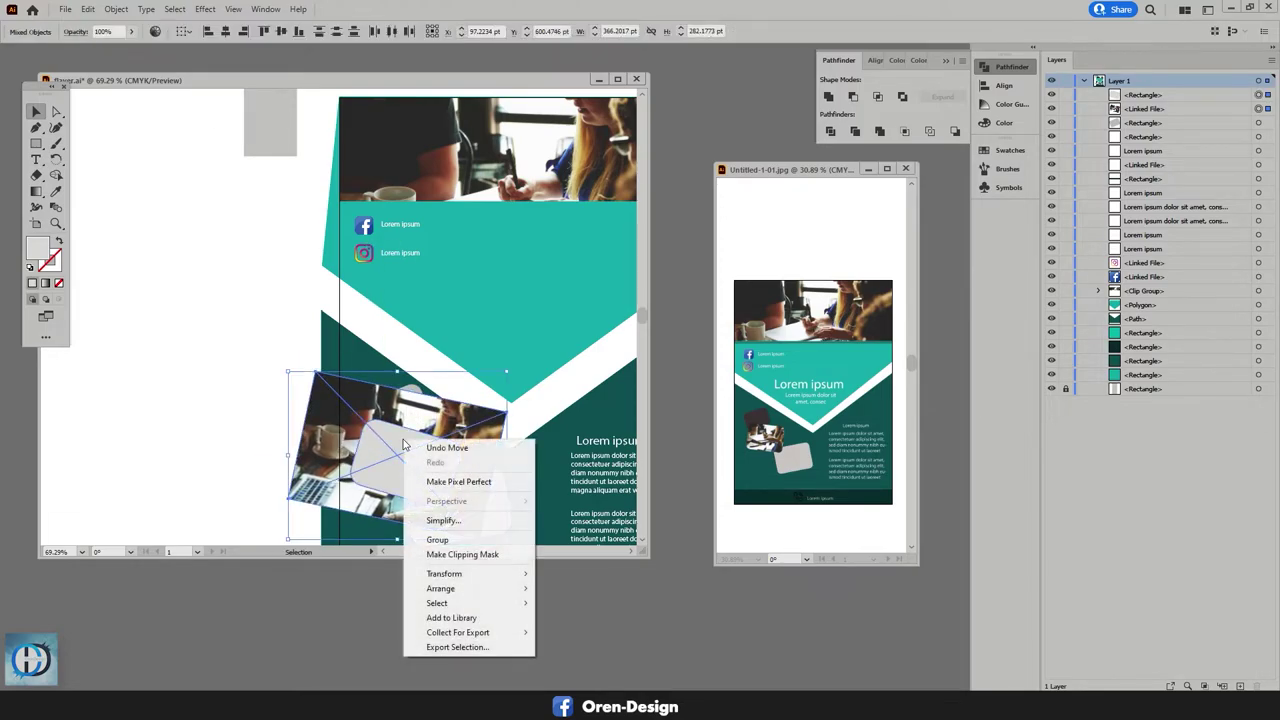
pyautogui.click(452, 551)
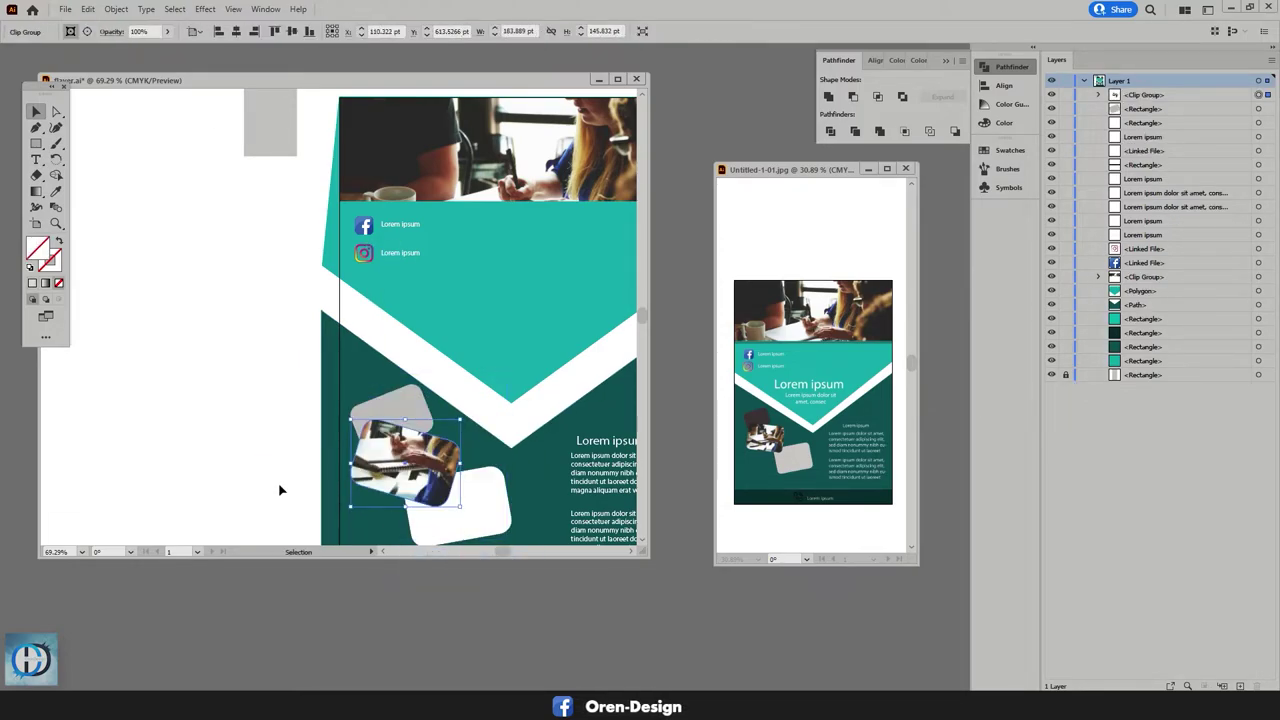
pyautogui.click(240, 435)
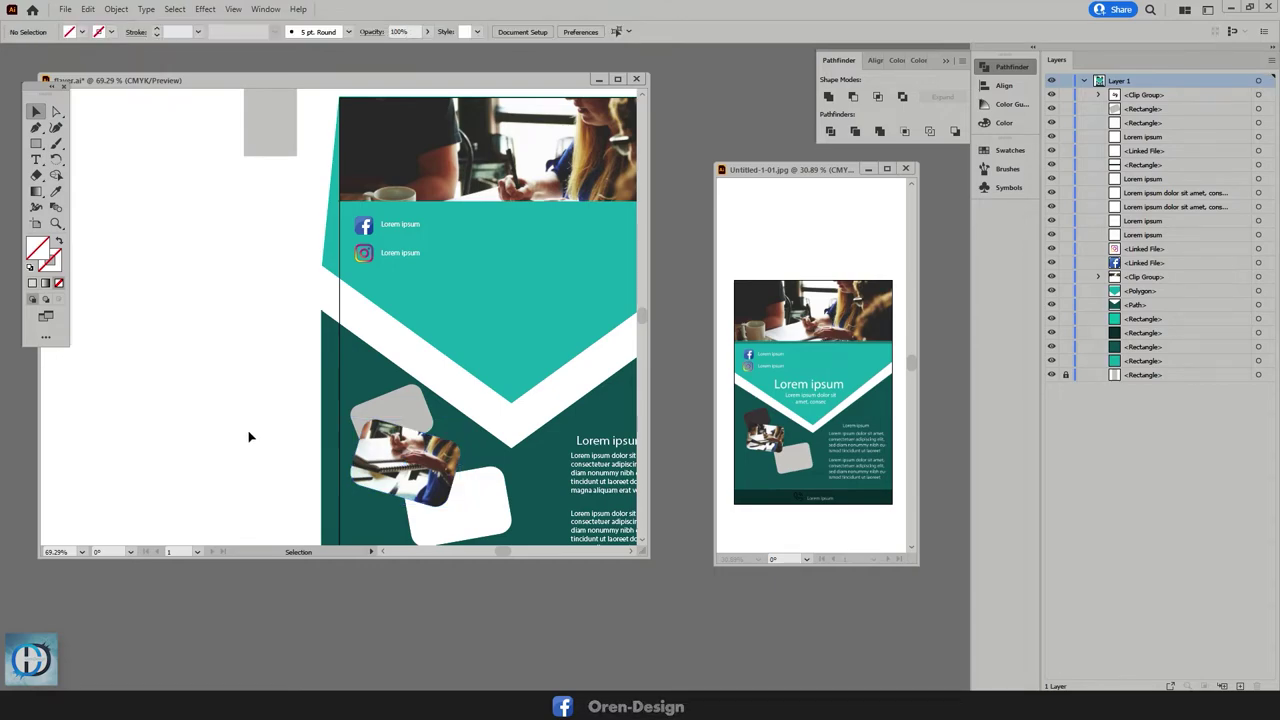
# - Edit the contents of the clipped photo group and apply the 16 Colors image trace preset to the photo
pyautogui.click(393, 463)
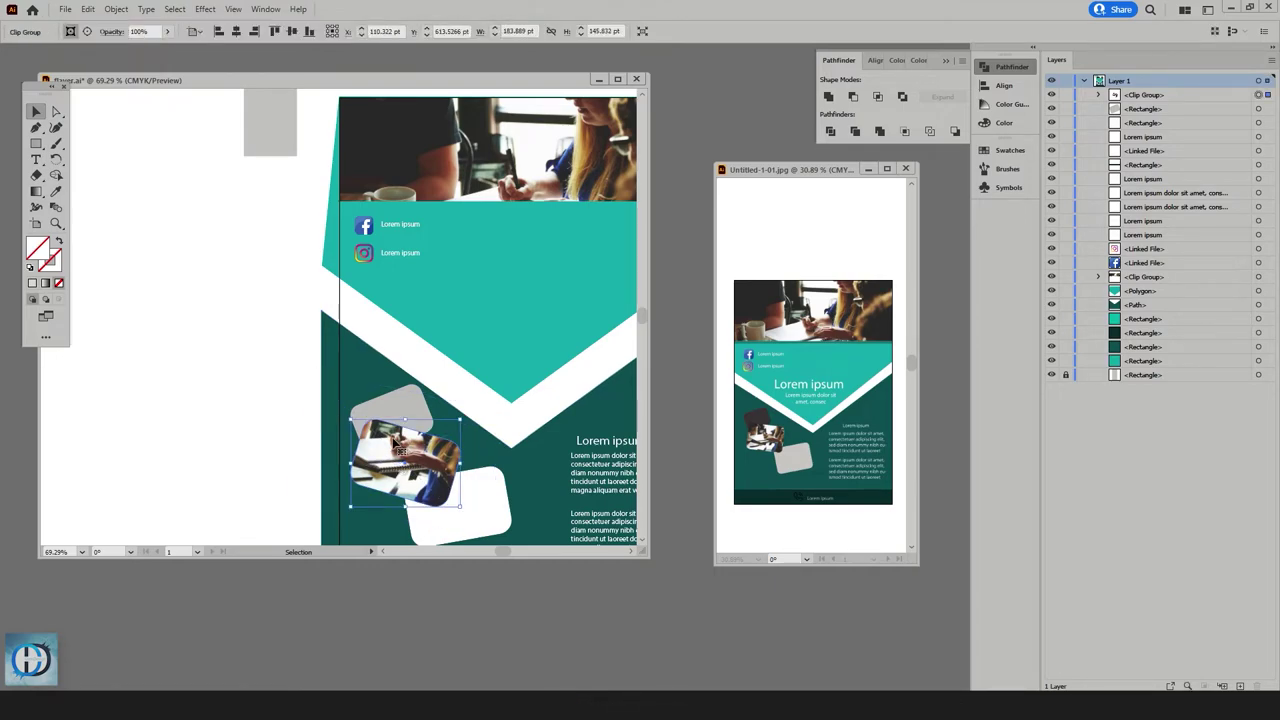
pyautogui.click(87, 31)
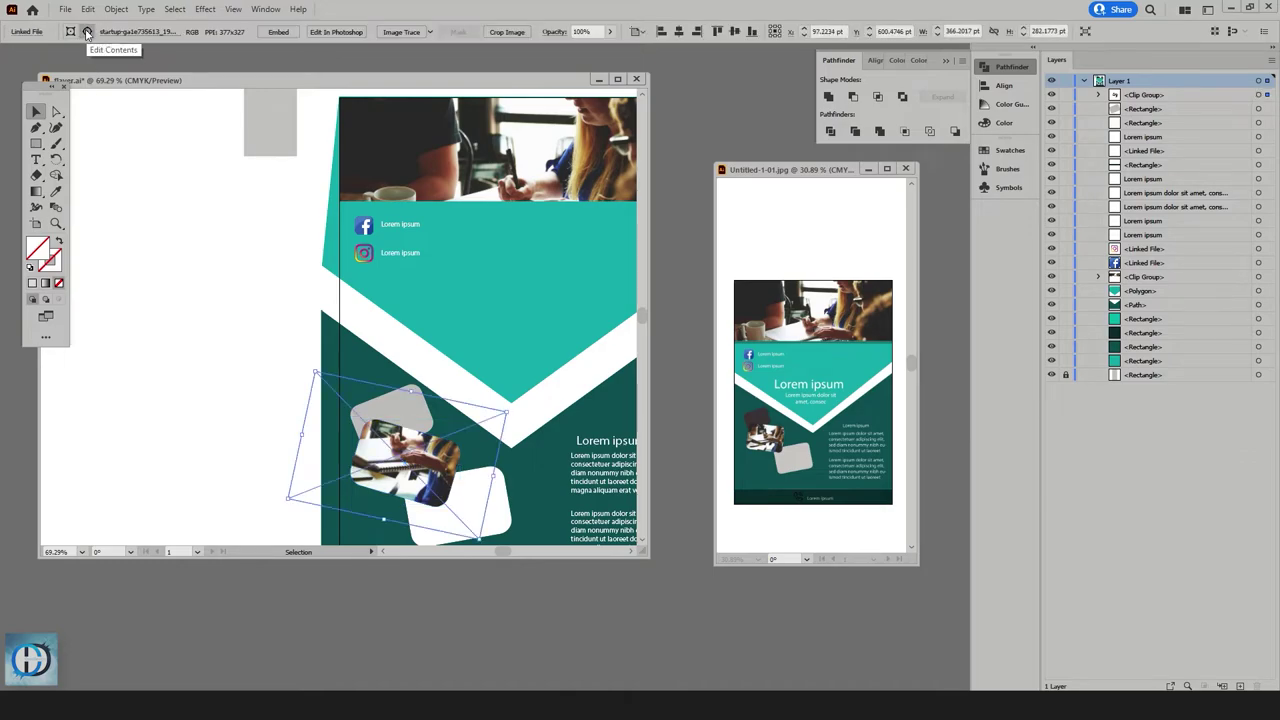
pyautogui.click(430, 32)
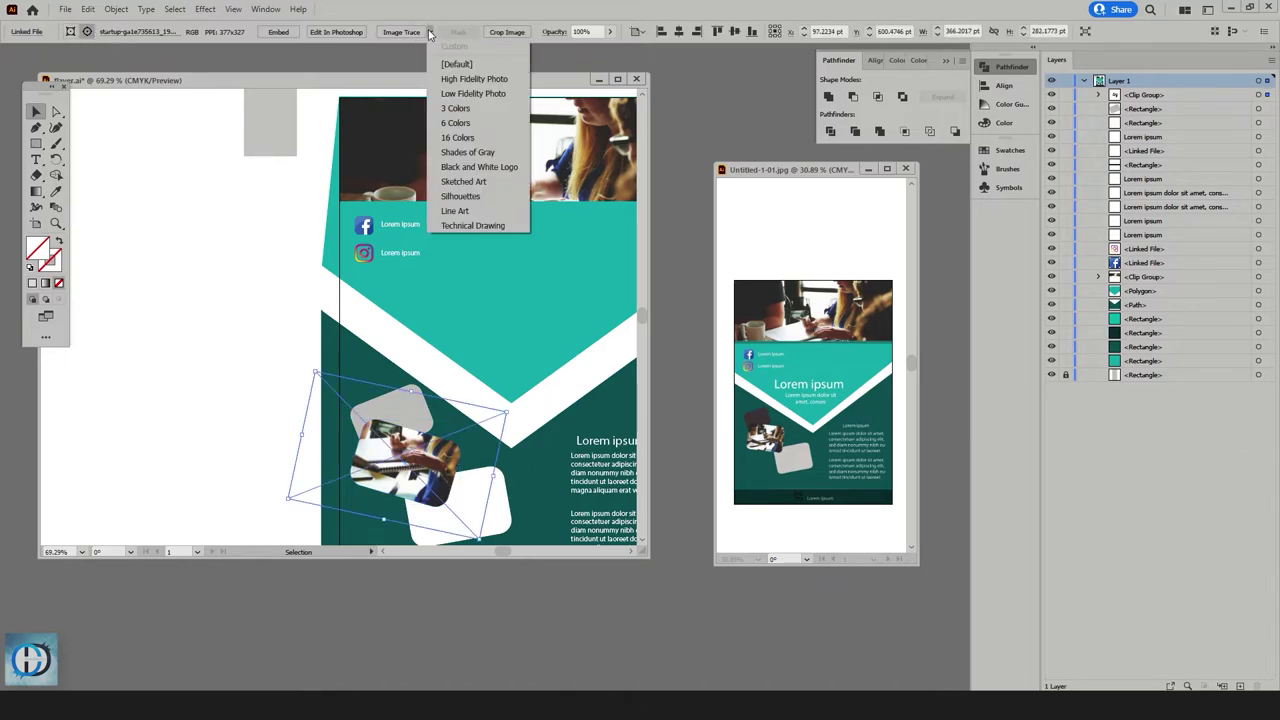
pyautogui.click(465, 137)
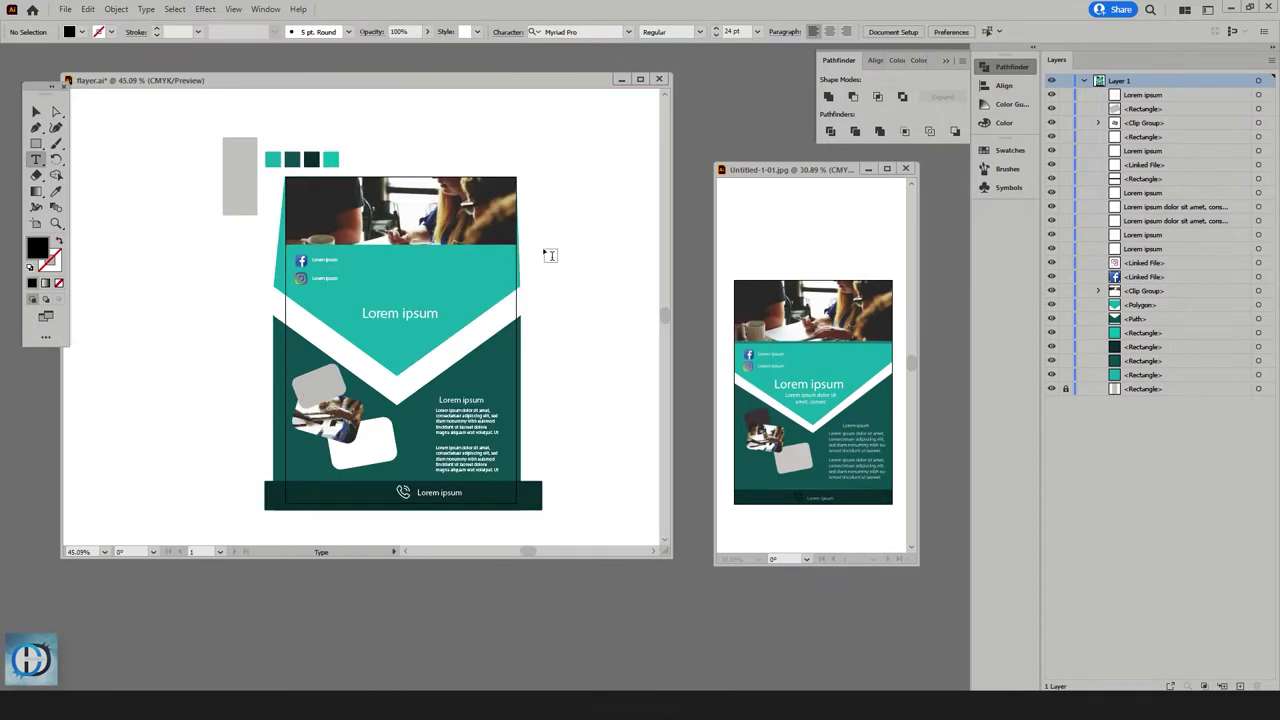
# - Create an area text box beside the flyer and trim its placeholder text to "Lorem ipsum dolor sit amet, consectetuer"
pyautogui.moveTo(543, 229)
pyautogui.mouseDown()
pyautogui.moveTo(596, 272)
pyautogui.moveTo(634, 273)
pyautogui.mouseUp()
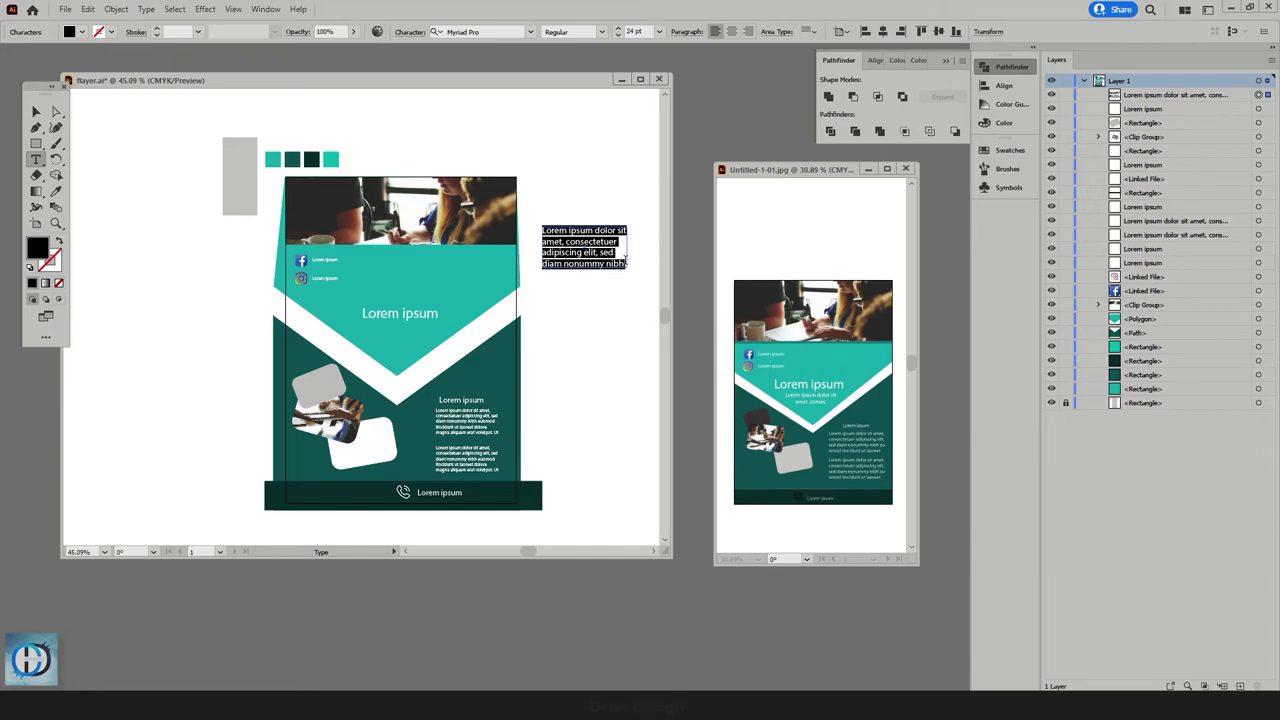
pyautogui.press('BackSpace')
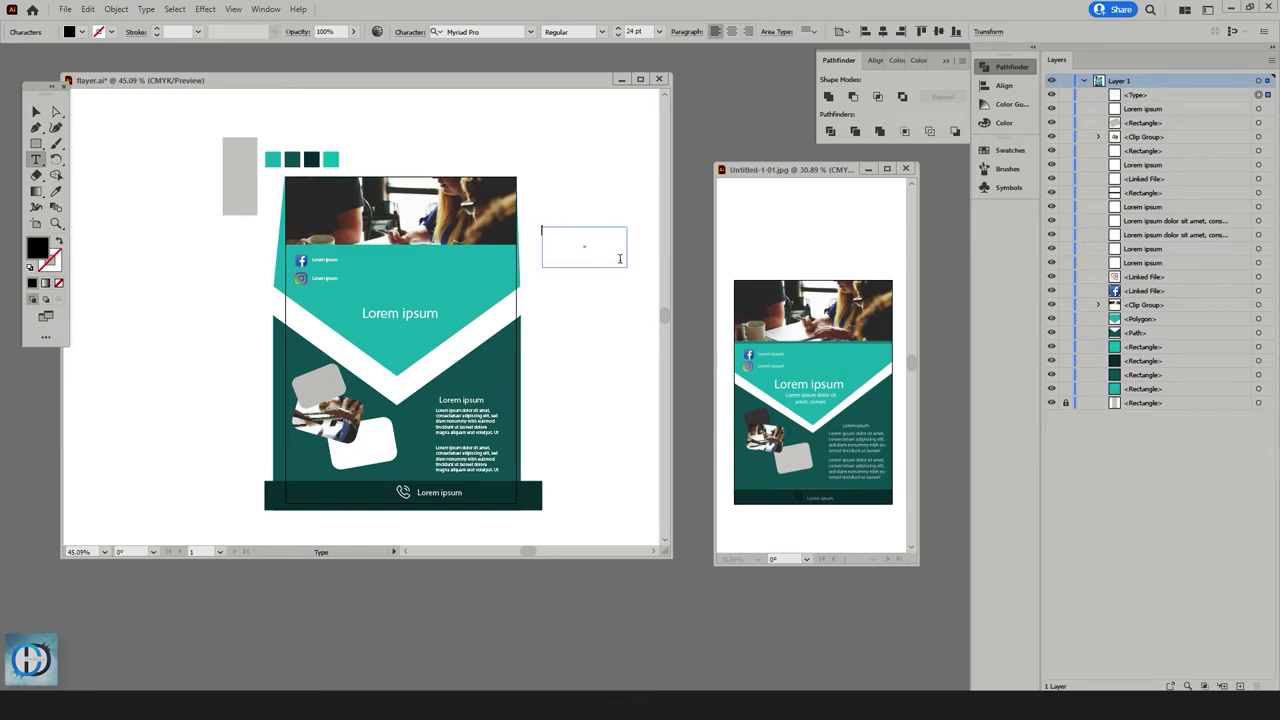
pyautogui.hotkey('ctrl', 'z')
pyautogui.moveTo(626, 264); pyautogui.dragTo(580, 253)
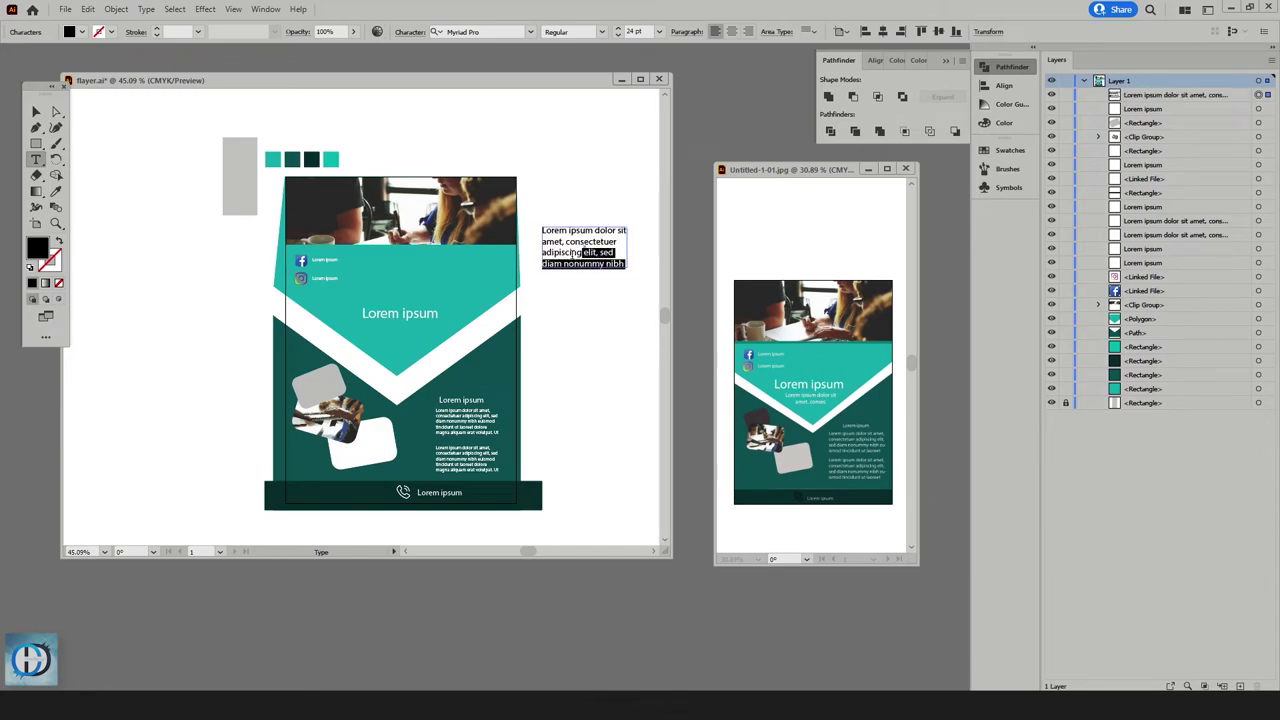
pyautogui.press('BackSpace')
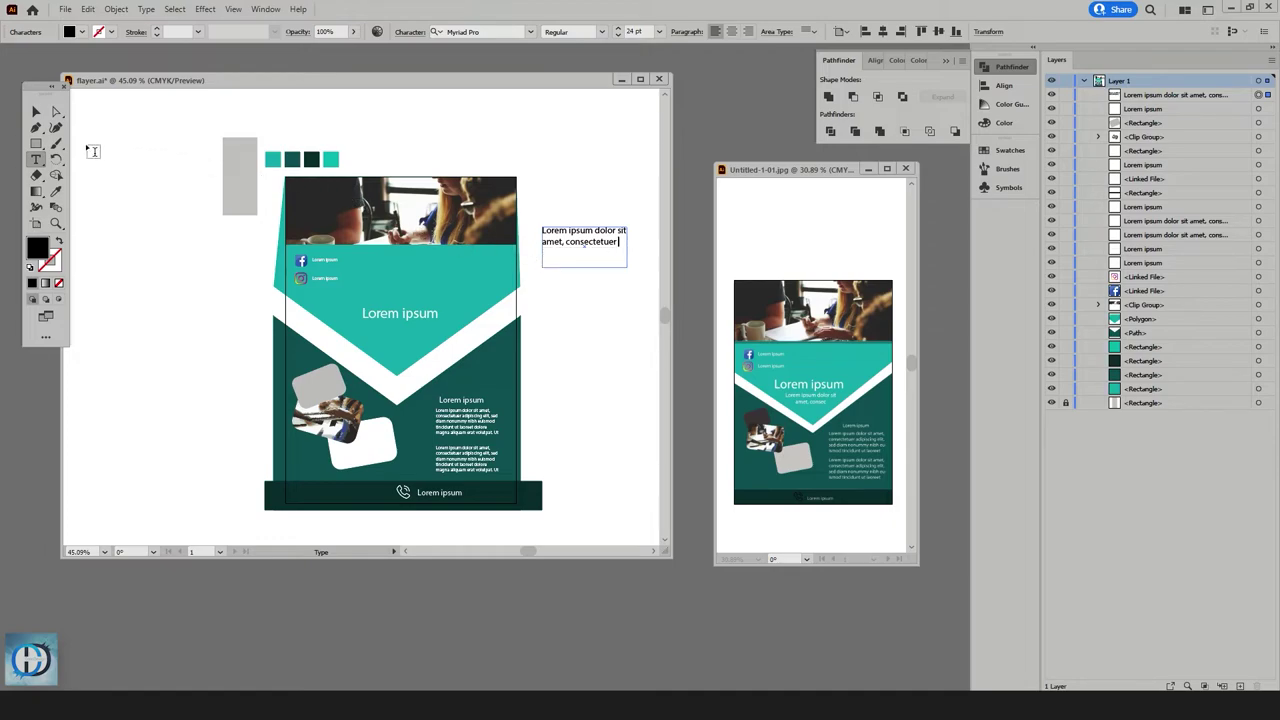
pyautogui.press('Escape')
# - Colour the two-line placeholder text white and place it below the large "Lorem ipsum" heading on the teal panel
pyautogui.doubleClick(36, 249)
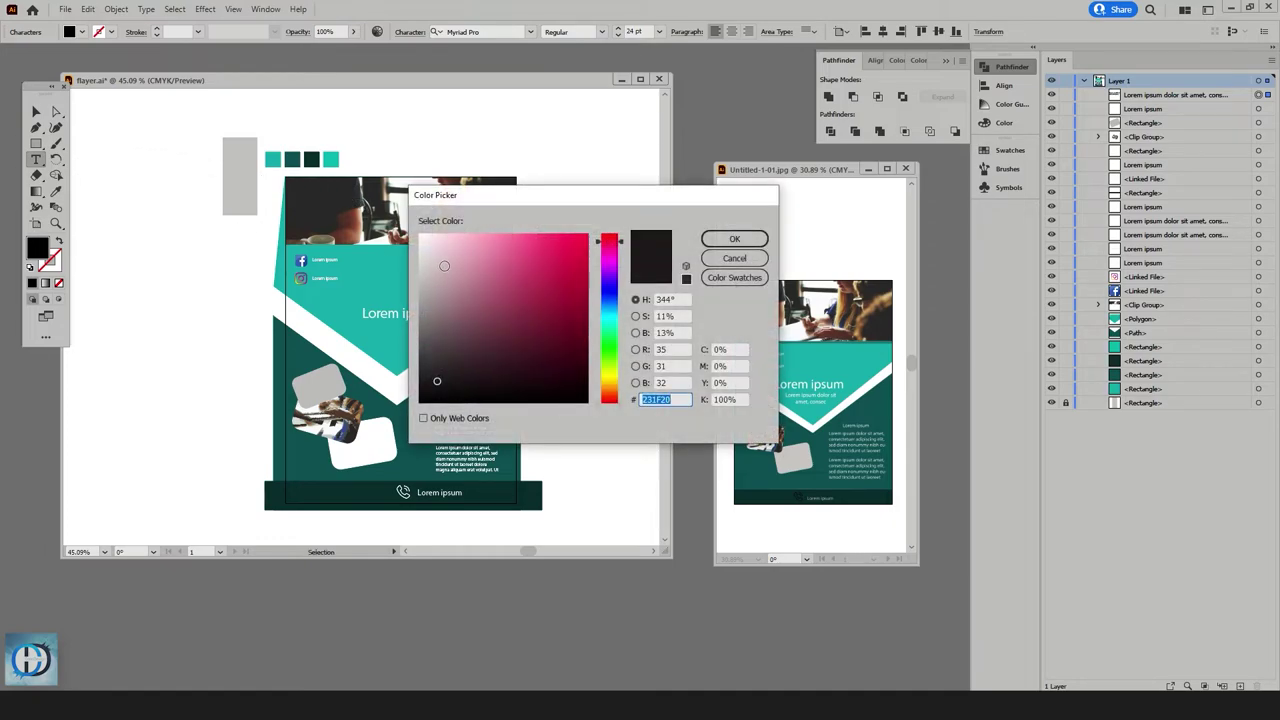
pyautogui.moveTo(444, 265); pyautogui.dragTo(421, 243)
pyautogui.press('Return')
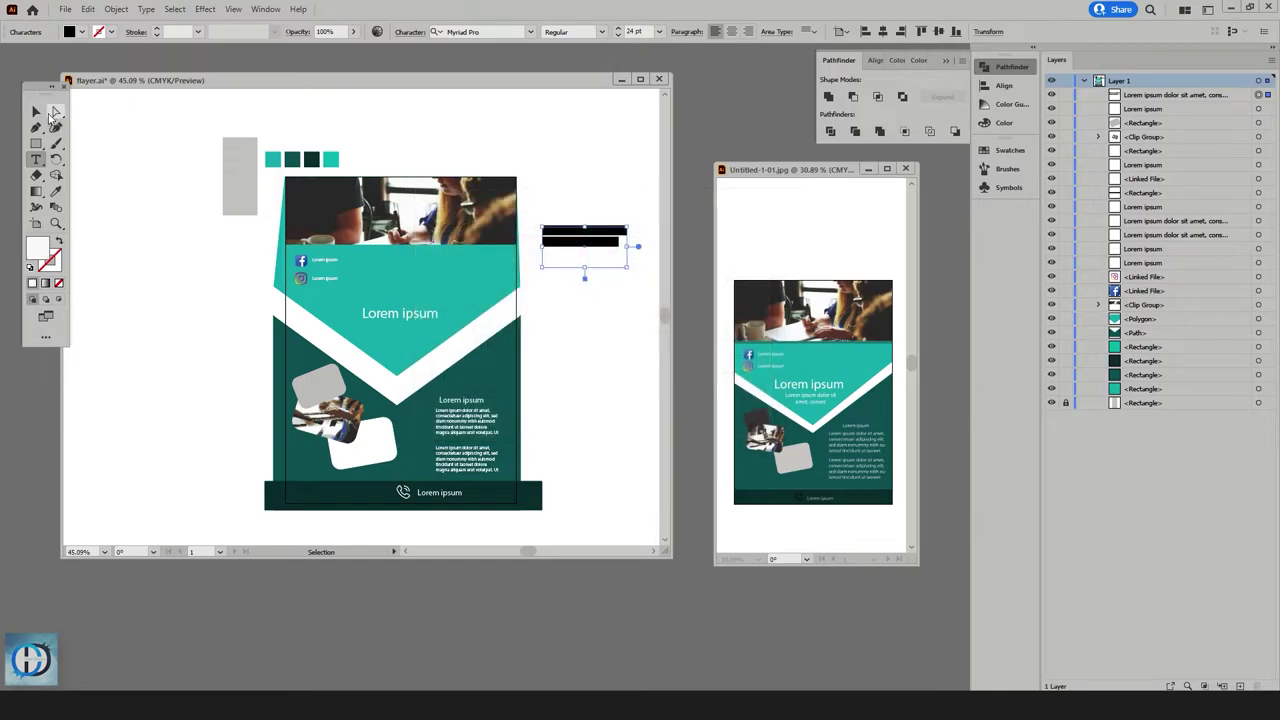
pyautogui.press('v')
pyautogui.moveTo(612, 246); pyautogui.dragTo(420, 337)
pyautogui.click(614, 303)
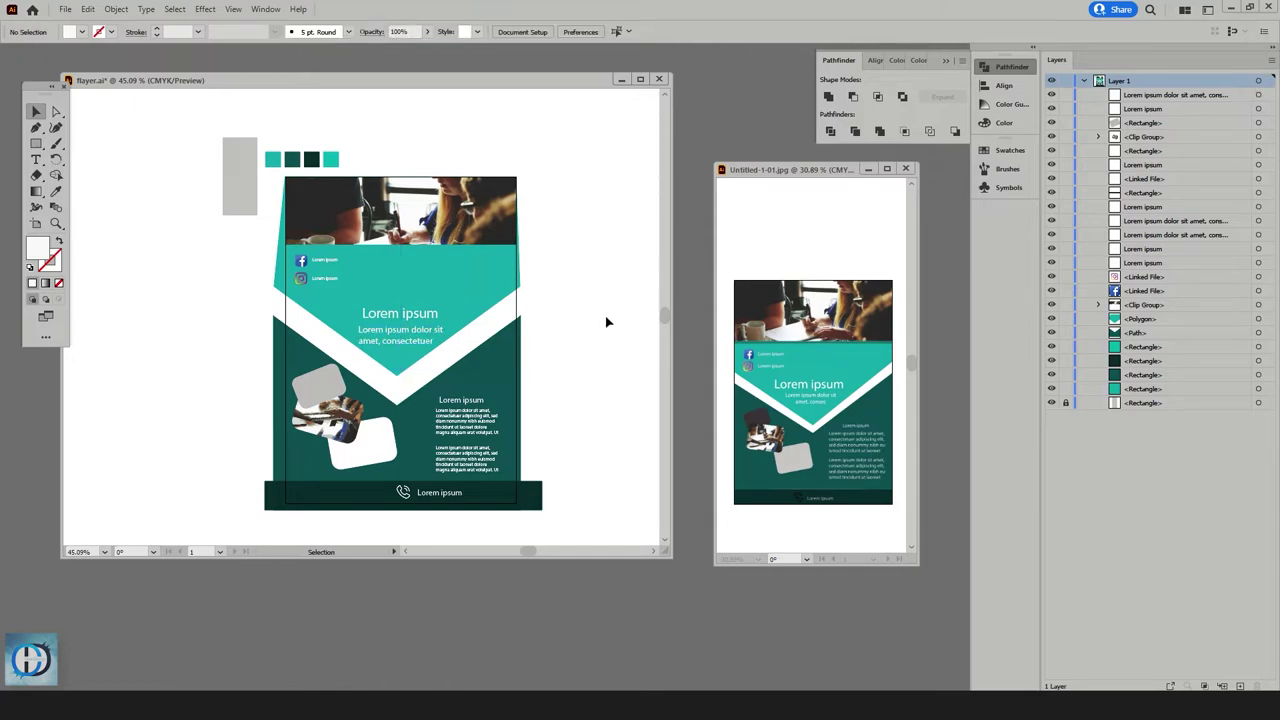
# - Draw a thin white rectangle about 598 by 12 pt along the lower edge of the header photo
pyautogui.scroll(2, 591, 331)
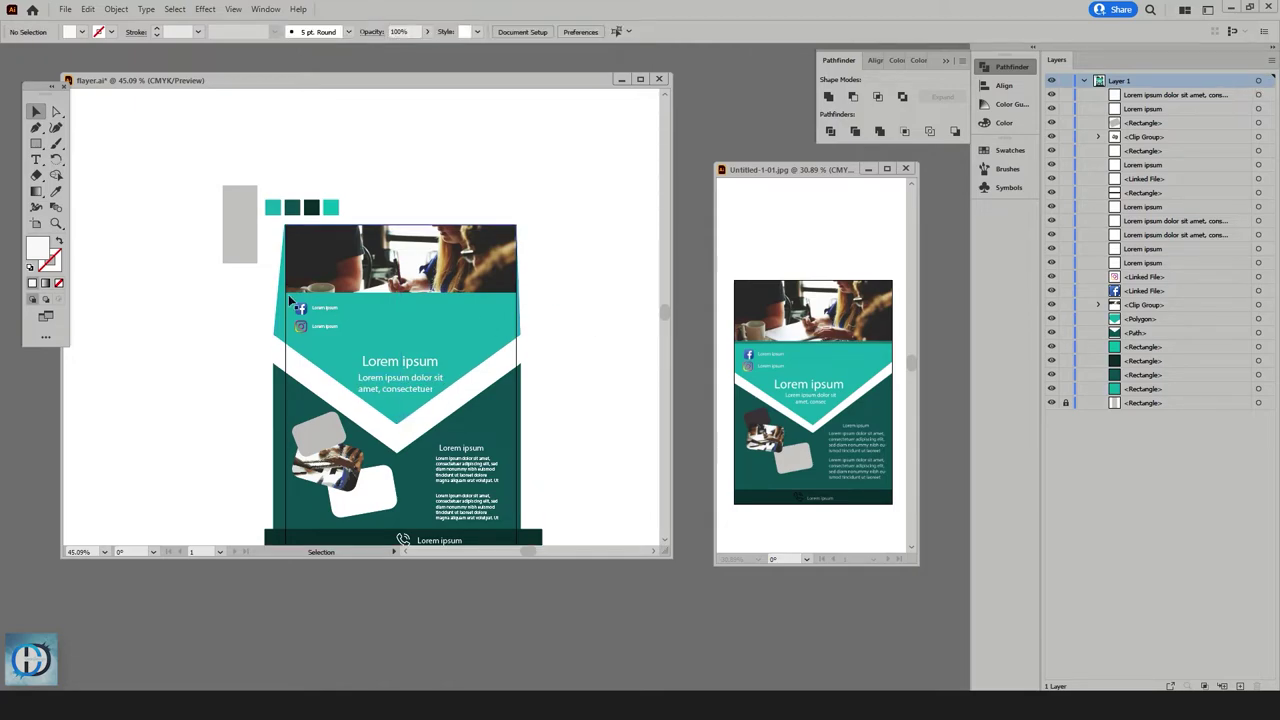
pyautogui.click(40, 224)
pyautogui.click(56, 224)
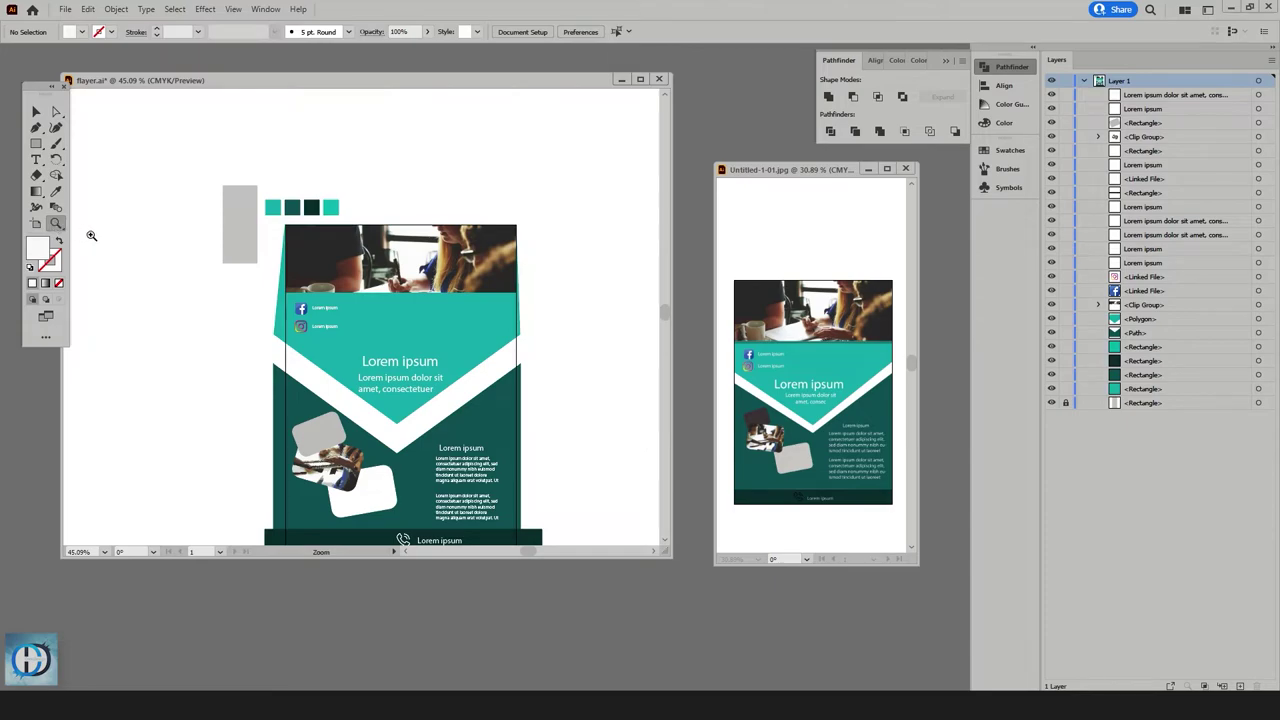
pyautogui.moveTo(392, 301); pyautogui.dragTo(431, 309)
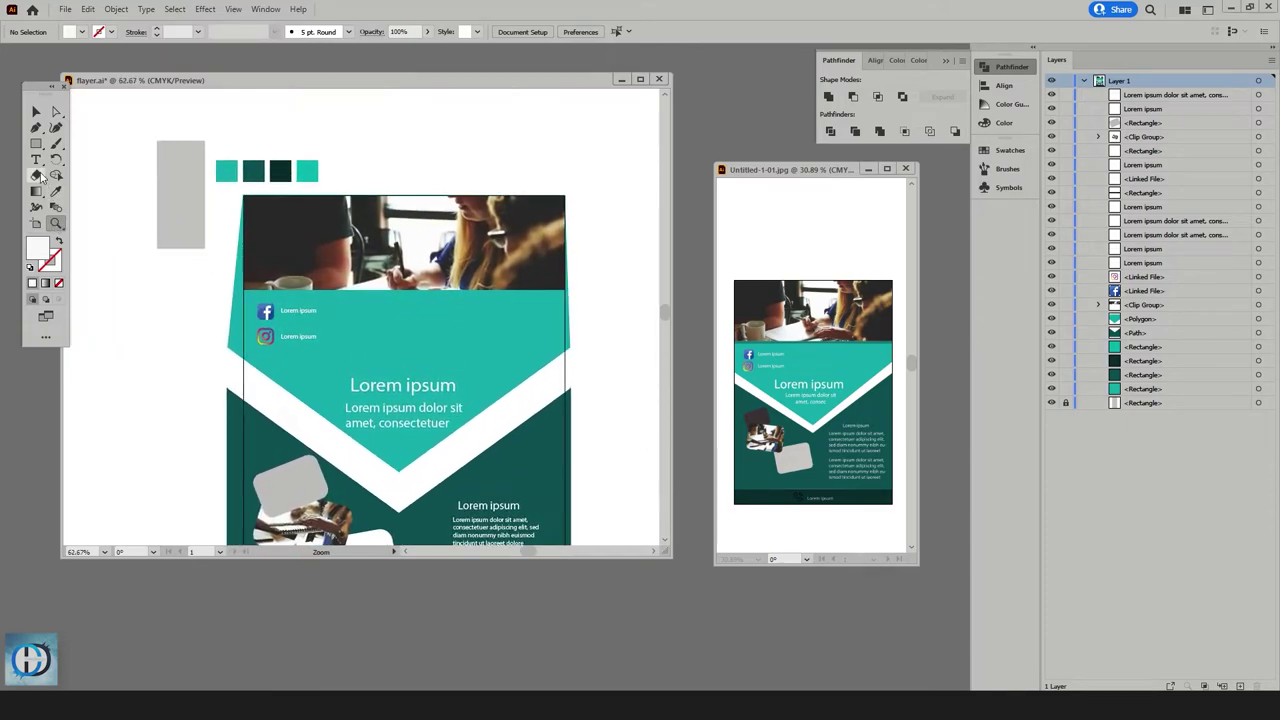
pyautogui.click(36, 143)
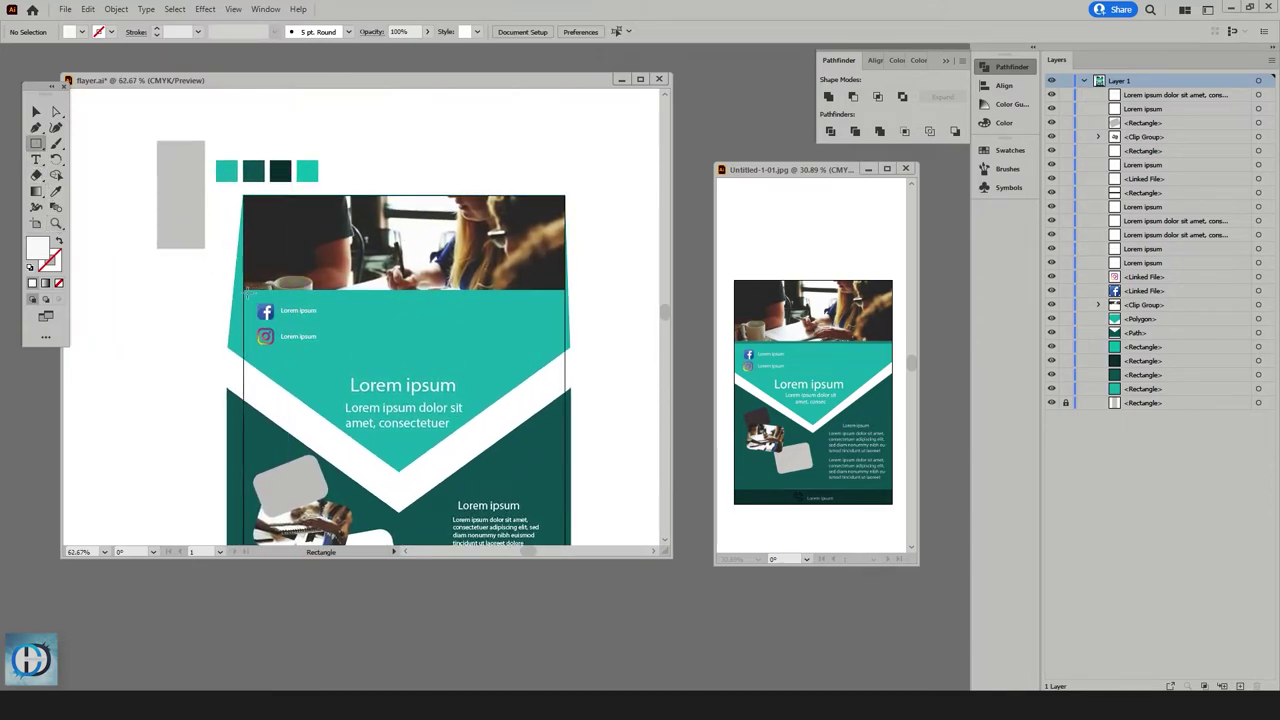
pyautogui.moveTo(247, 290); pyautogui.dragTo(567, 297)
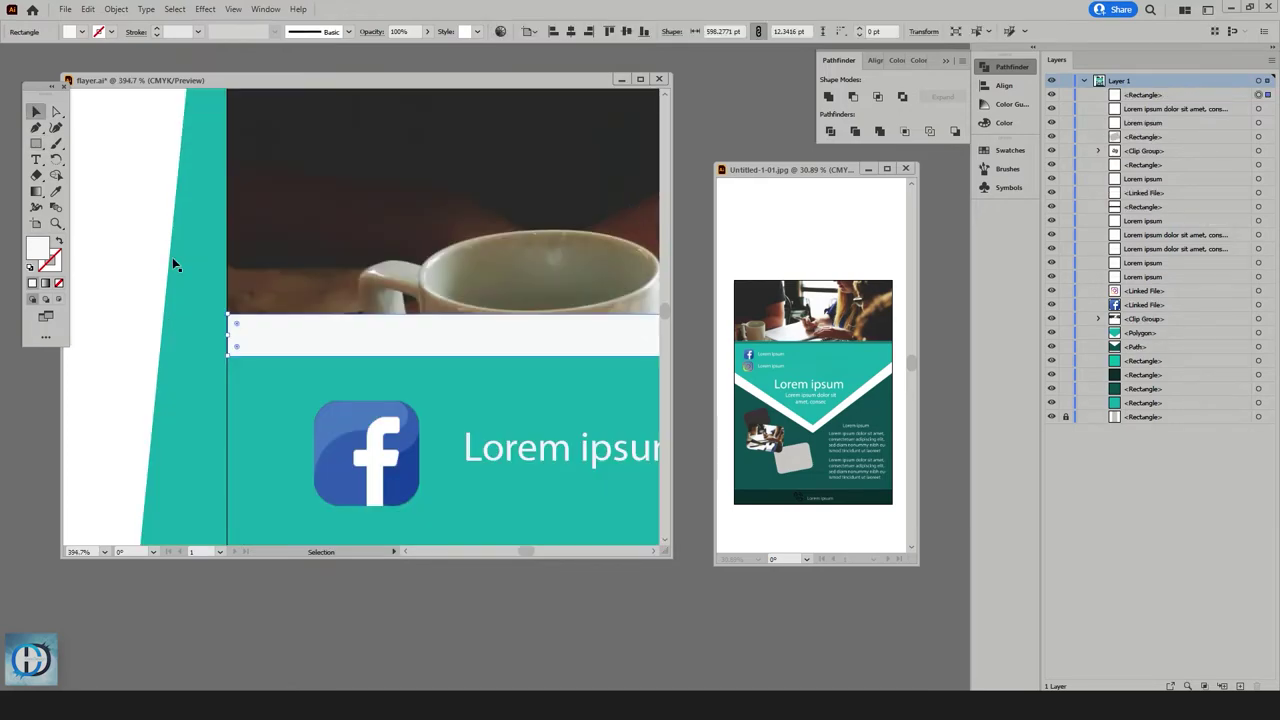
# - Extend the white strip past the flyer's left edge to about 603 pt wide and reduce its height to about 5 pt
pyautogui.moveTo(226, 336); pyautogui.dragTo(212, 337)
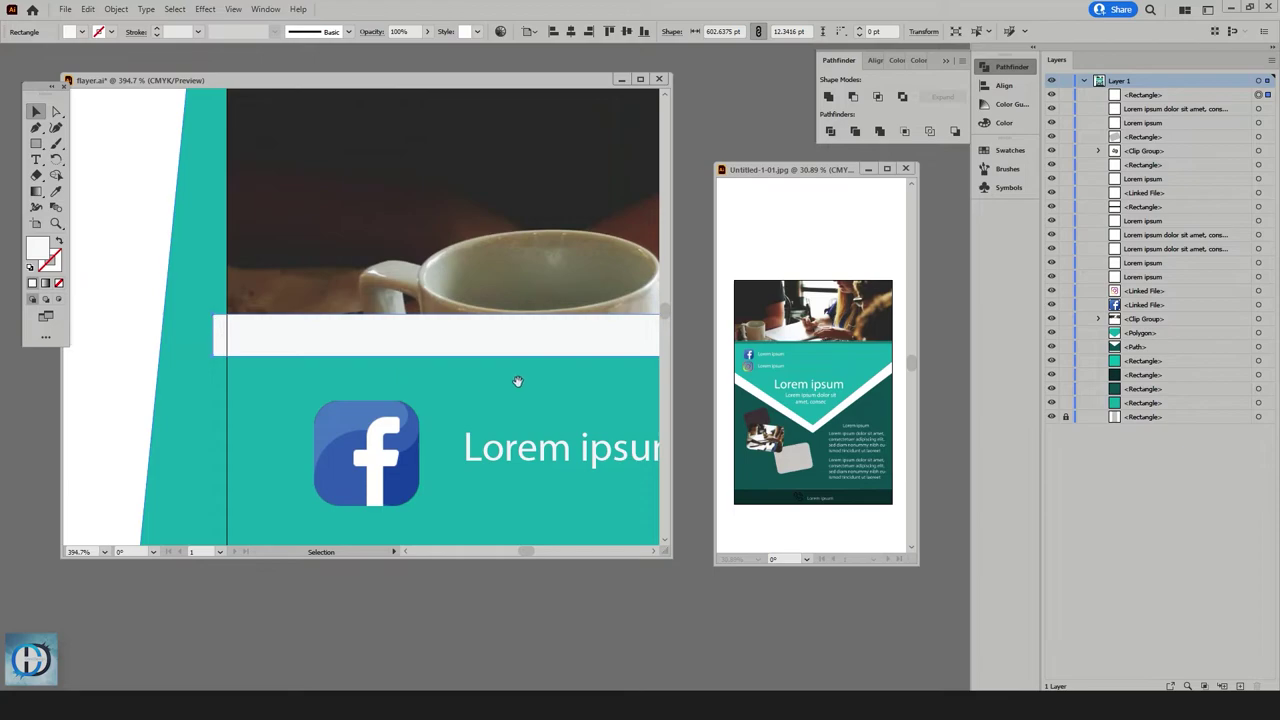
pyautogui.moveTo(517, 380); pyautogui.dragTo(143, 375)
pyautogui.moveTo(581, 358); pyautogui.dragTo(200, 380)
pyautogui.moveTo(459, 374); pyautogui.dragTo(190, 385)
pyautogui.moveTo(530, 400); pyautogui.dragTo(190, 411)
pyautogui.moveTo(454, 402); pyautogui.dragTo(94, 417)
pyautogui.moveTo(500, 408); pyautogui.dragTo(296, 411)
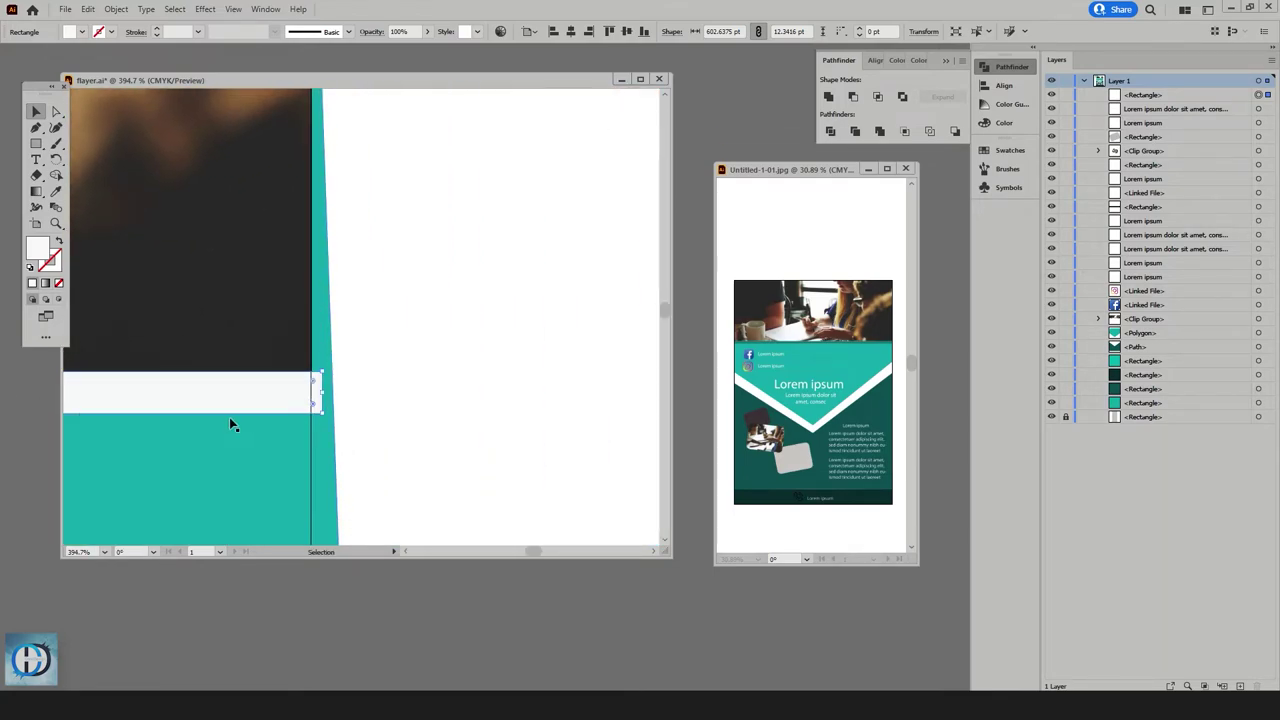
pyautogui.press('space')
pyautogui.moveTo(320, 410); pyautogui.dragTo(321, 386)
pyautogui.press('space')
pyautogui.moveTo(237, 326); pyautogui.dragTo(434, 369)
# - Fill the strip with a radial gradient and sample the medium dark green palette square for its end colour stop
pyautogui.click(45, 284)
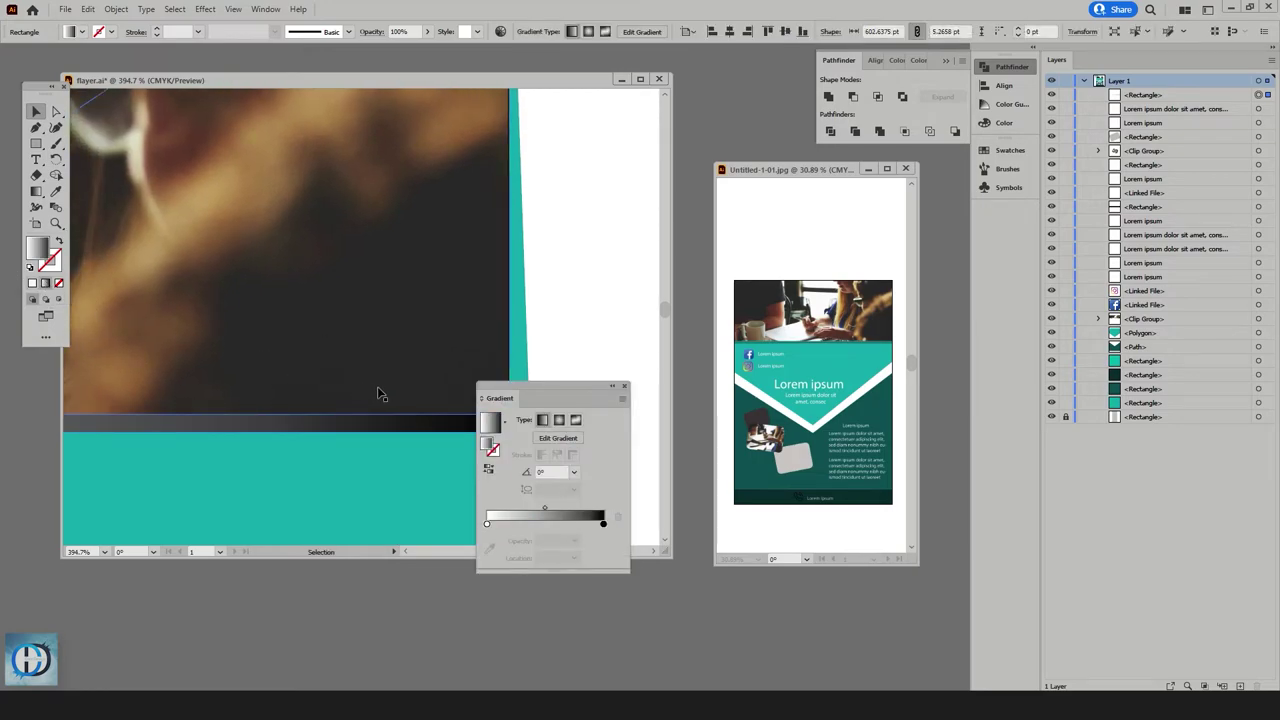
pyautogui.click(560, 421)
pyautogui.click(56, 223)
pyautogui.keyDown('alt'); pyautogui.click(271, 286); pyautogui.keyUp('alt')
pyautogui.press('space')
pyautogui.moveTo(141, 299); pyautogui.dragTo(441, 343)
pyautogui.keyDown('alt'); pyautogui.click(367, 327); pyautogui.keyUp('alt')
pyautogui.moveTo(367, 327); pyautogui.dragTo(354, 330)
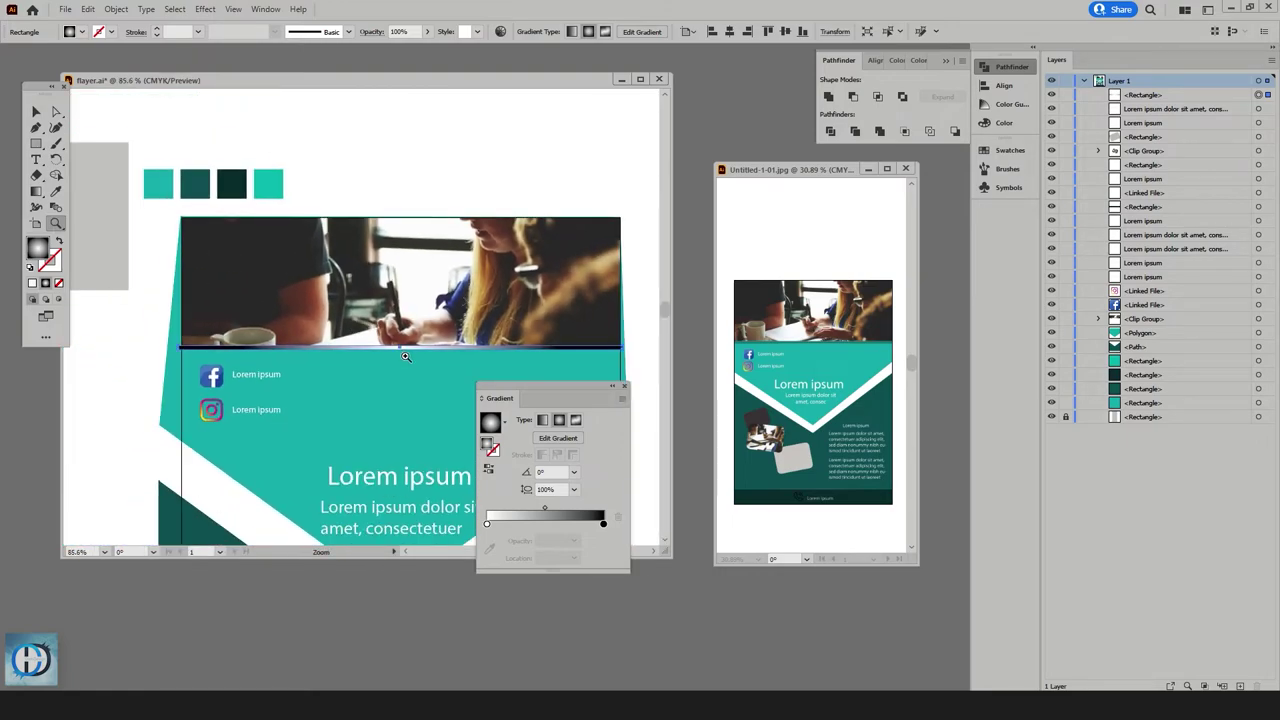
pyautogui.click(603, 524)
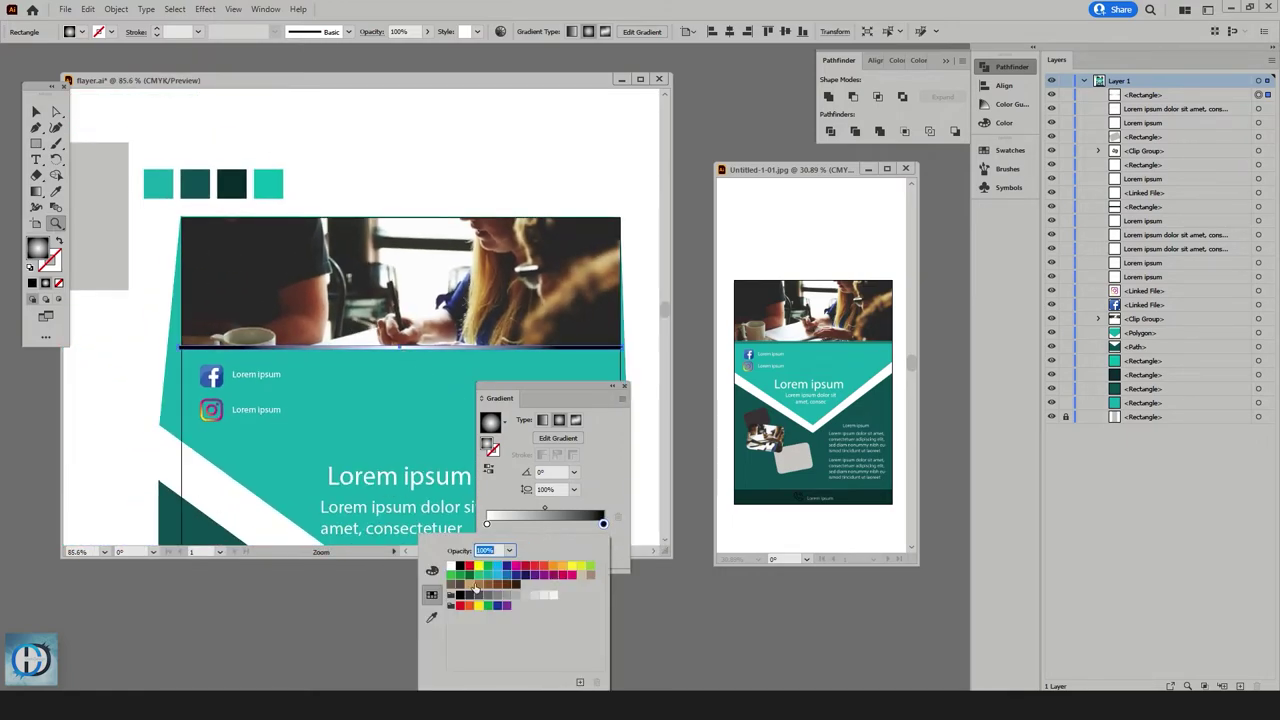
pyautogui.click(432, 617)
pyautogui.click(238, 188)
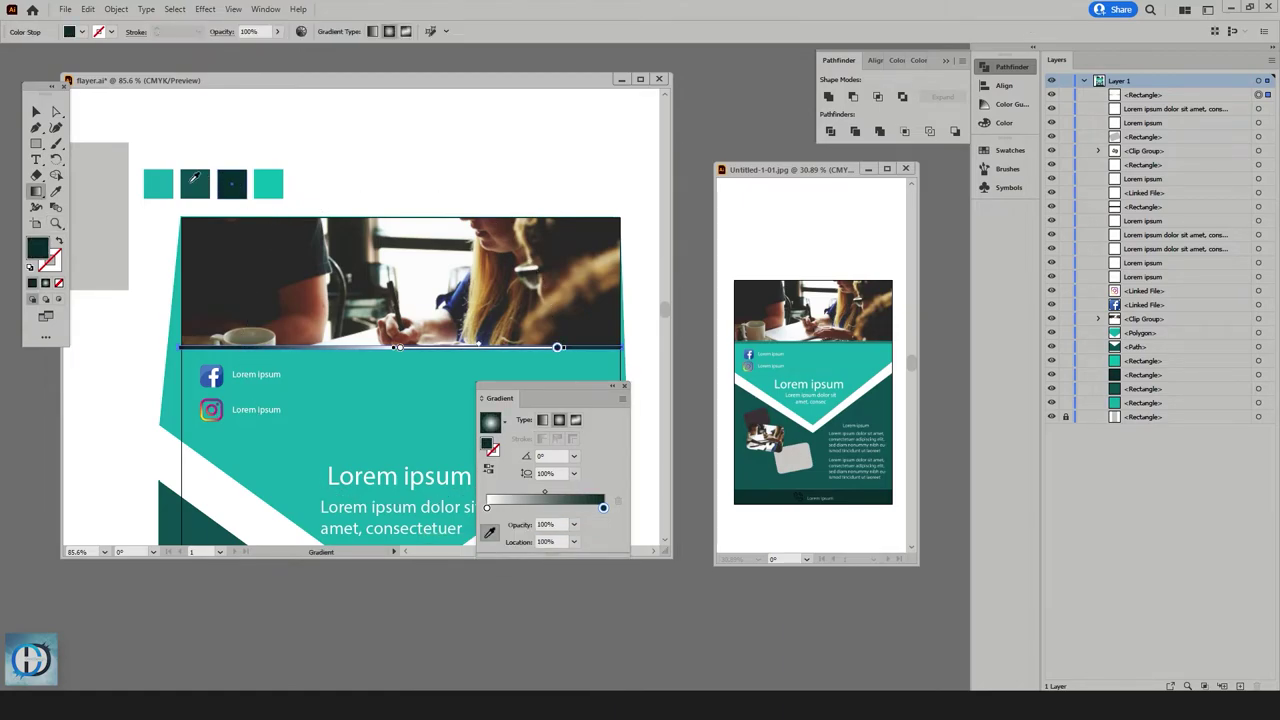
pyautogui.click(195, 180)
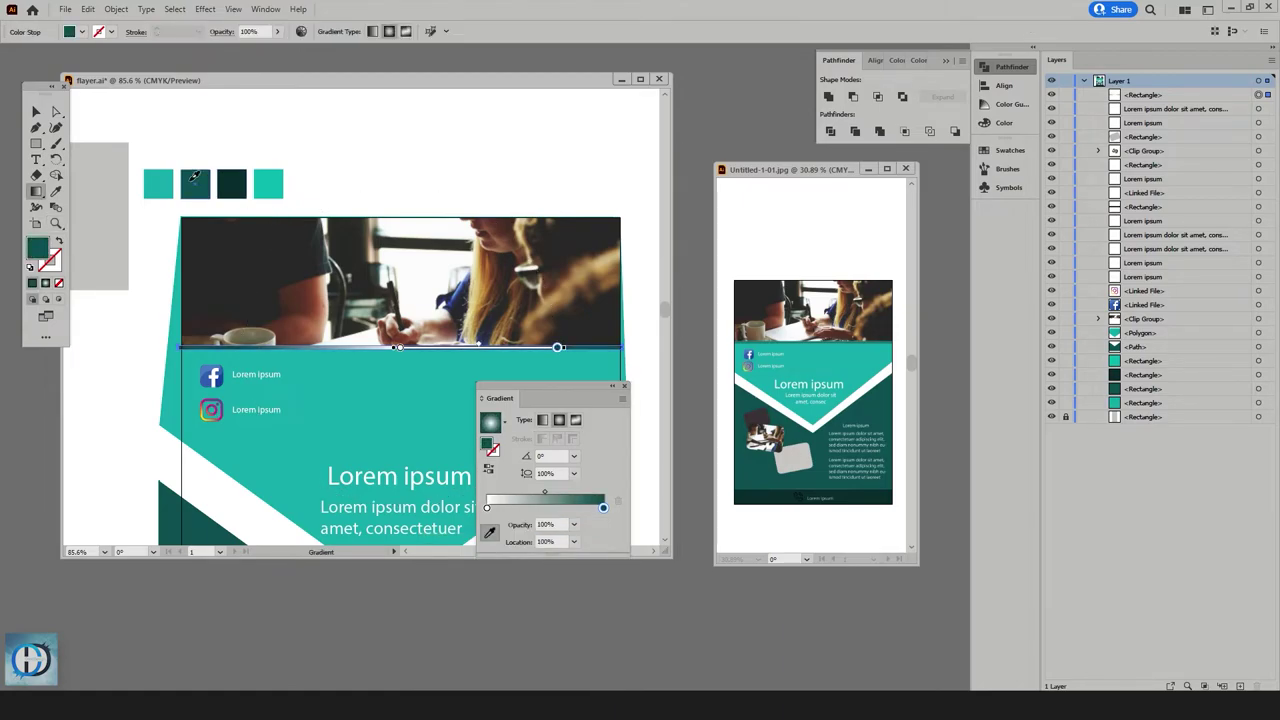
# - Sample the first teal palette square for the gradient's start colour stop and deselect the strip
pyautogui.doubleClick(487, 508)
pyautogui.click(434, 598)
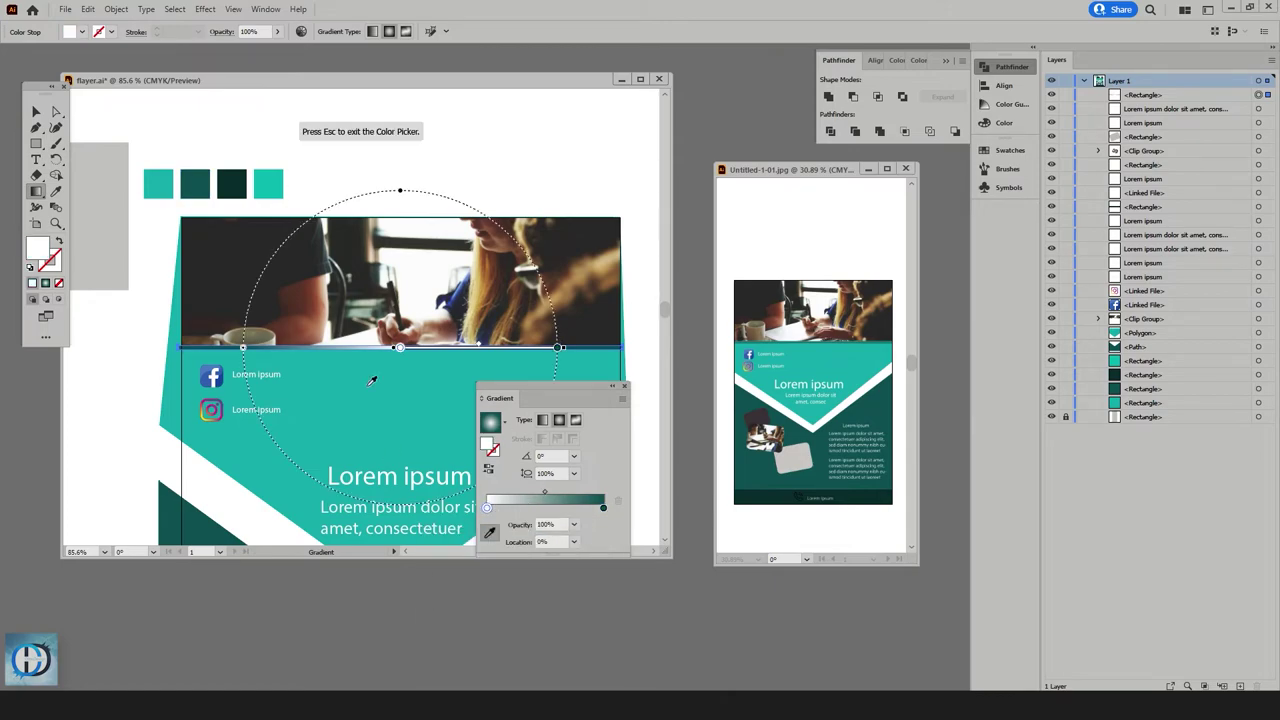
pyautogui.click(159, 181)
pyautogui.press('Escape')
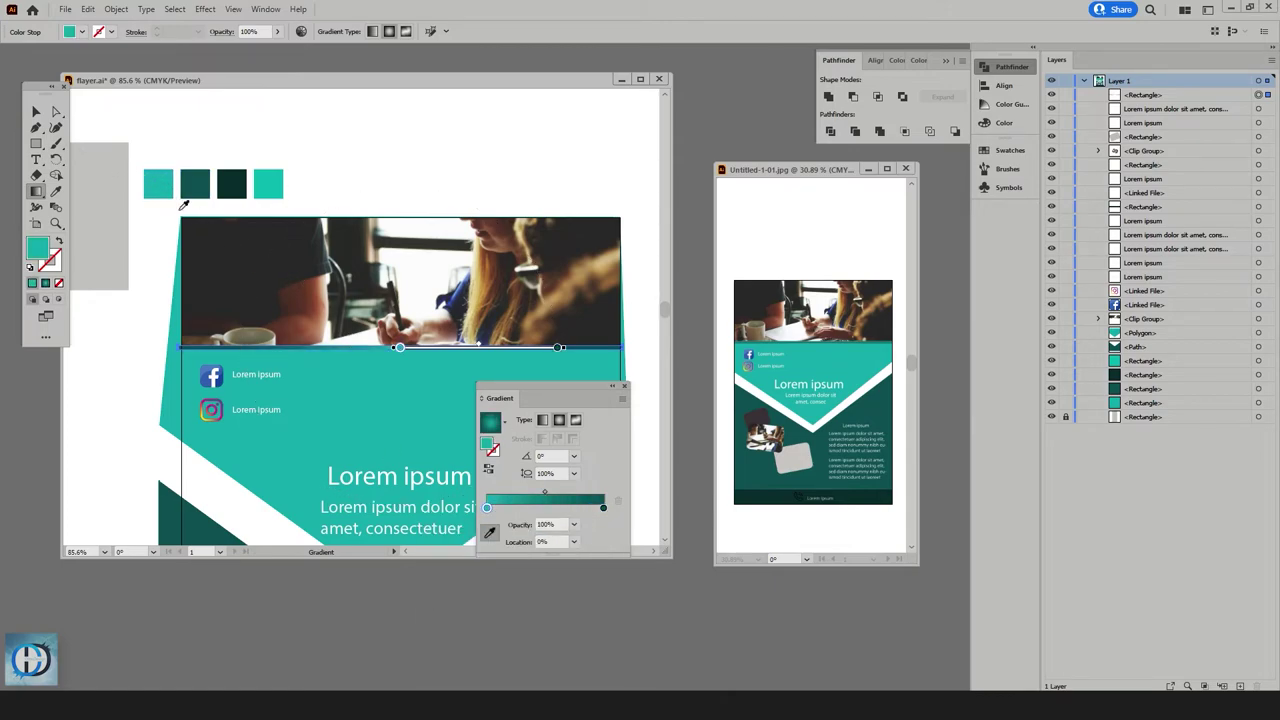
pyautogui.click(37, 112)
pyautogui.click(166, 149)
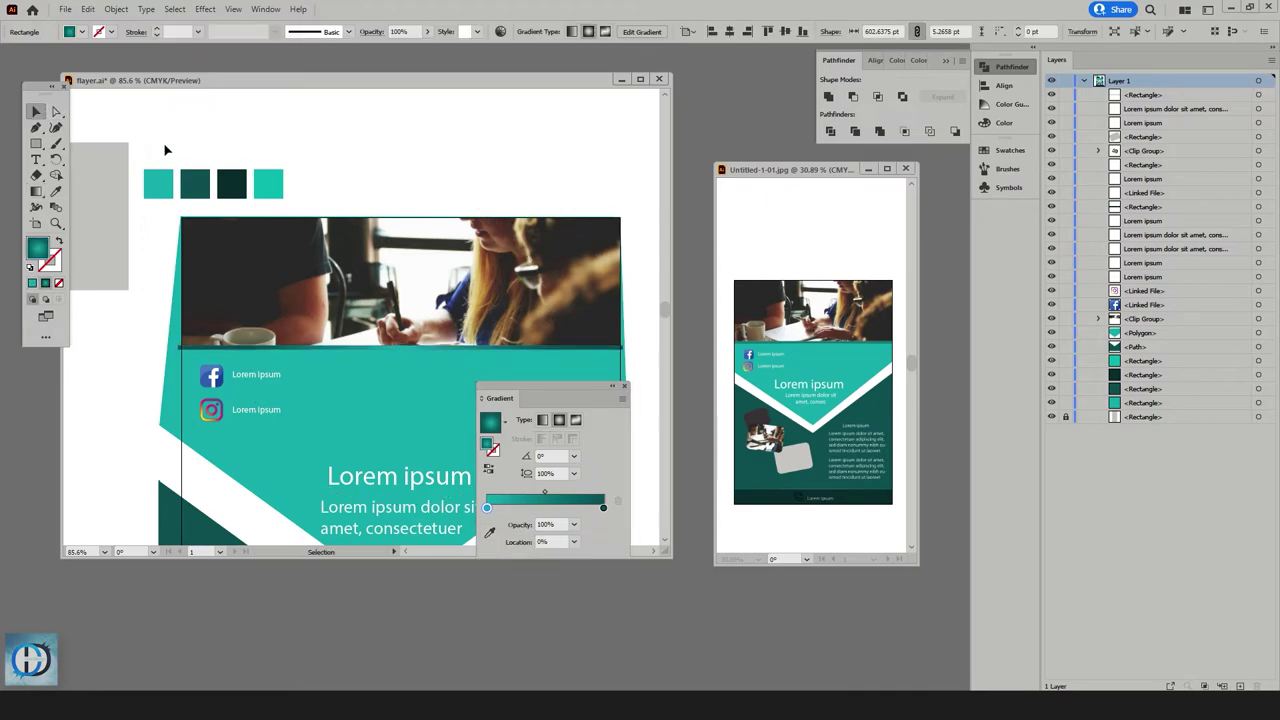
# - Lower the opacity of the gradient strip under the header photo to 50%
pyautogui.scroll(-1, 277, 163)
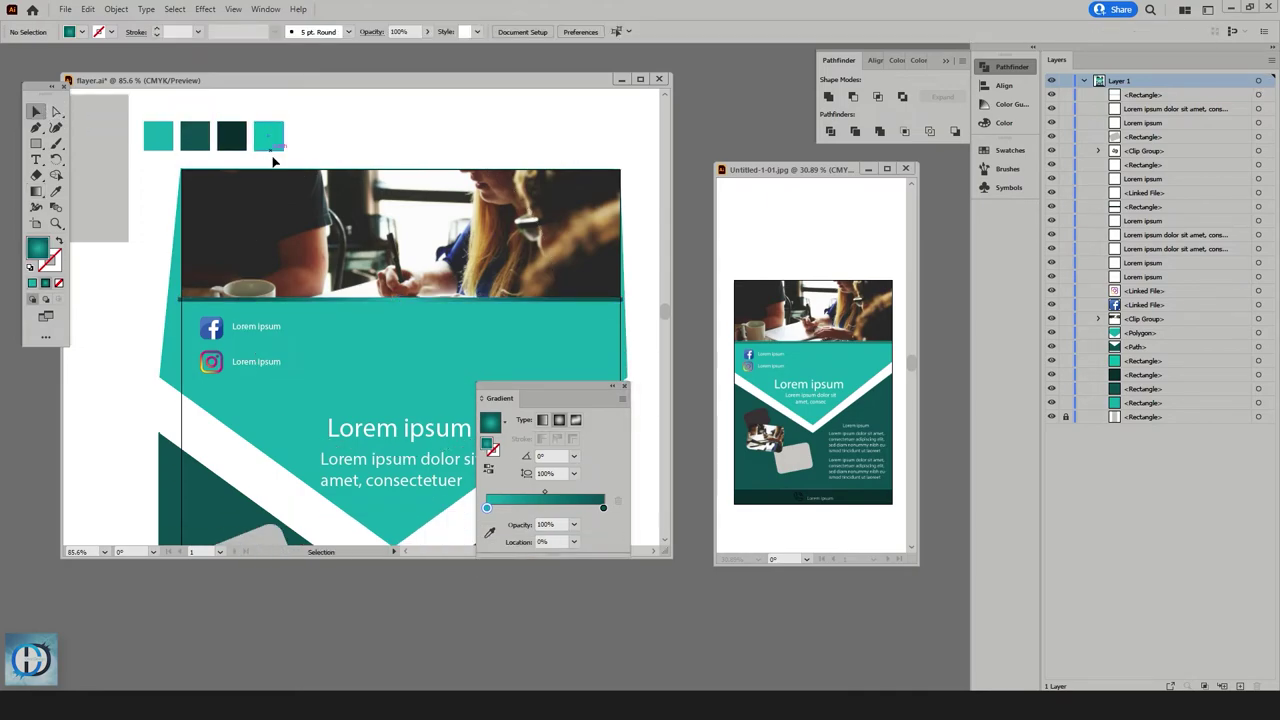
pyautogui.click(549, 305)
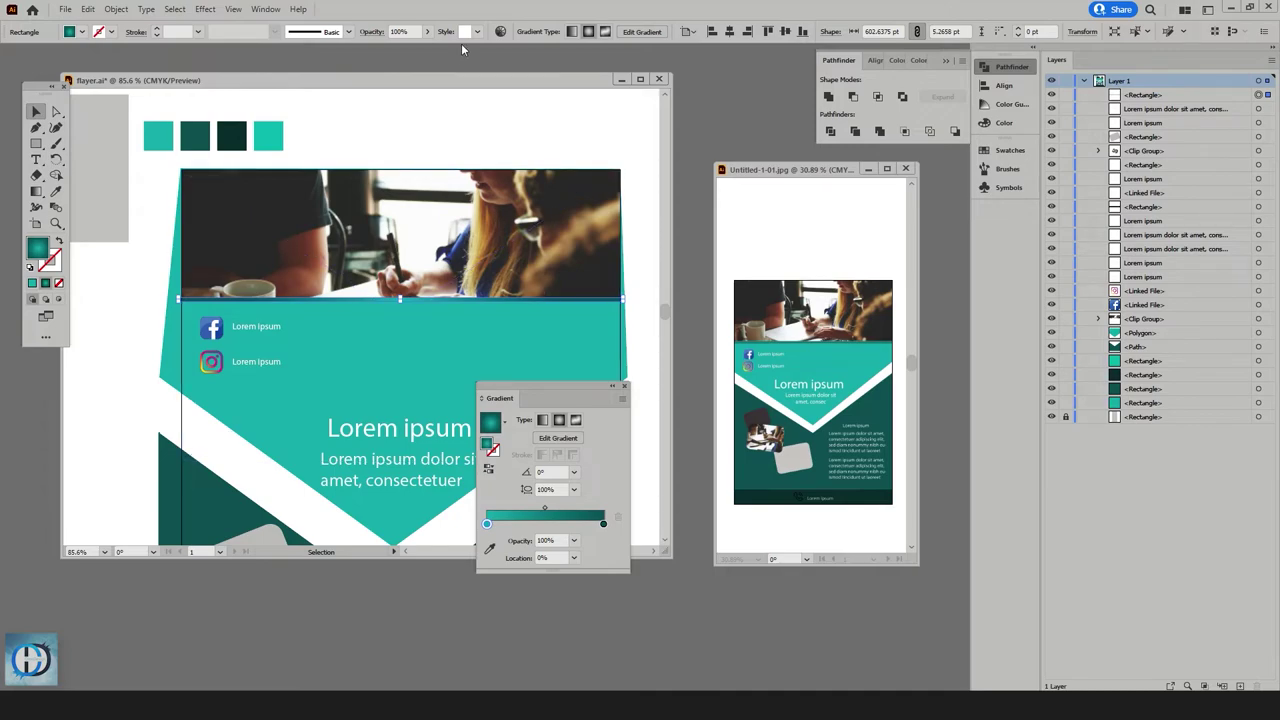
pyautogui.click(427, 31)
pyautogui.moveTo(413, 53); pyautogui.dragTo(401, 52)
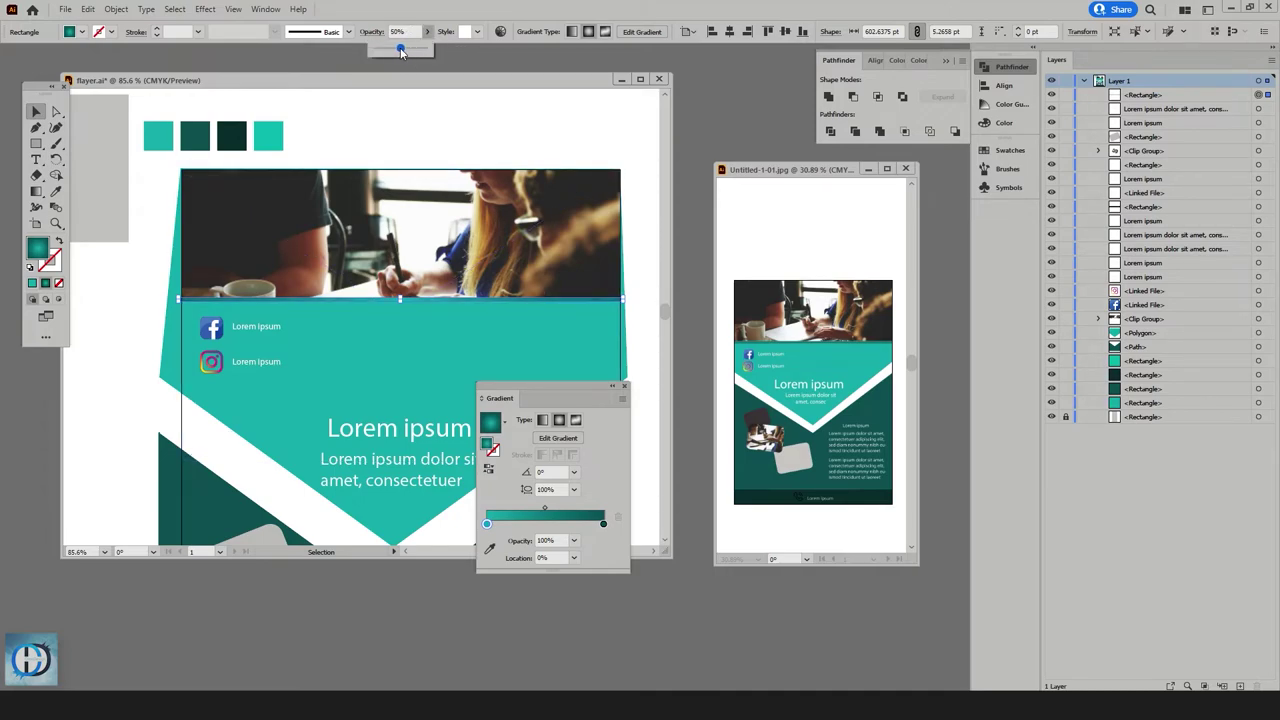
# - Deselect the gradient strip and close the gradient settings
pyautogui.click(430, 100)
pyautogui.scroll(-2, 430, 140)
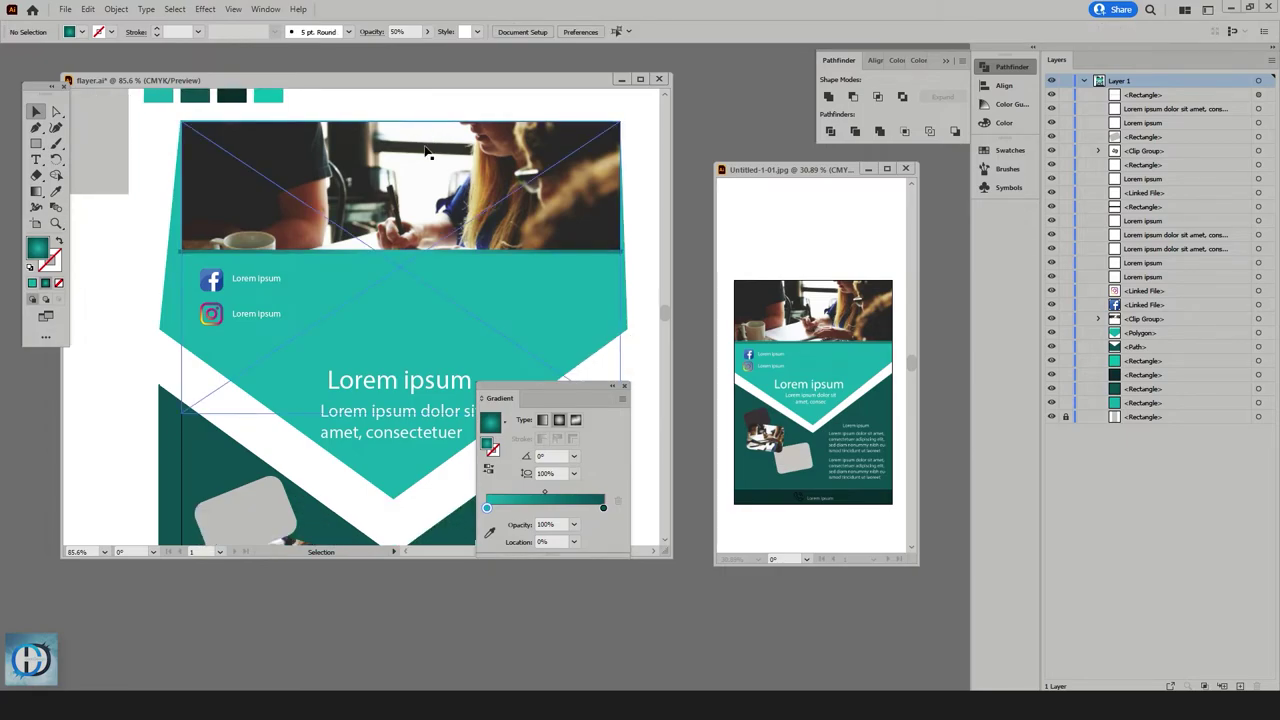
pyautogui.scroll(-2, 424, 180)
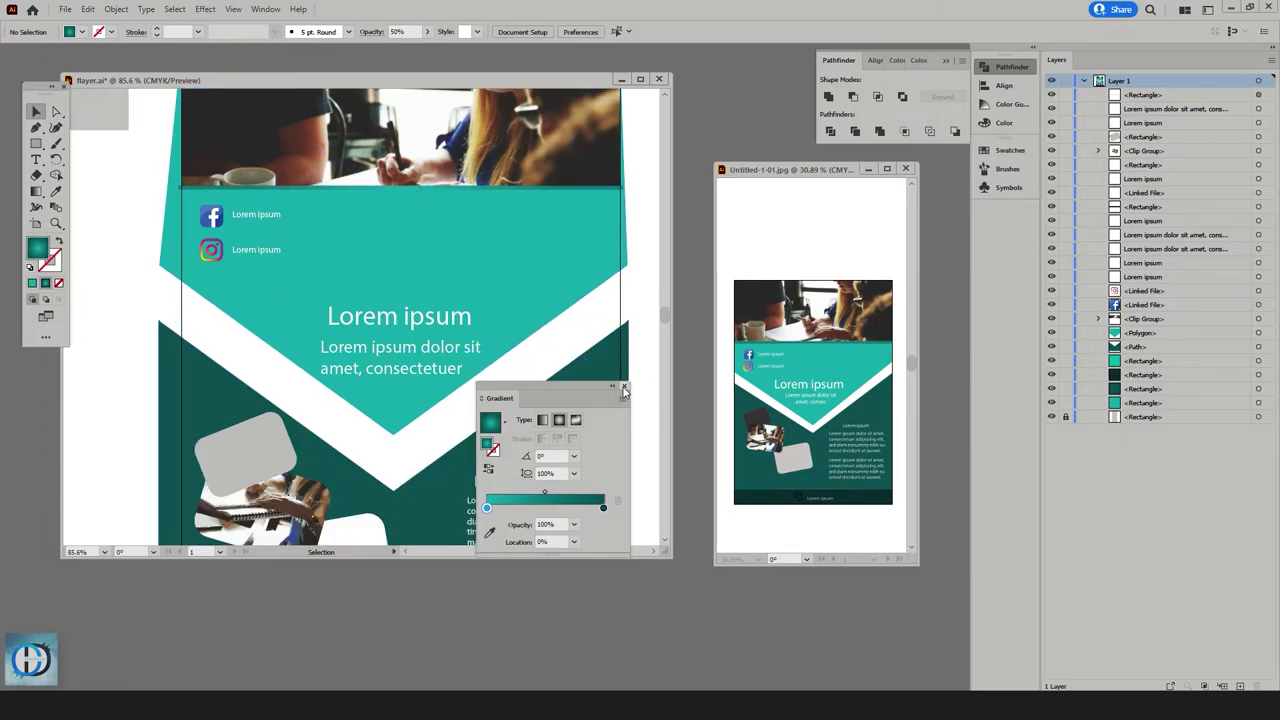
pyautogui.click(624, 387)
# - Centre-align the two-line subtitle text in the teal V panel and shift its text frame slightly left beneath the main heading
pyautogui.click(434, 366)
pyautogui.doubleClick(434, 366)
pyautogui.hotkey('ctrl', 'a')
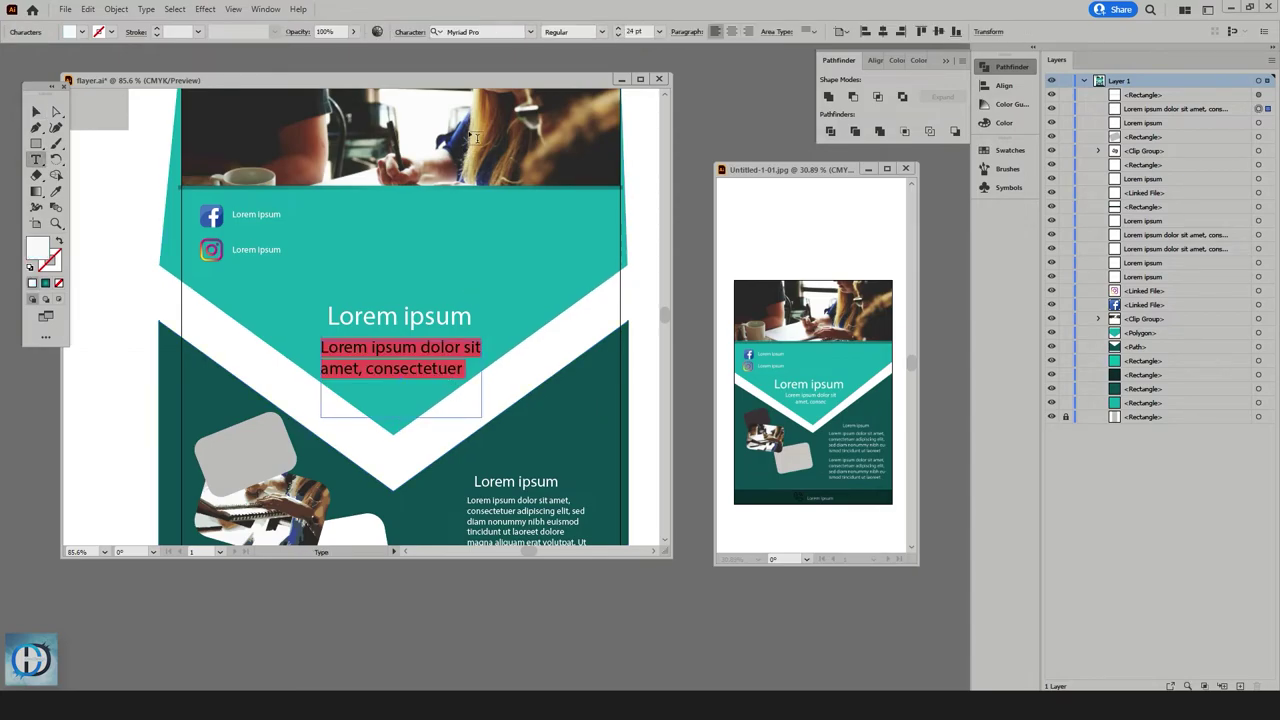
pyautogui.click(731, 32)
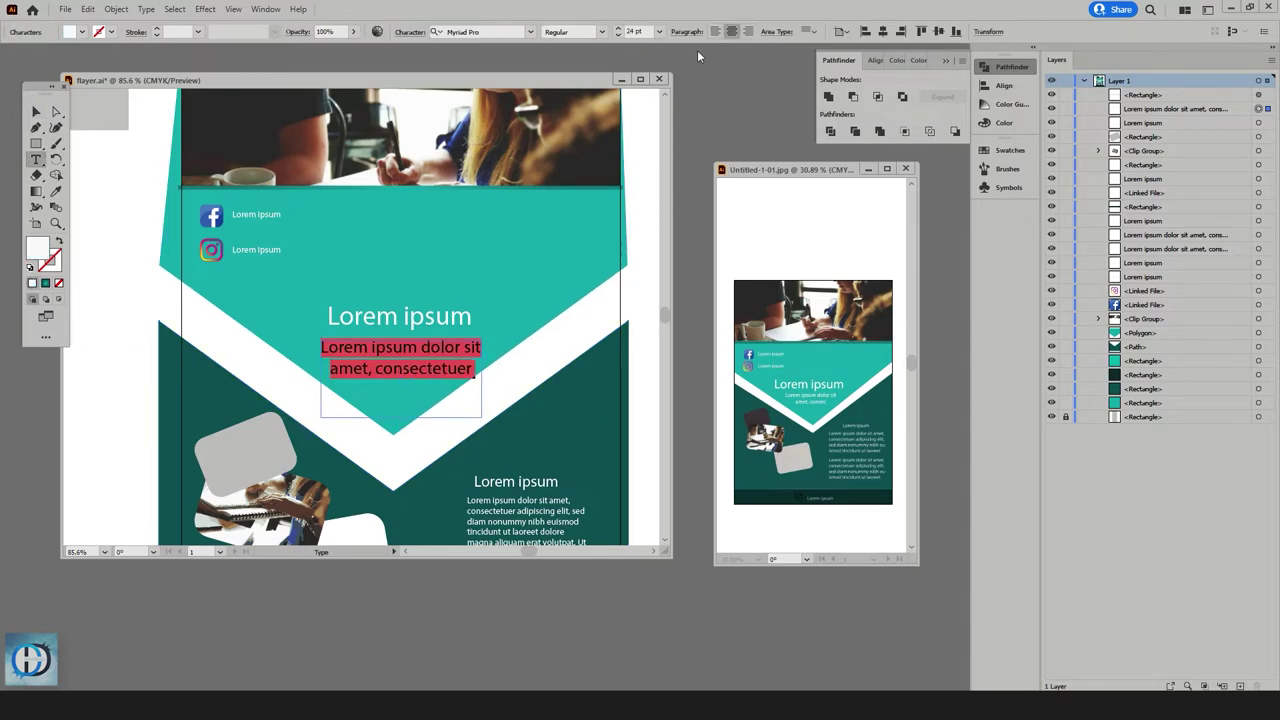
pyautogui.click(35, 111)
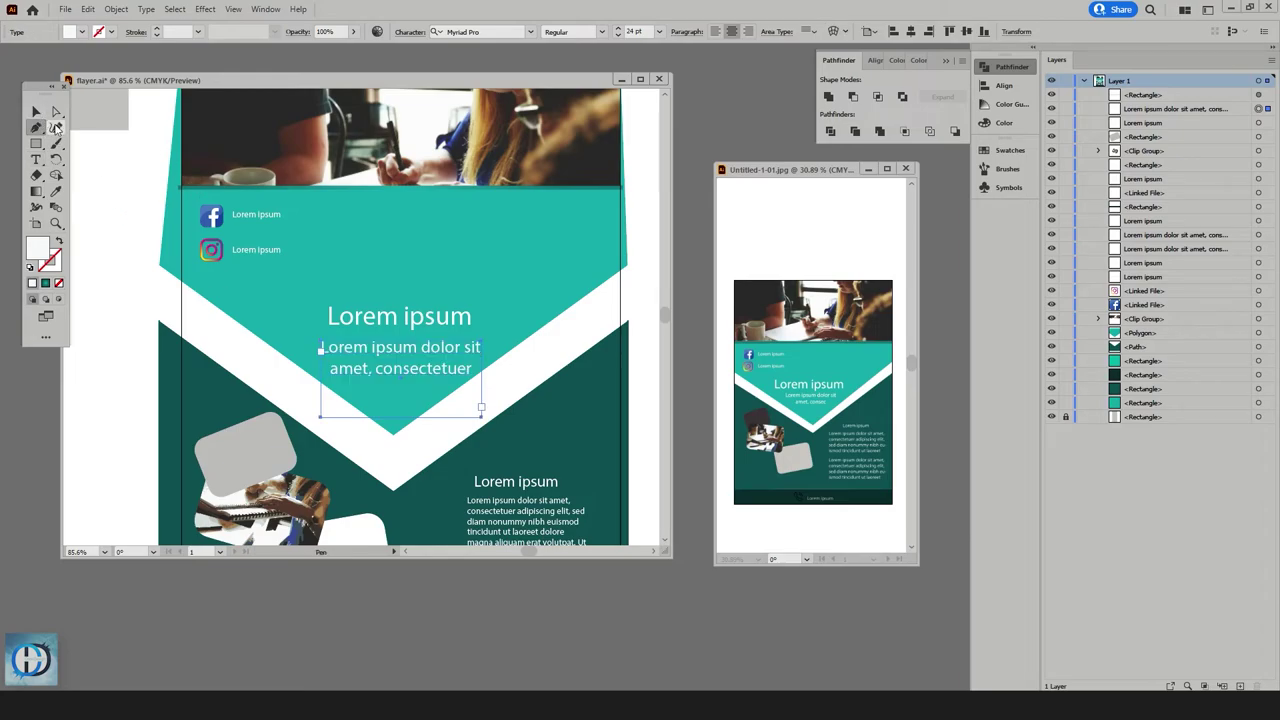
pyautogui.click(122, 202)
pyautogui.moveTo(391, 352); pyautogui.dragTo(384, 352)
pyautogui.click(117, 388)
# - Select the overlapping rounded photo frames on the lower dark green panel and nudge them slightly left
pyautogui.click(51, 226)
pyautogui.moveTo(377, 290); pyautogui.dragTo(229, 290)
pyautogui.scroll(-1, 303, 364)
pyautogui.scroll(1, 334, 367)
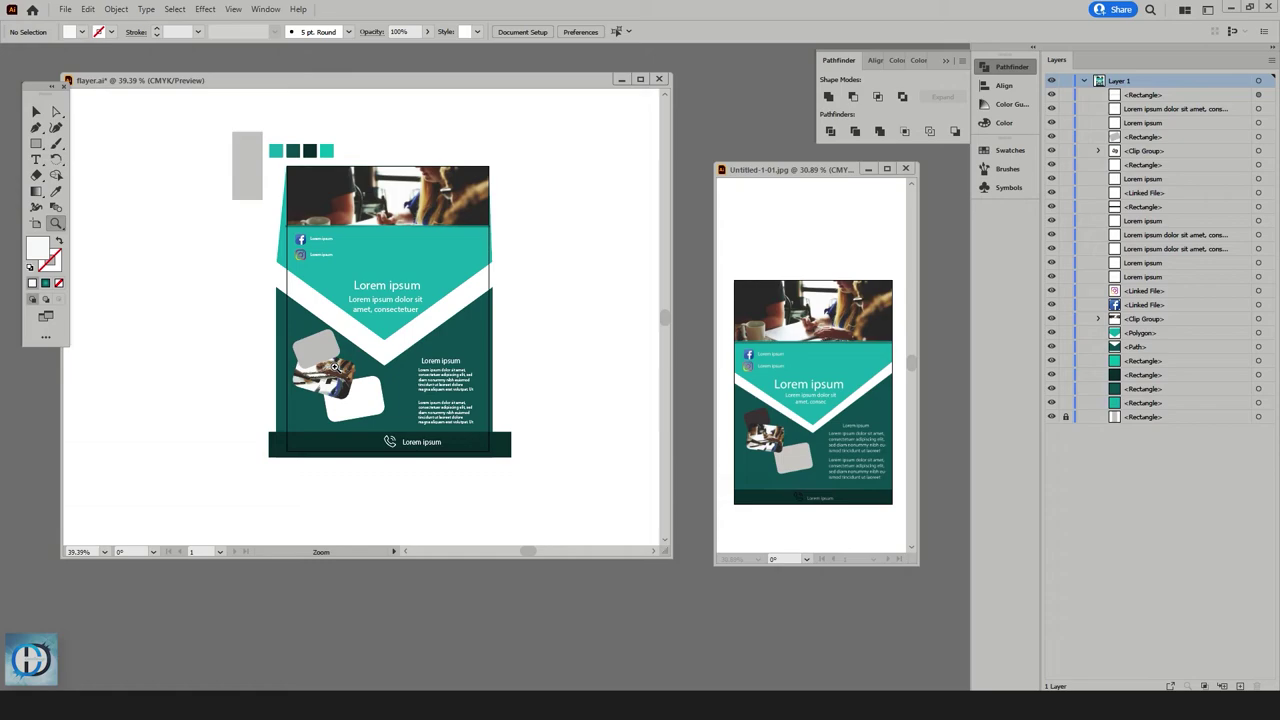
pyautogui.click(333, 358)
pyautogui.click(36, 111)
pyautogui.click(321, 345)
pyautogui.keyDown('shift'); pyautogui.click(346, 388); pyautogui.keyUp('shift')
pyautogui.moveTo(383, 428)
pyautogui.mouseDown()
pyautogui.moveTo(371, 423)
pyautogui.moveTo(380, 428)
pyautogui.mouseUp()
pyautogui.click(158, 403)
# - Move the footer's phone icon and its Lorem ipsum text left together, closer to the centre of the flyer
pyautogui.scroll(1, 158, 403)
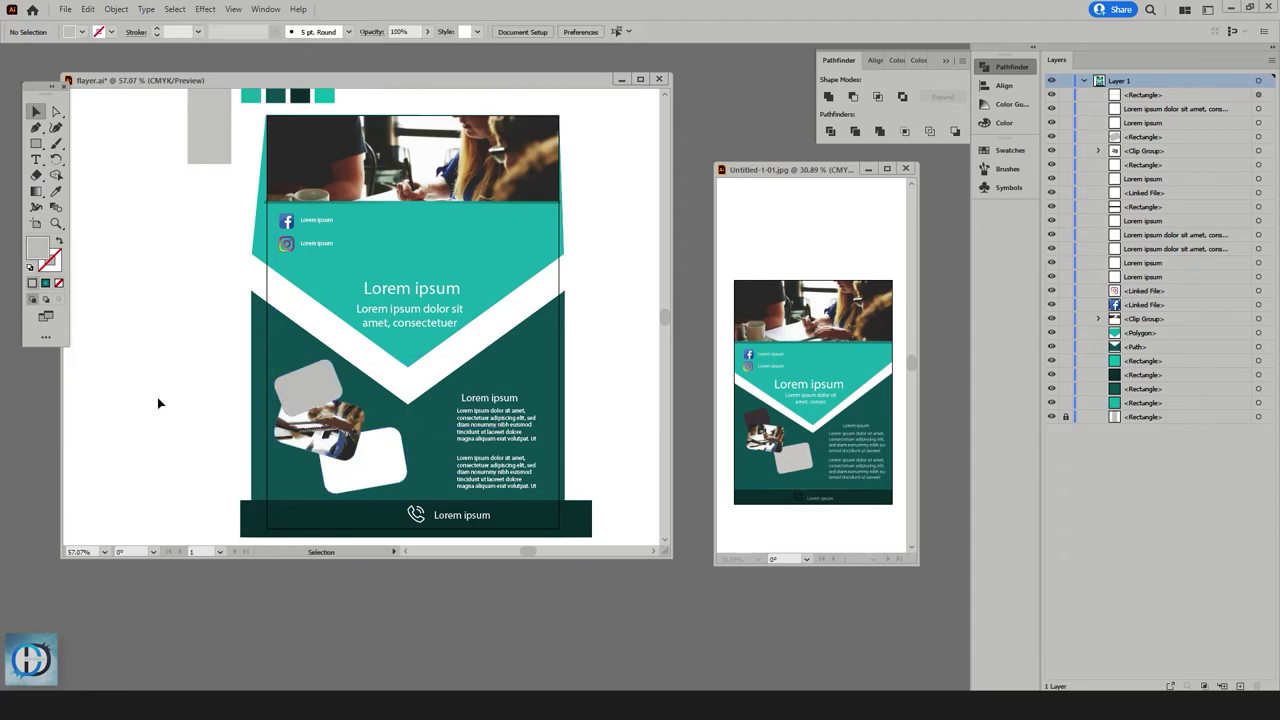
pyautogui.click(60, 224)
pyautogui.moveTo(231, 267); pyautogui.dragTo(146, 273)
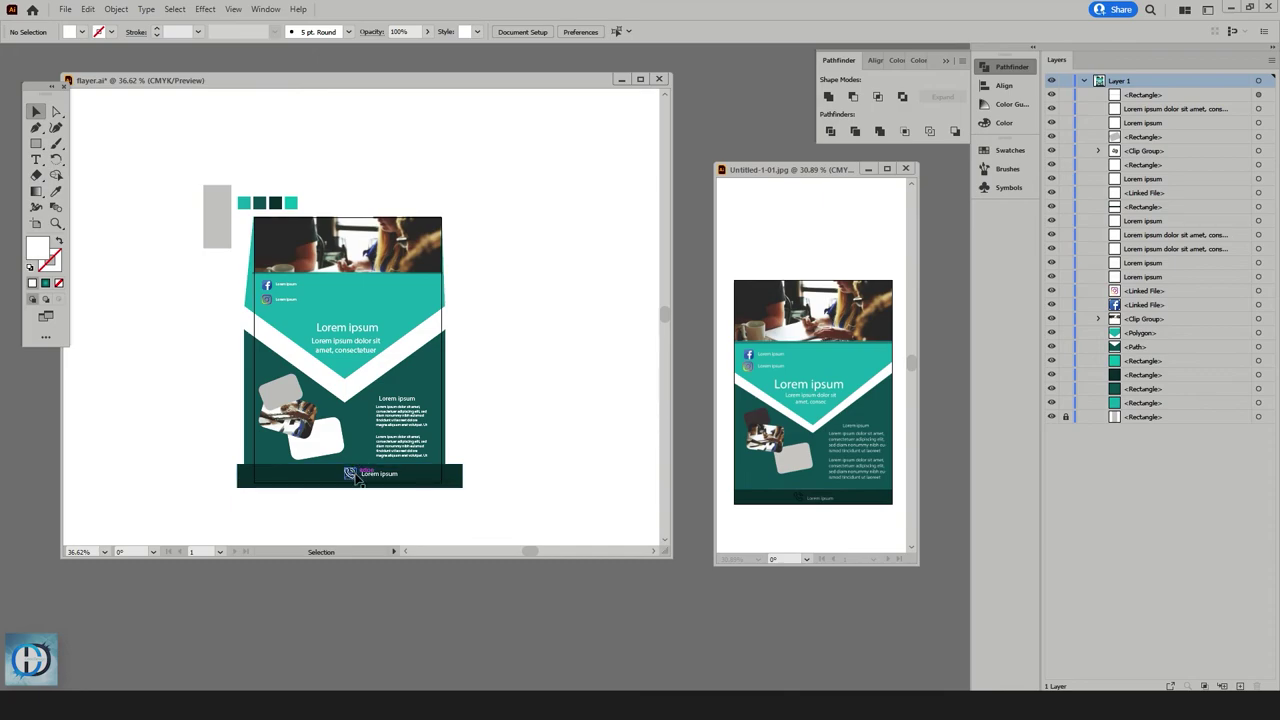
pyautogui.click(353, 474)
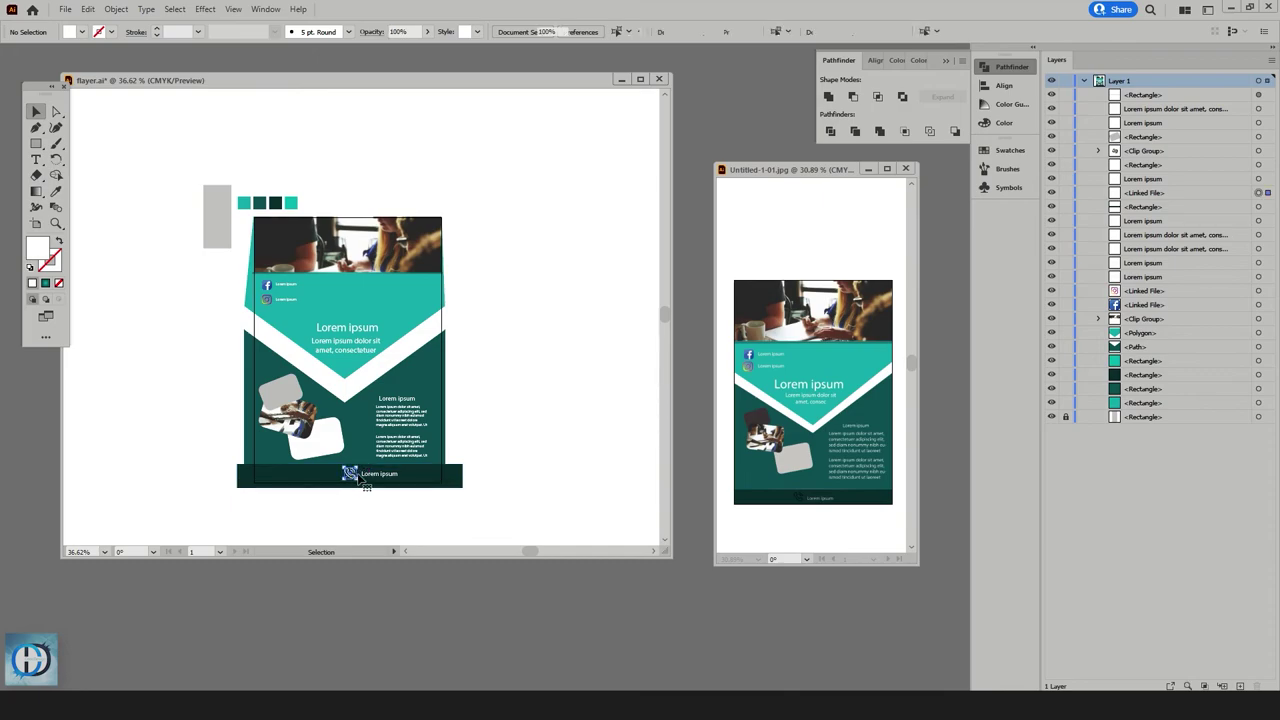
pyautogui.keyDown('shift'); pyautogui.click(386, 477); pyautogui.keyUp('shift')
pyautogui.moveTo(389, 479); pyautogui.dragTo(366, 482)
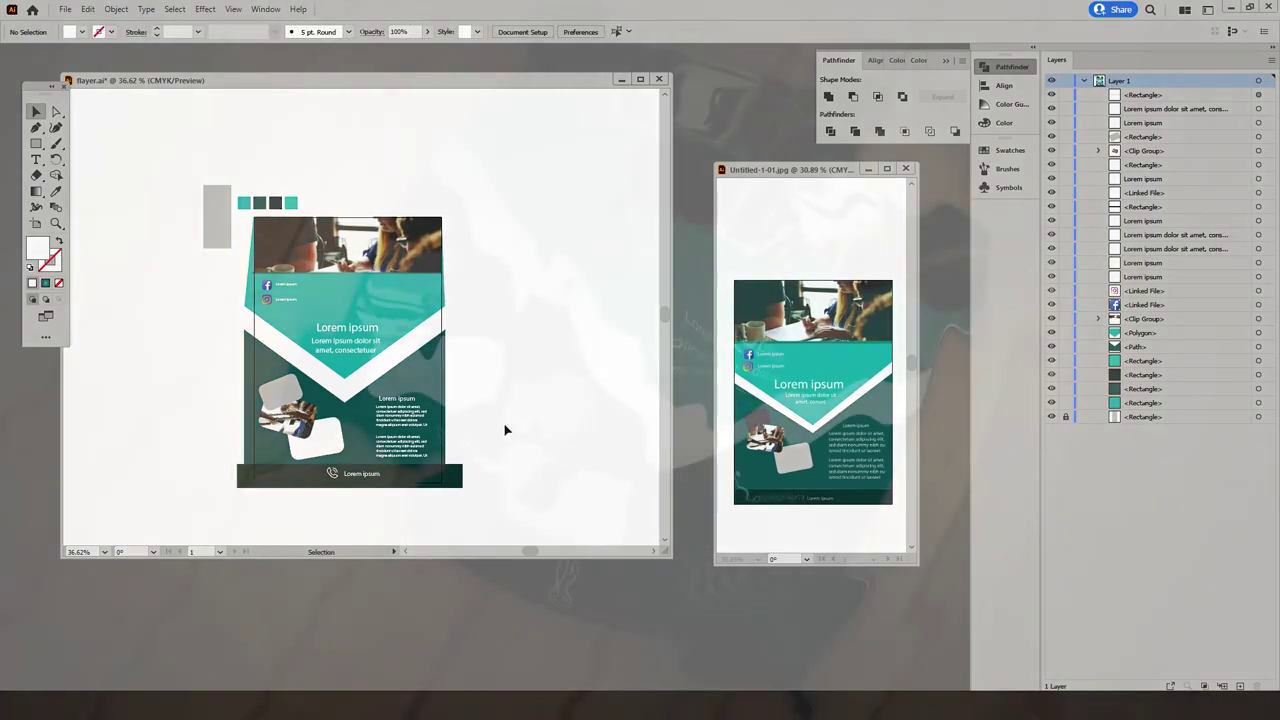